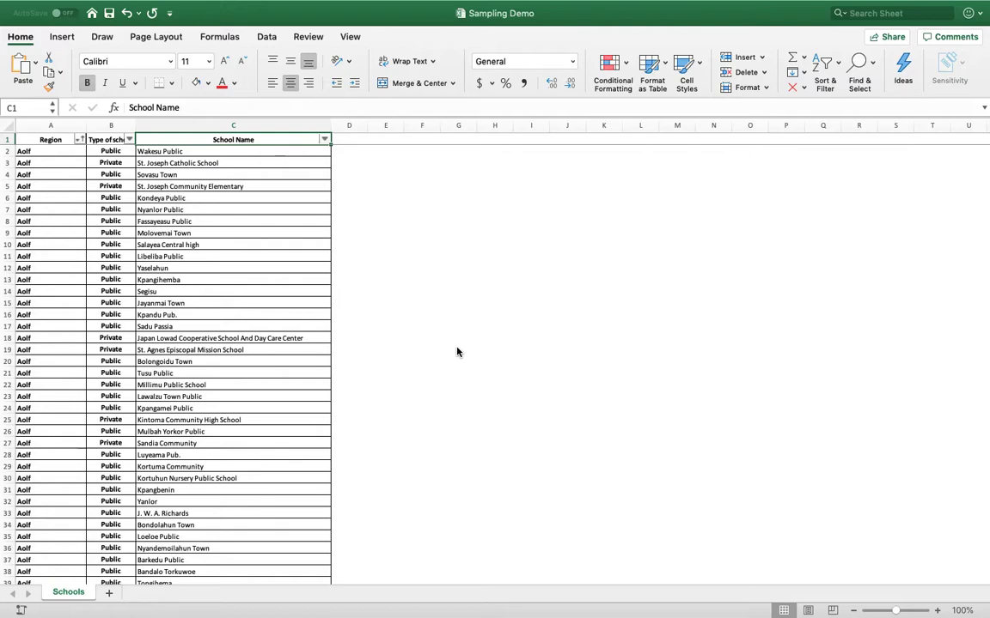
- Switch to Chrome to review the Raosoft sample size calculator and return to the Excel workbook
{"action": "key", "text": "super+Tab"}
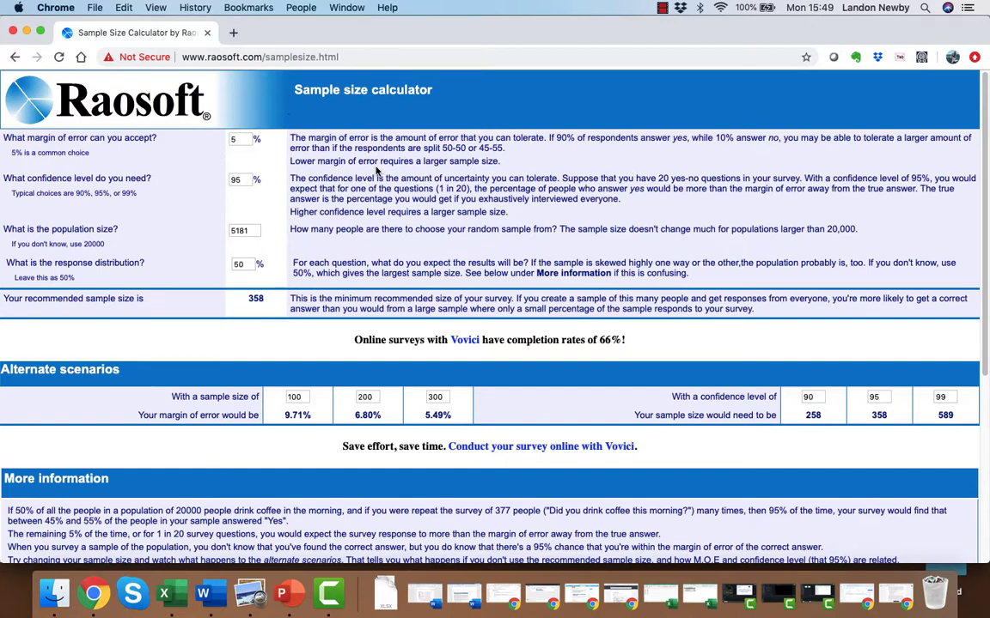
{"action": "key", "text": "super+Tab"}
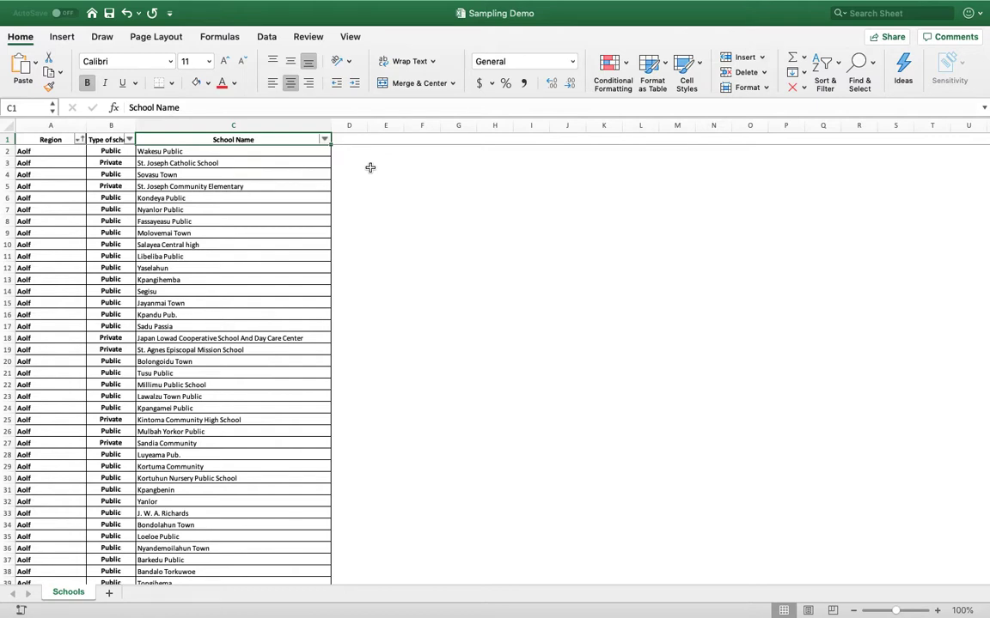
- Create a PivotTable from the Schools data range A1:C5182 on a new worksheet
{"action": "left_click", "coordinate": [210, 151]}
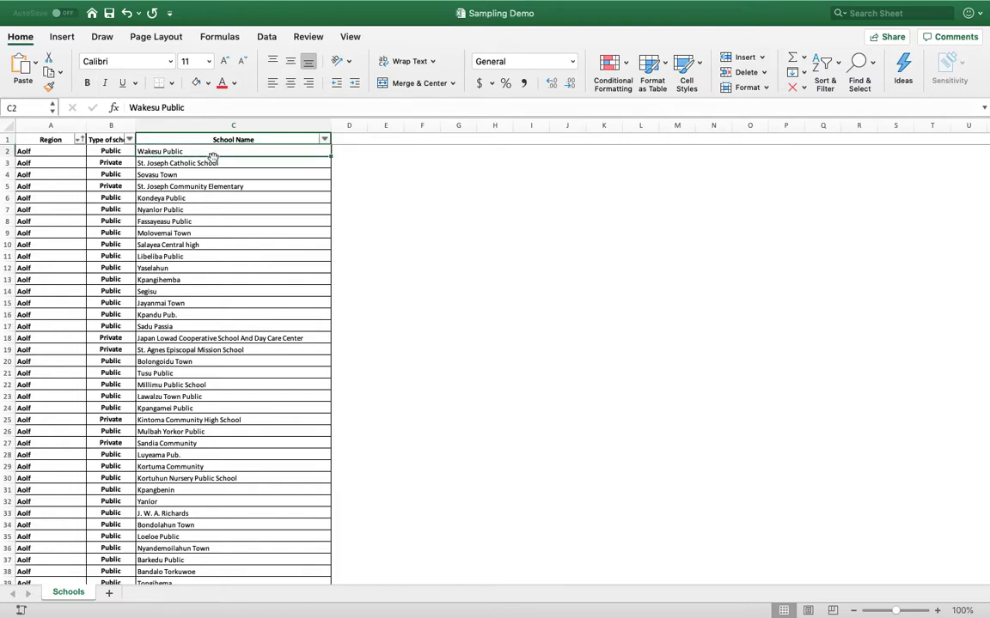
{"action": "left_click", "coordinate": [61, 36]}
{"action": "left_click", "coordinate": [25, 67]}
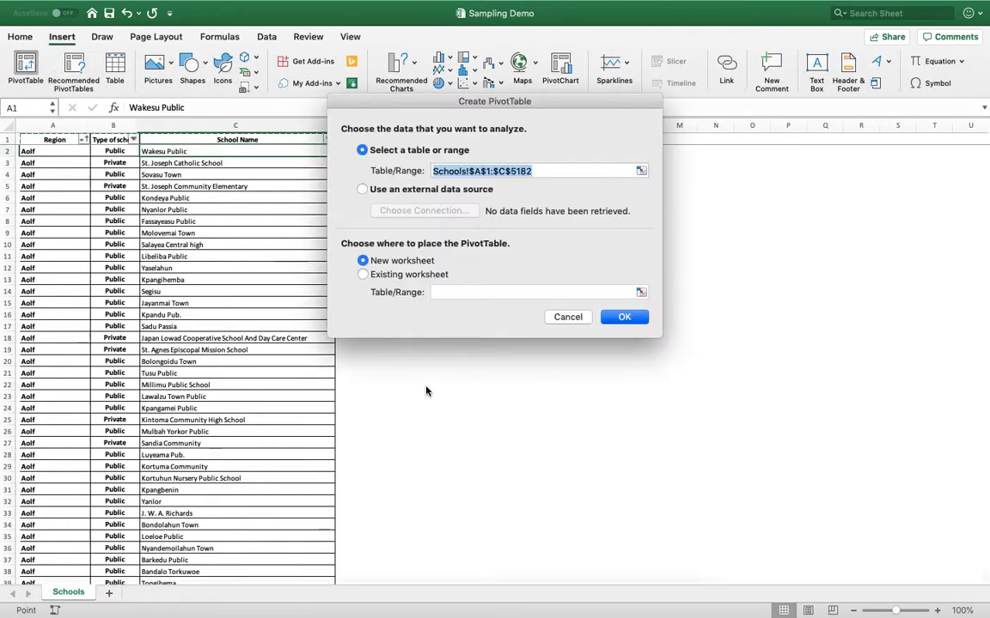
{"action": "left_click", "coordinate": [626, 317]}
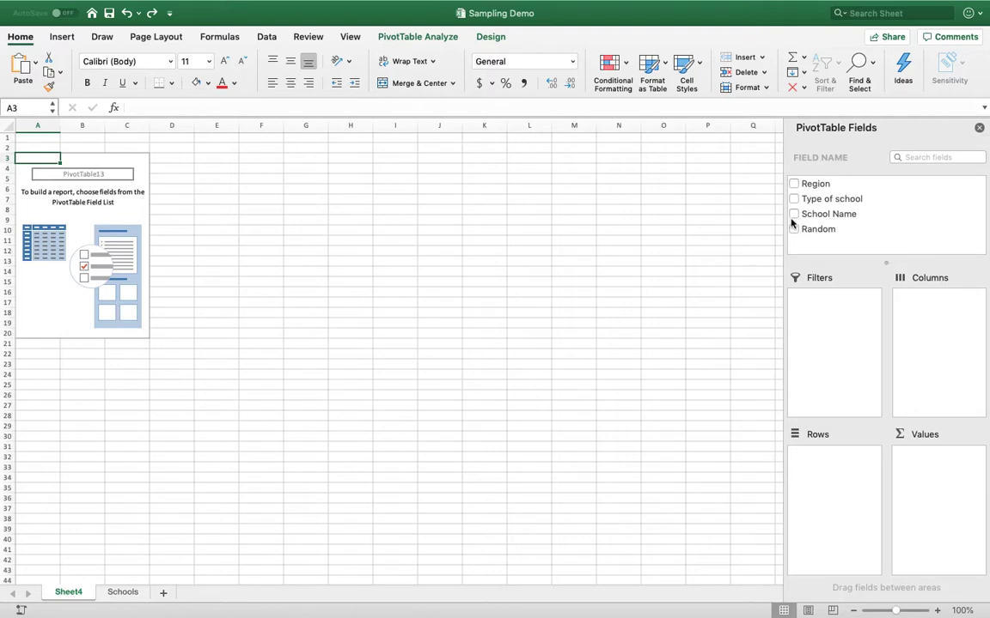
- Lay out the PivotTable with Region as rows, Type of school as columns and the count of School Name as values
{"action": "left_click", "coordinate": [817, 185]}
{"action": "left_click_drag", "start_coordinate": [817, 184], "coordinate": [833, 483]}
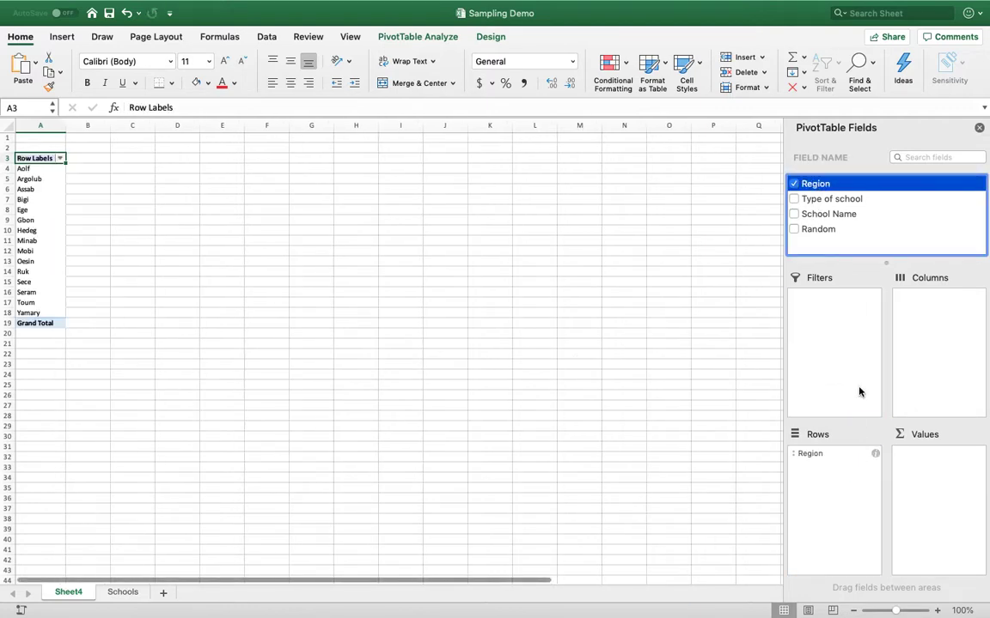
{"action": "left_click", "coordinate": [812, 214]}
{"action": "left_click", "coordinate": [825, 200]}
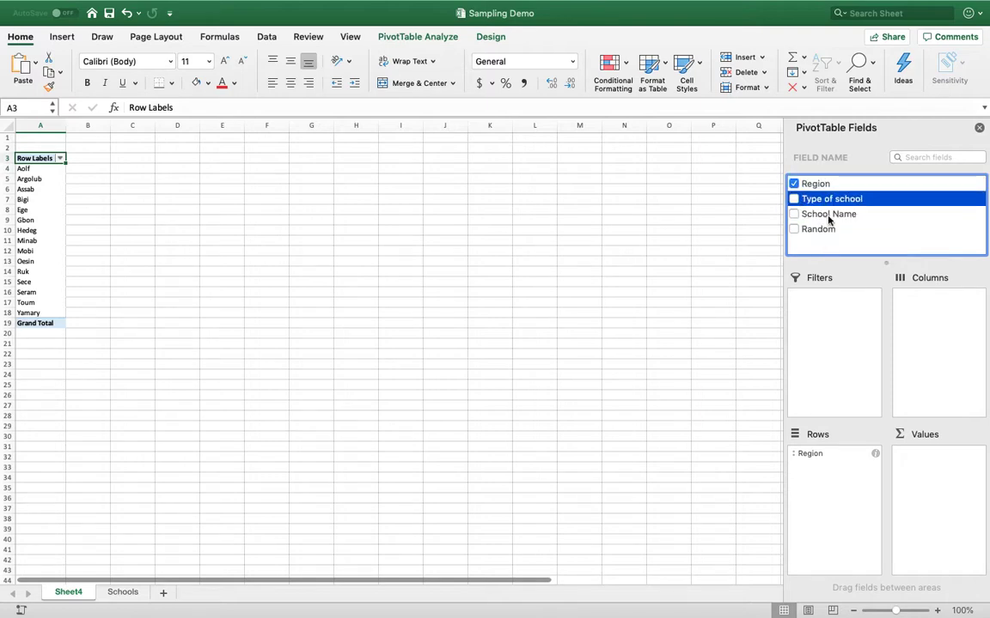
{"action": "left_click_drag", "start_coordinate": [824, 202], "coordinate": [947, 316]}
{"action": "left_click", "coordinate": [831, 214]}
{"action": "left_click_drag", "start_coordinate": [829, 215], "coordinate": [947, 475]}
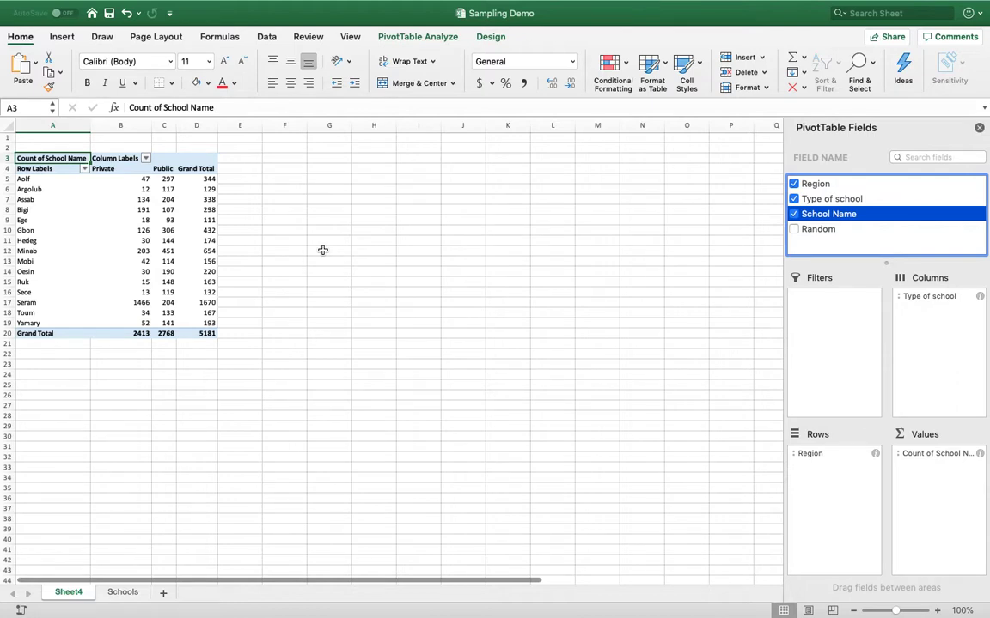
- Rename the PivotTable's row labels header in A4 to "Region"
{"action": "key", "text": "Down"}
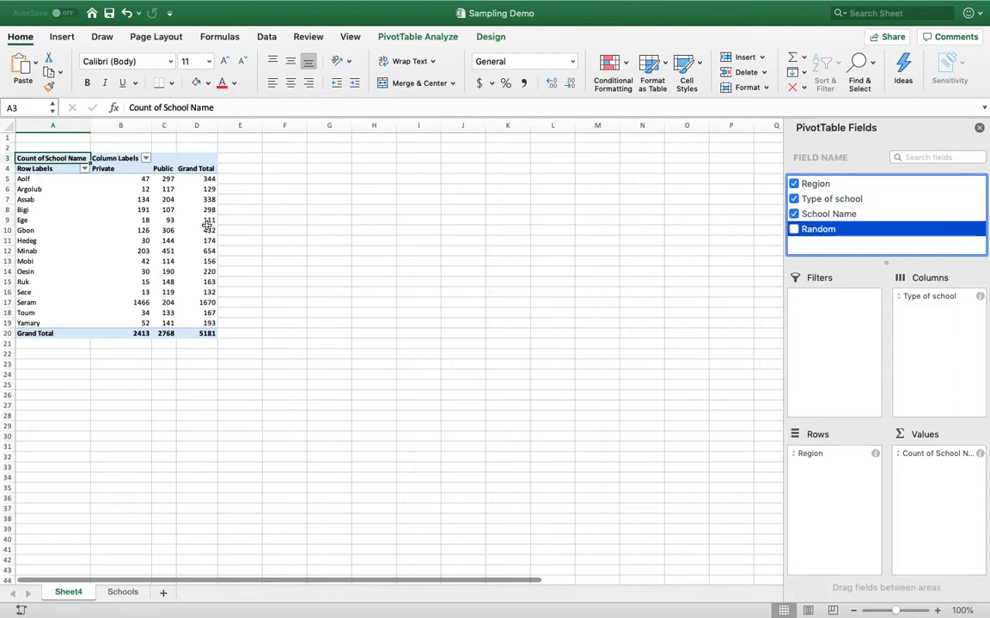
{"action": "left_click", "coordinate": [90, 172]}
{"action": "type", "text": "Region"}
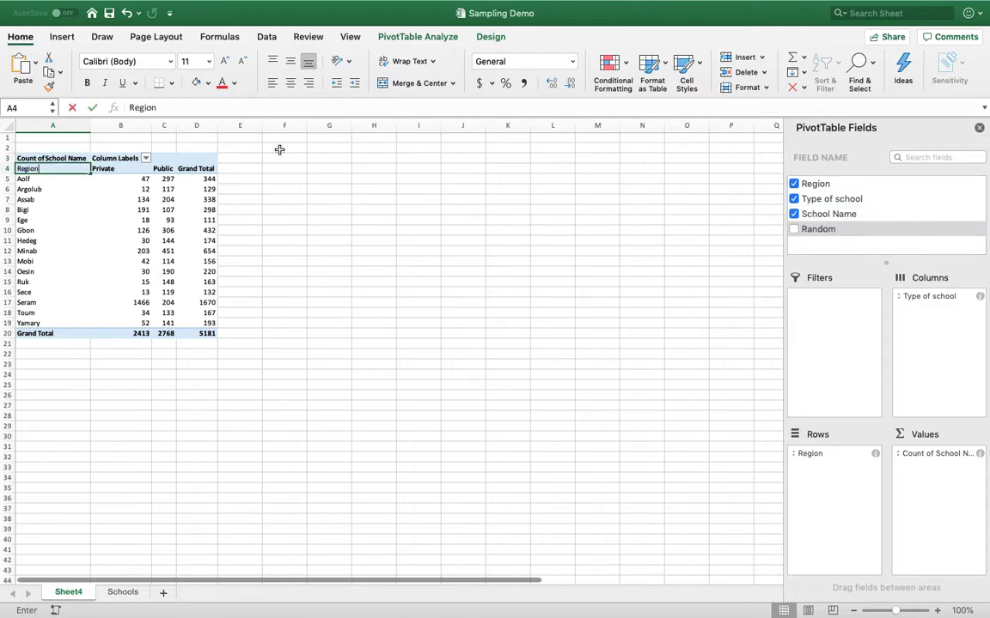
{"action": "key", "text": "Return"}
{"action": "key", "text": "Up"}
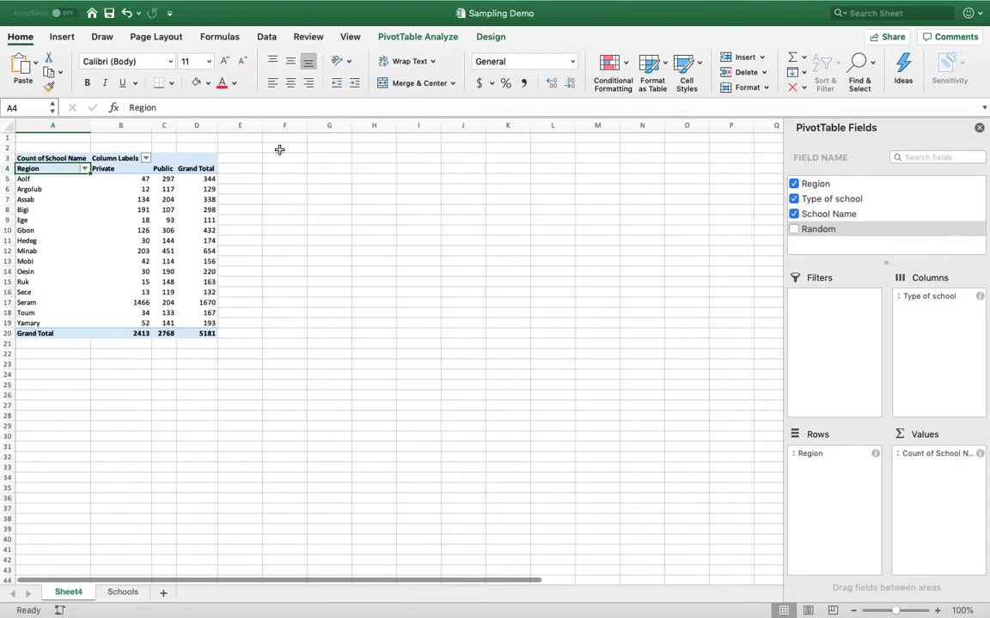
- Rename the Grand Total header in D4 to "Total # of schools" and widen column D to fit it
{"action": "key", "text": "Right"}
{"action": "key", "text": "Right"}
{"action": "key", "text": "Right"}
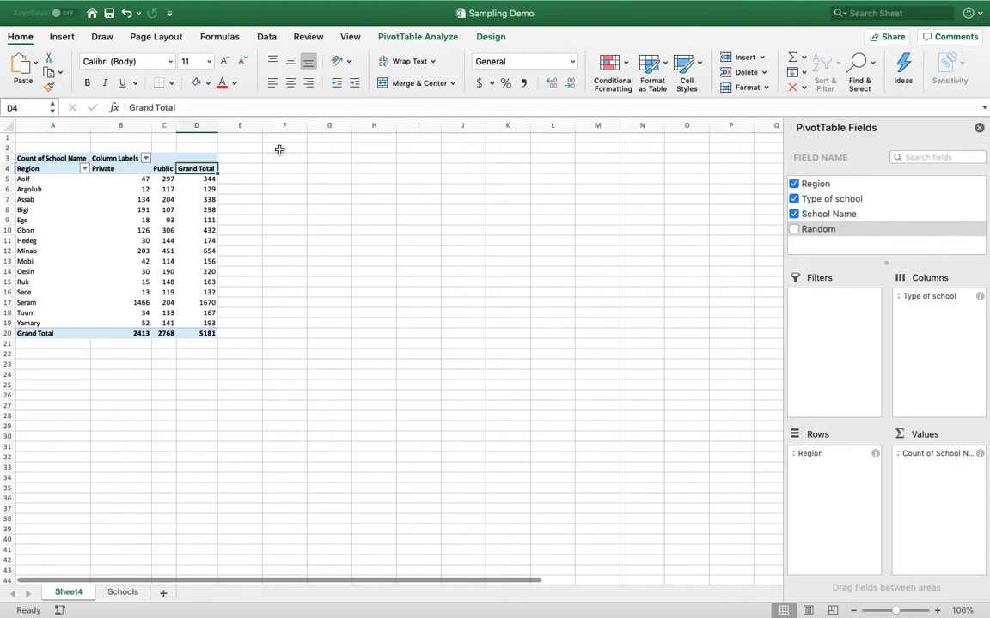
{"action": "type", "text": "Total # of s"}
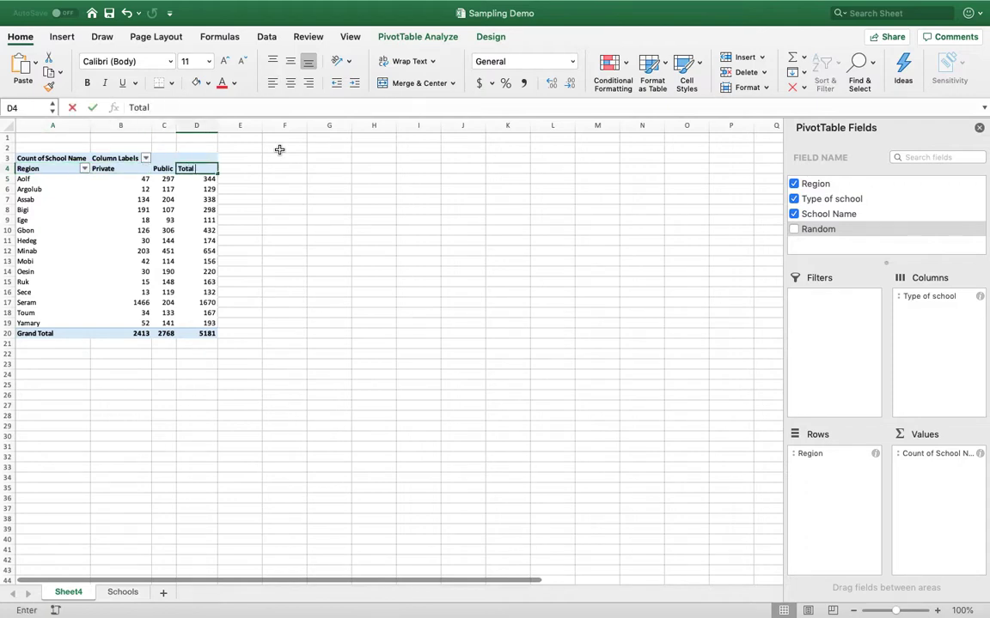
{"action": "type", "text": "chools"}
{"action": "key", "text": "Return"}
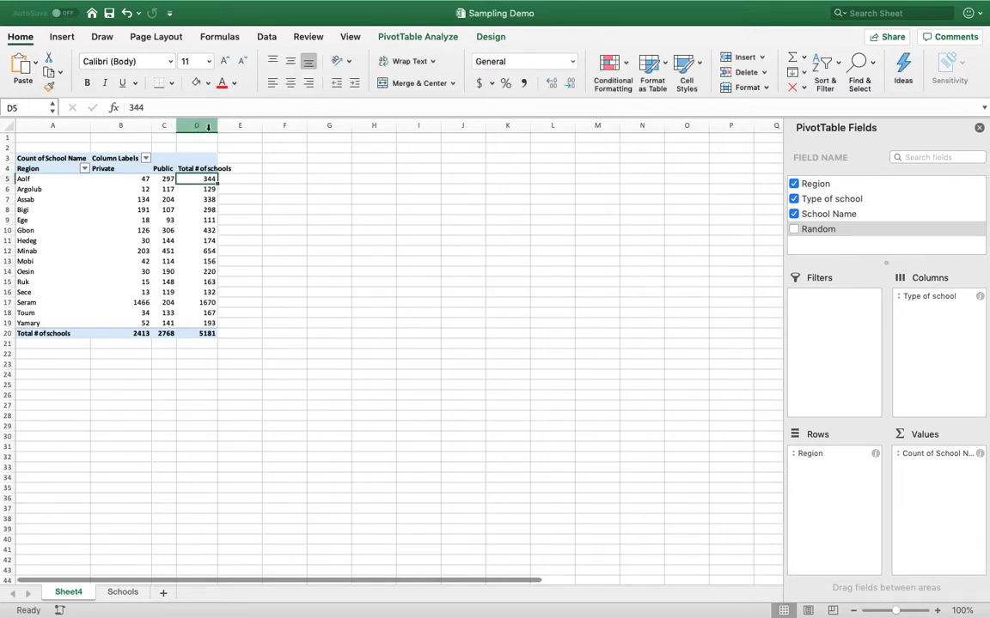
{"action": "left_click_drag", "start_coordinate": [218, 125], "coordinate": [233, 188]}
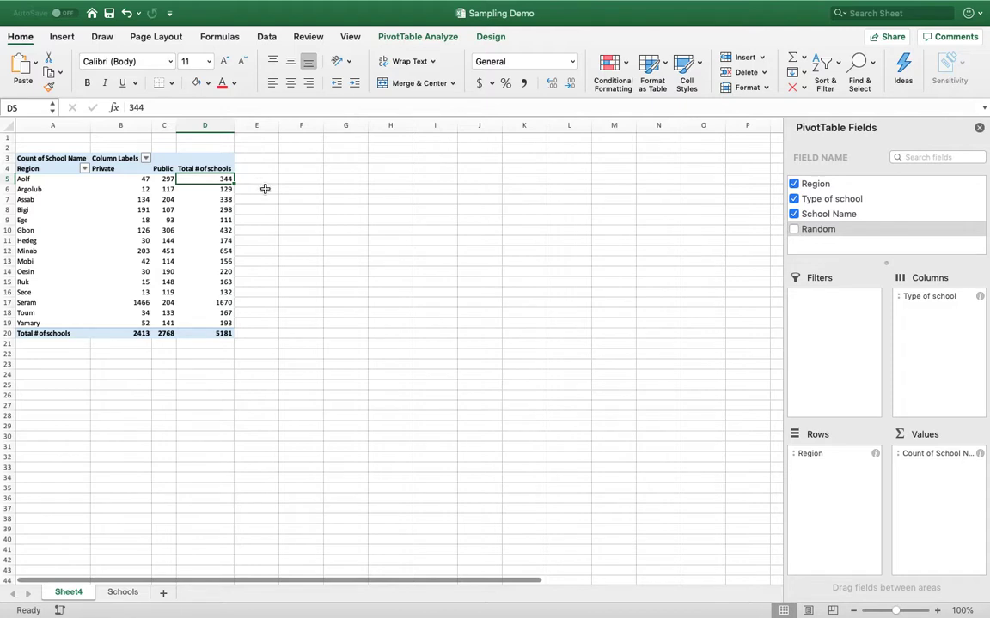
- Show the PivotTable's school counts as % of Grand Total
{"action": "right_click", "coordinate": [123, 181]}
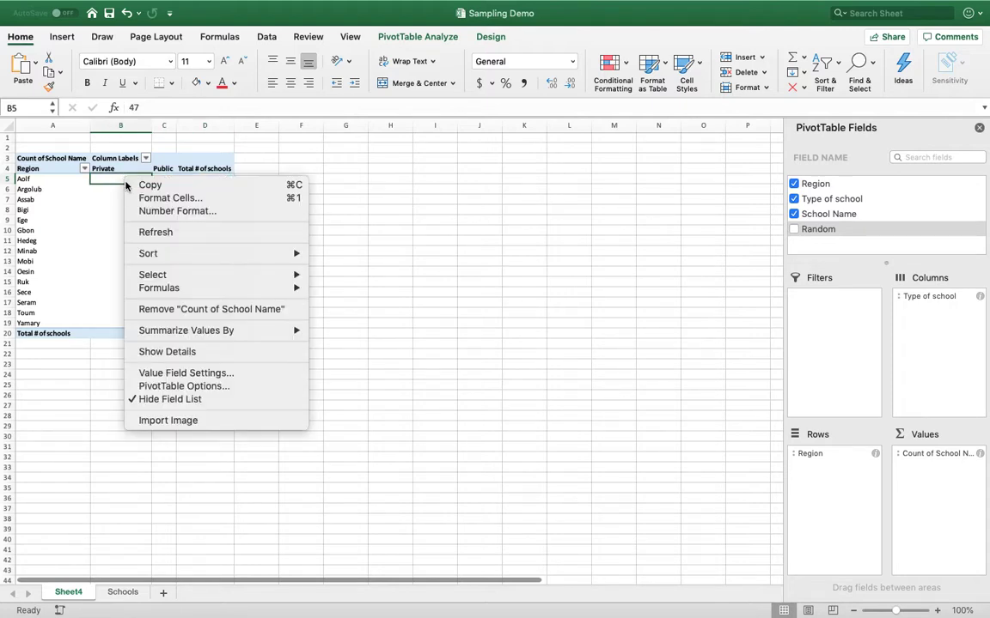
{"action": "mouse_move", "coordinate": [269, 331]}
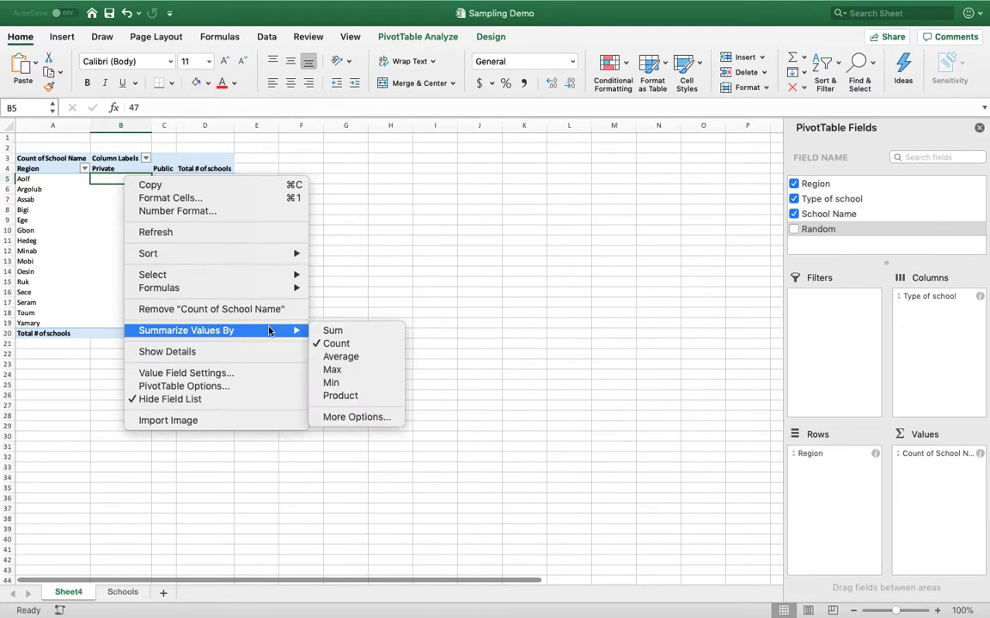
{"action": "left_click", "coordinate": [343, 415]}
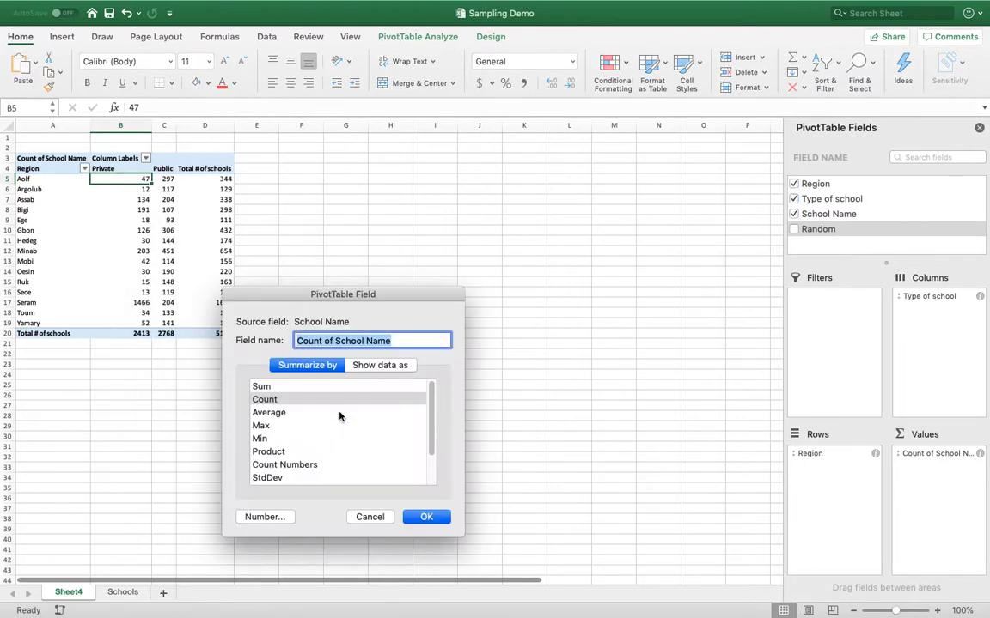
{"action": "left_click_drag", "start_coordinate": [376, 293], "coordinate": [459, 166]}
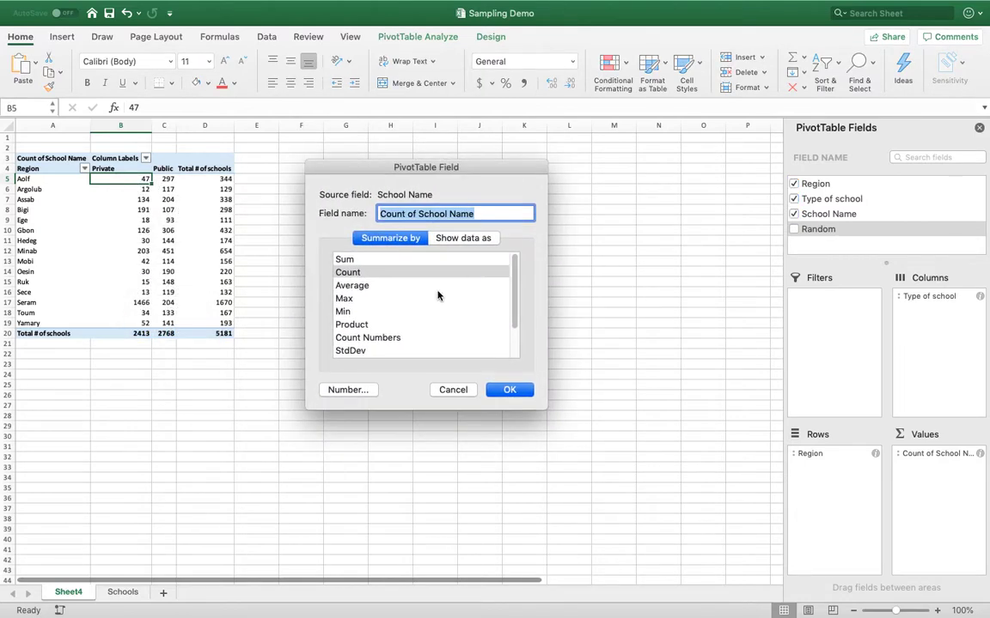
{"action": "left_click", "coordinate": [458, 241]}
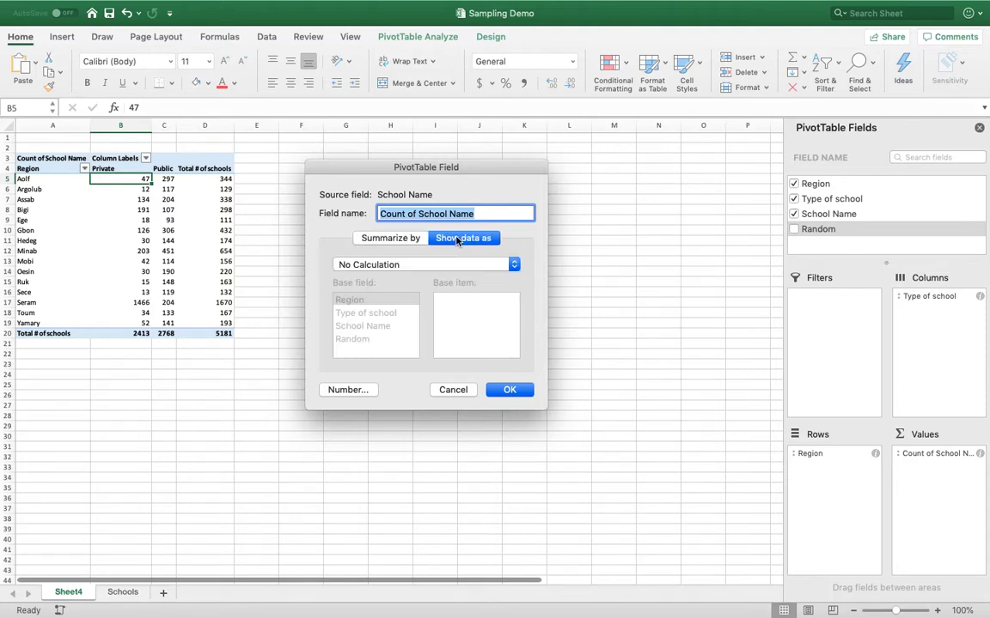
{"action": "left_click", "coordinate": [455, 268]}
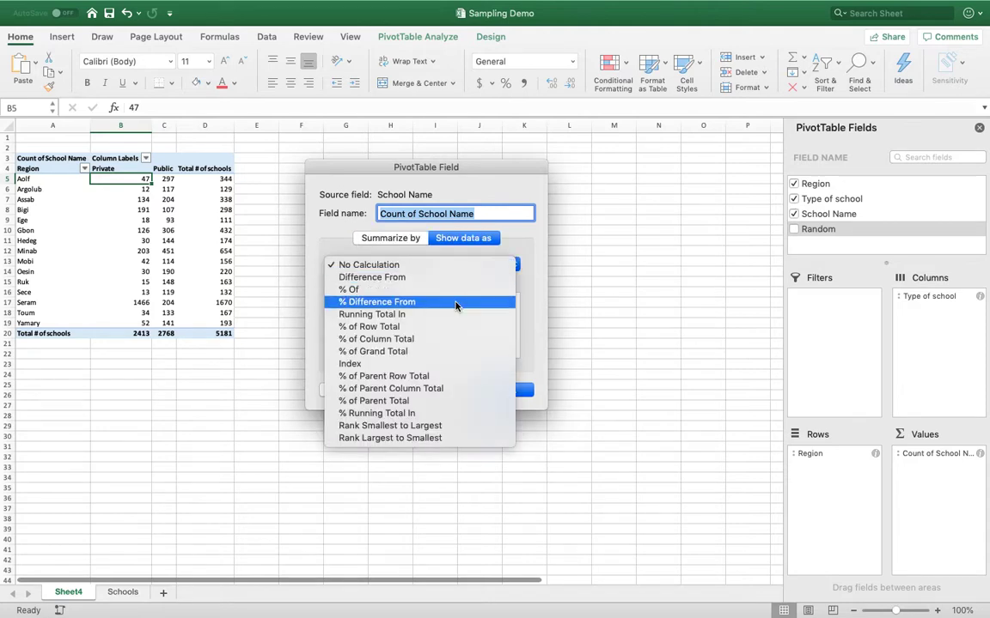
{"action": "left_click", "coordinate": [448, 351]}
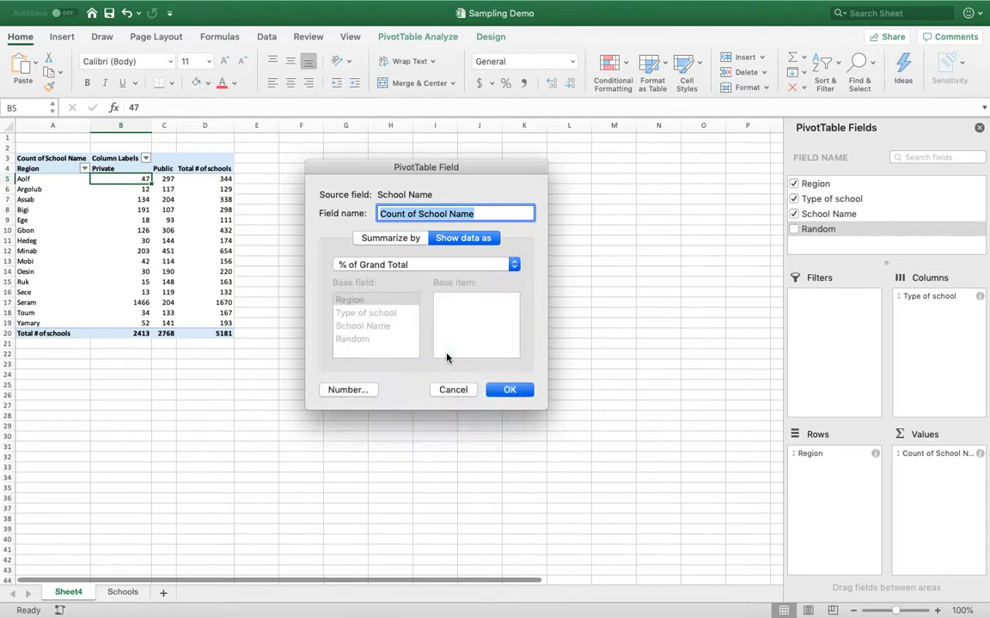
{"action": "left_click", "coordinate": [512, 391]}
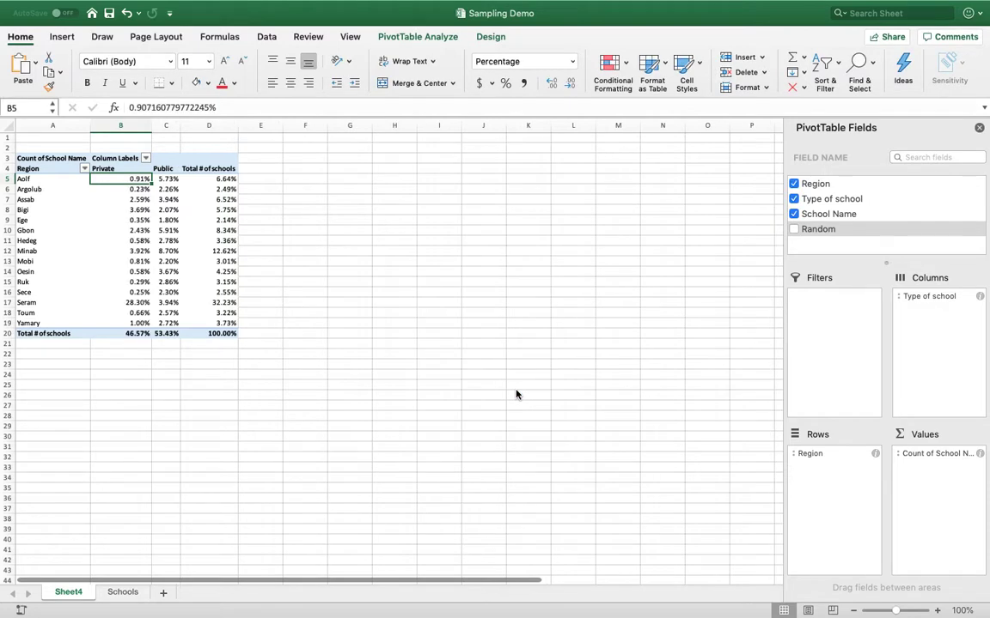
- Reduce the percentages in B5:D20 to zero decimal places
{"action": "left_click", "coordinate": [222, 333], "text": "shift"}
{"action": "left_click", "coordinate": [567, 84]}
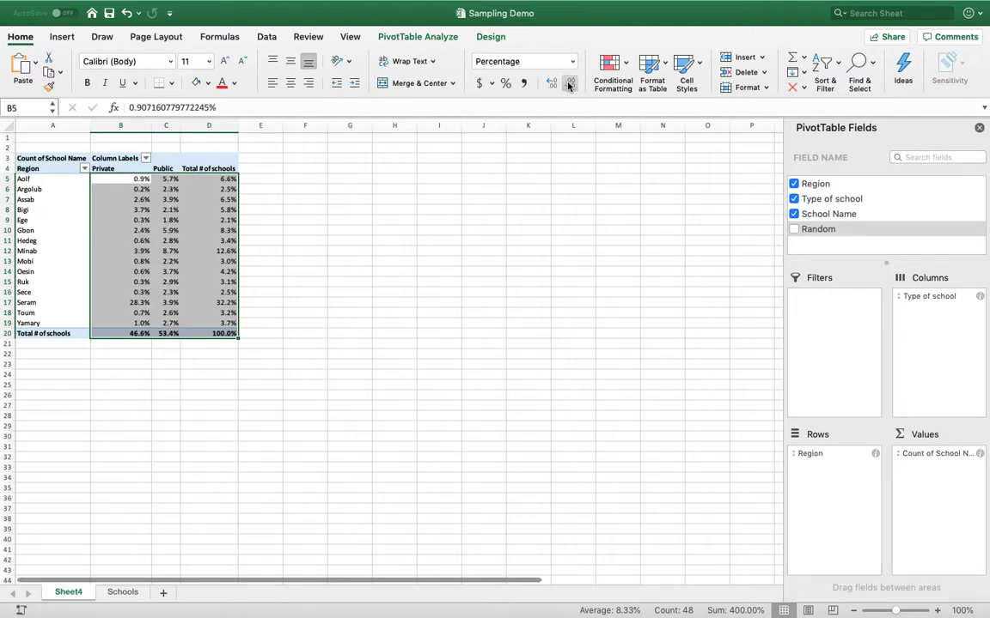
{"action": "left_click", "coordinate": [568, 83]}
{"action": "left_click", "coordinate": [281, 166]}
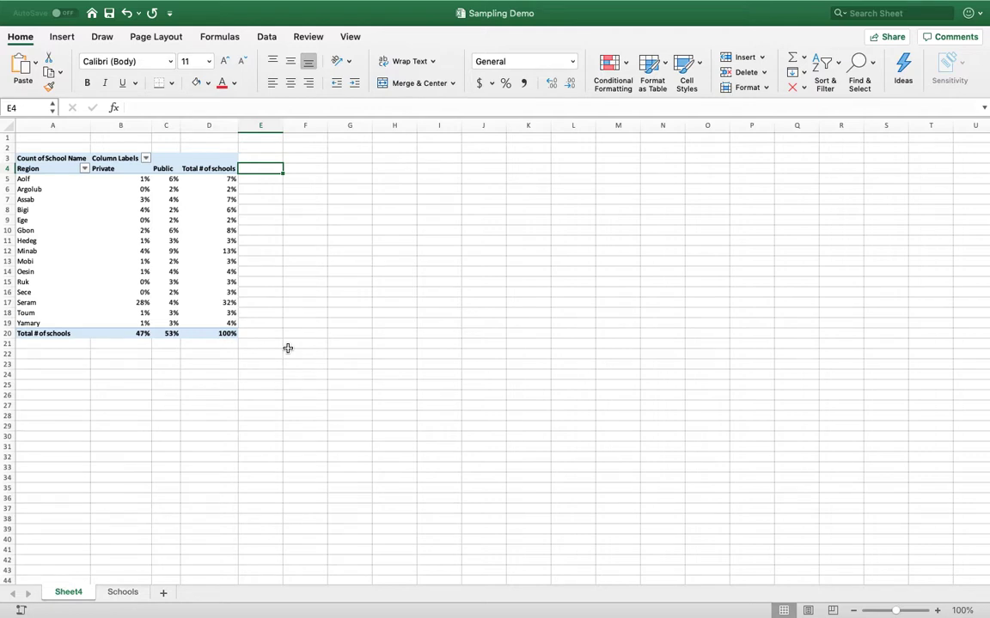
{"action": "key", "text": "Down"}
{"action": "key", "text": "Left"}
{"action": "key", "text": "Left"}
{"action": "key", "text": "Left"}
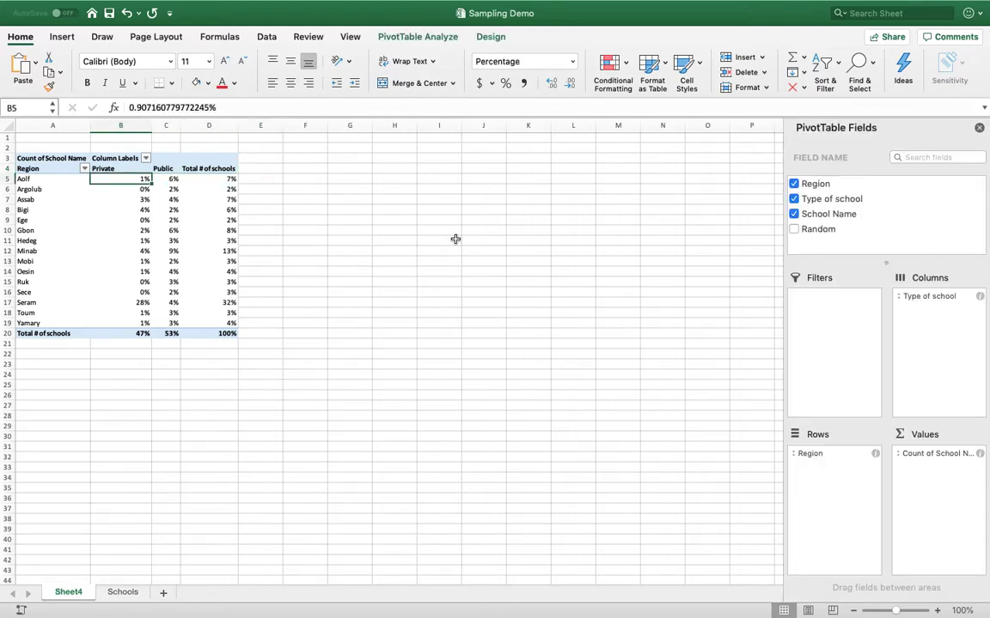
{"action": "left_click", "coordinate": [262, 178]}
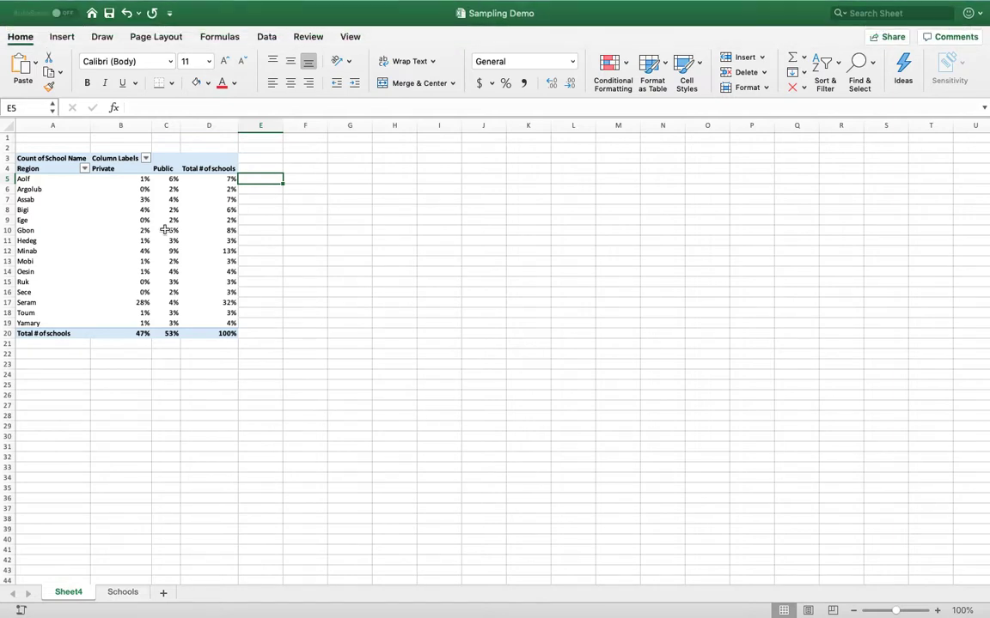
- Copy the PivotTable range A4:D20 and paste it beside the original, starting at cell G4
{"action": "left_click_drag", "start_coordinate": [41, 168], "coordinate": [225, 333]}
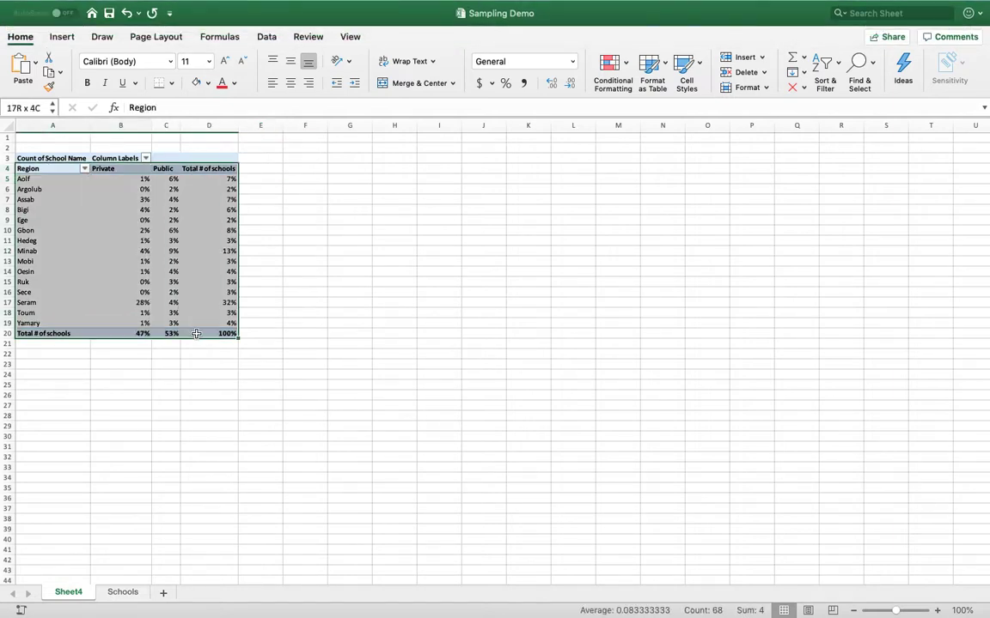
{"action": "key", "text": "super+c"}
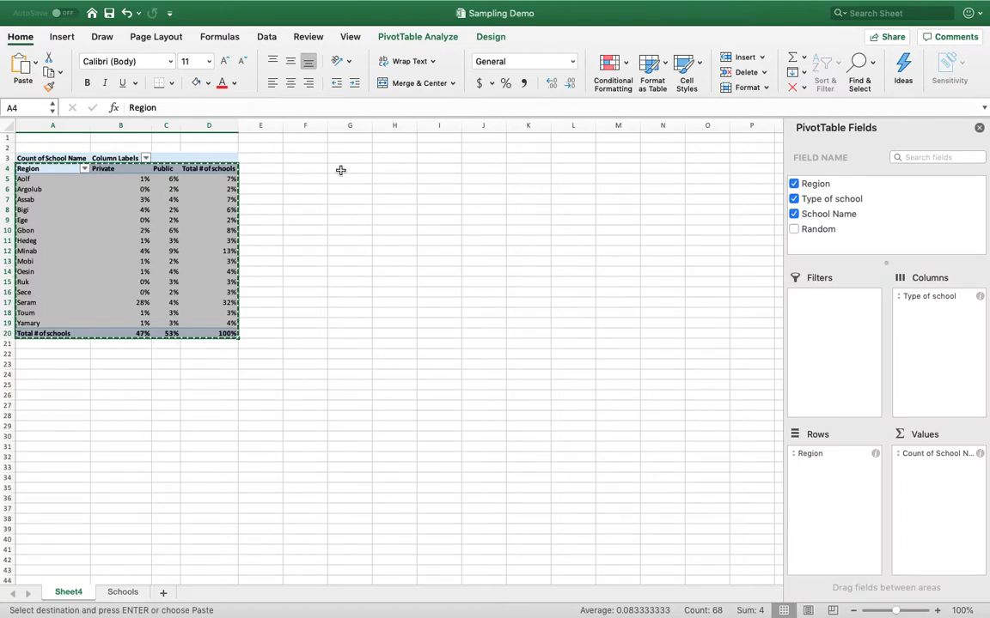
{"action": "left_click", "coordinate": [340, 171]}
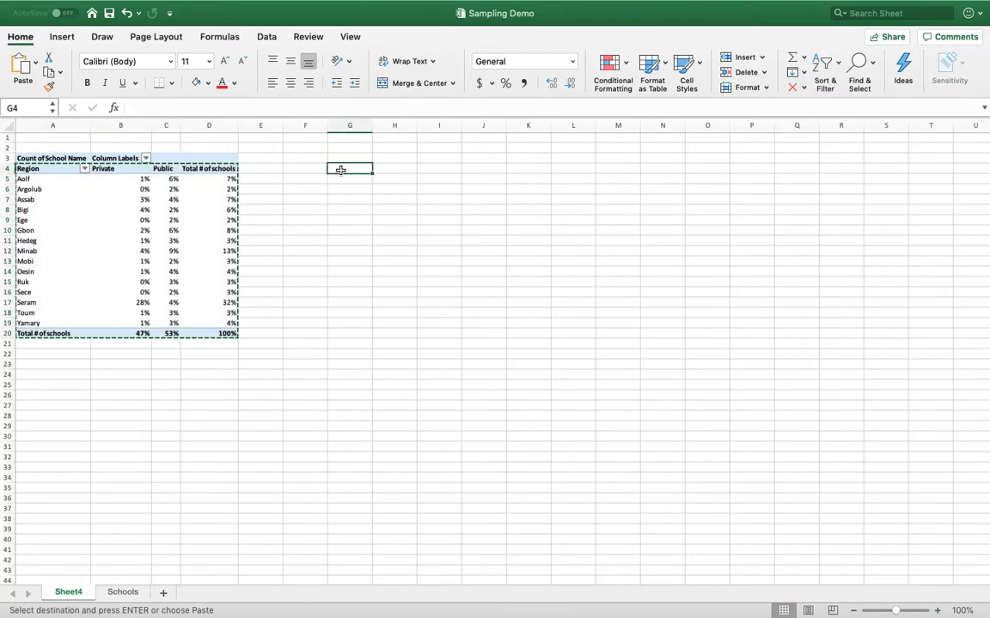
{"action": "key", "text": "super+v"}
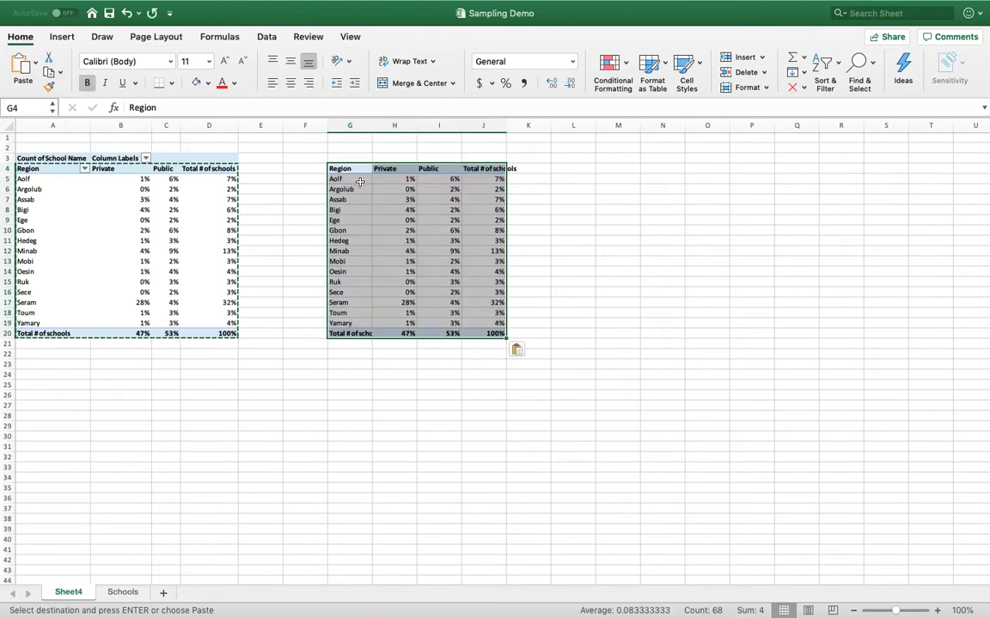
- Clear the percentages from the copied table's cells H5:J20 and set their number format to General
{"action": "left_click_drag", "start_coordinate": [397, 179], "coordinate": [479, 336]}
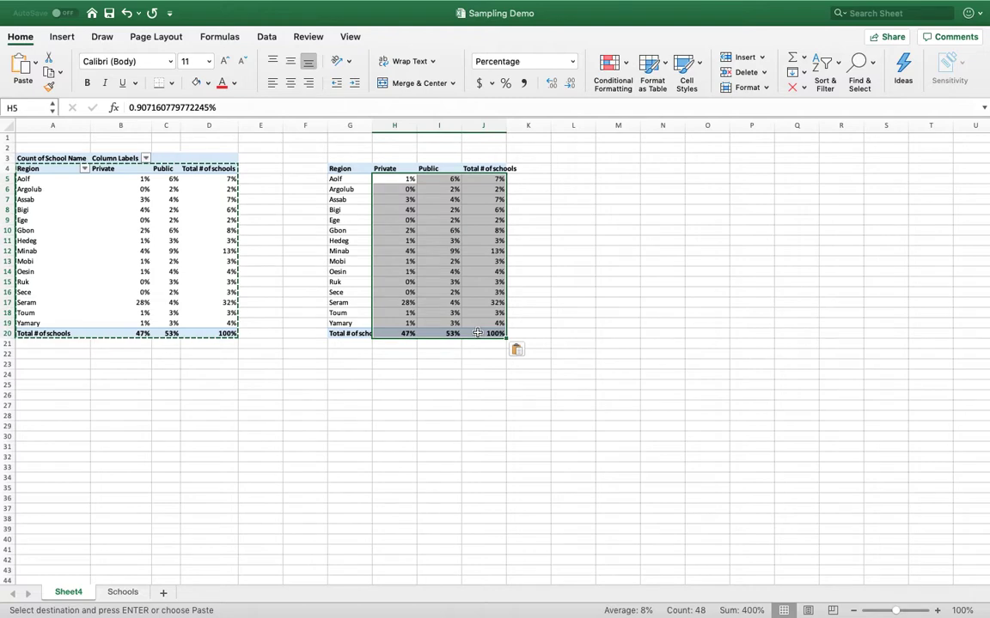
{"action": "key", "text": "Delete"}
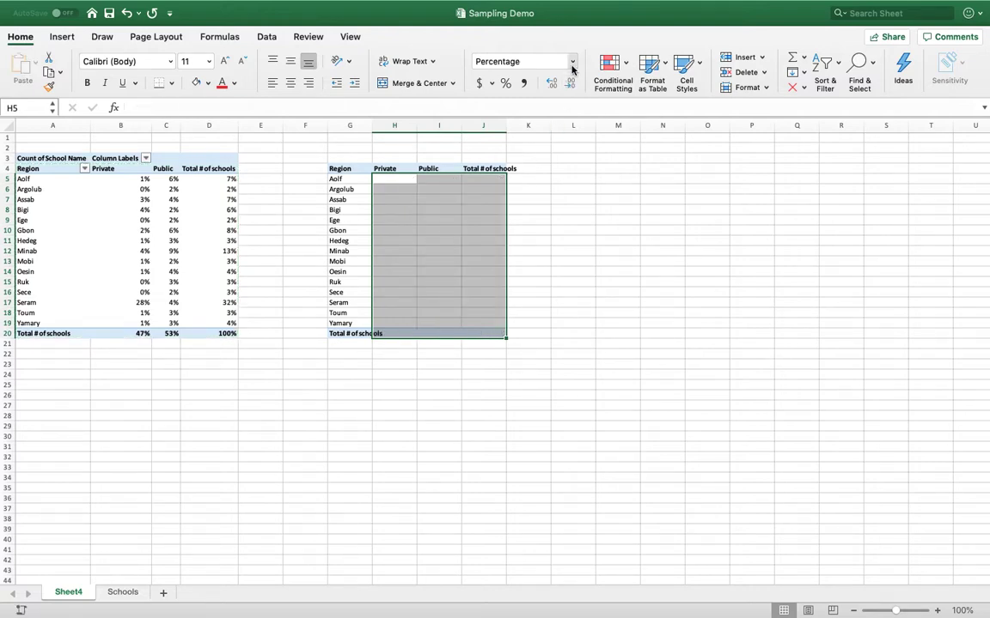
{"action": "left_click", "coordinate": [572, 62]}
{"action": "left_click", "coordinate": [562, 86]}
- Calculate the sample allocation in H5 with =B5*358 and copy the formula across H5:J20
{"action": "left_click", "coordinate": [386, 180]}
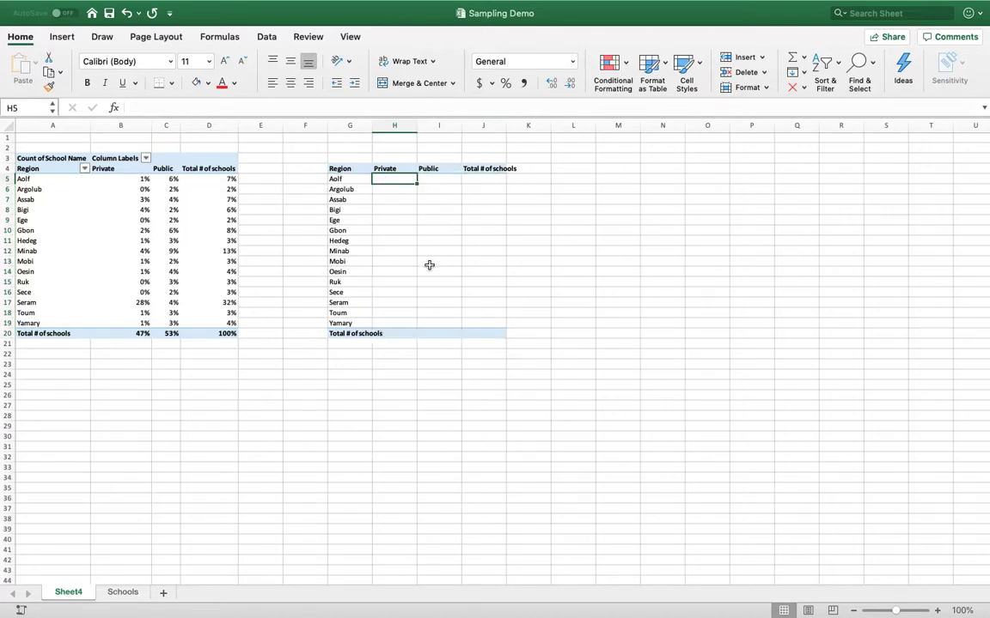
{"action": "type", "text": "="}
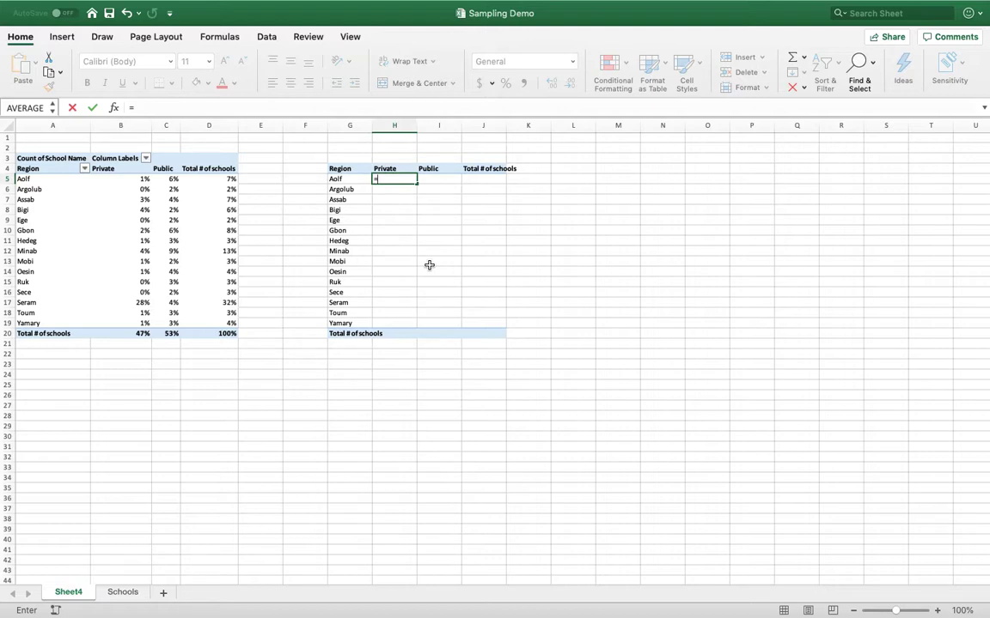
{"action": "type", "text": "b5"}
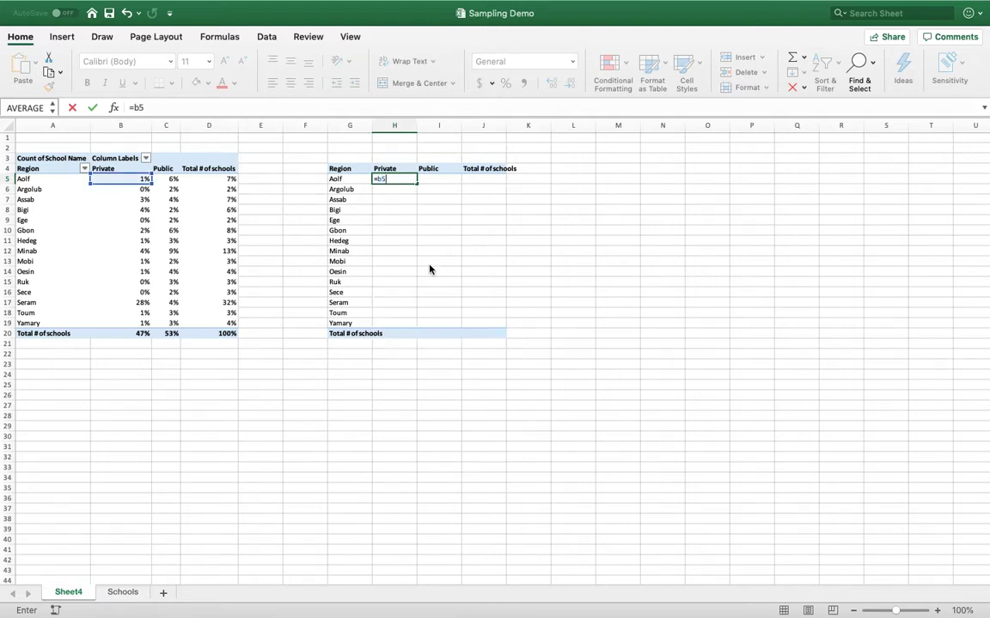
{"action": "type", "text": "*358"}
{"action": "key", "text": "Return"}
{"action": "key", "text": "Up"}
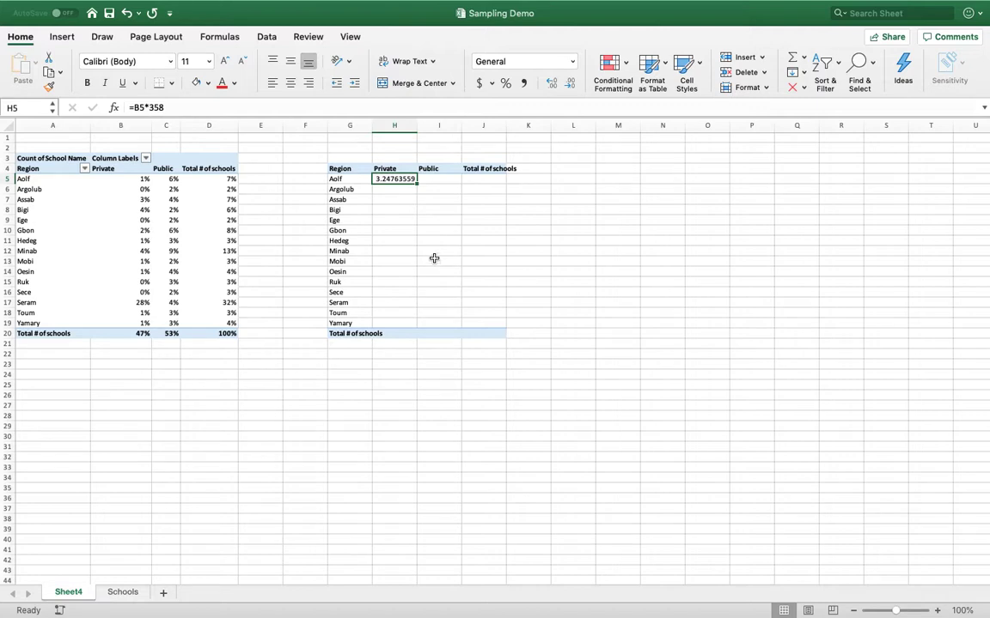
{"action": "key", "text": "super+c"}
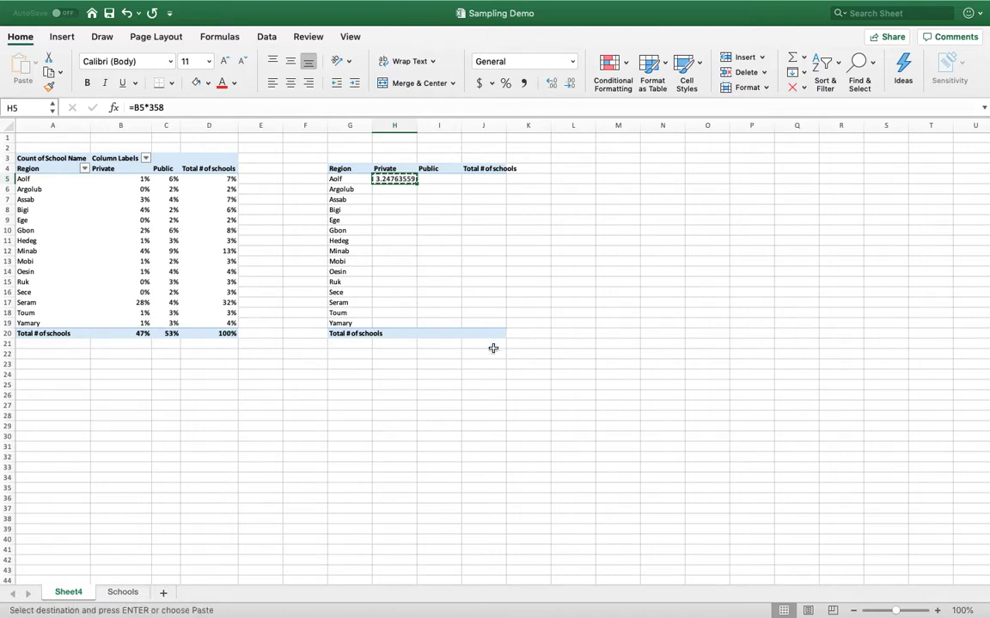
{"action": "left_click", "coordinate": [484, 330], "text": "shift"}
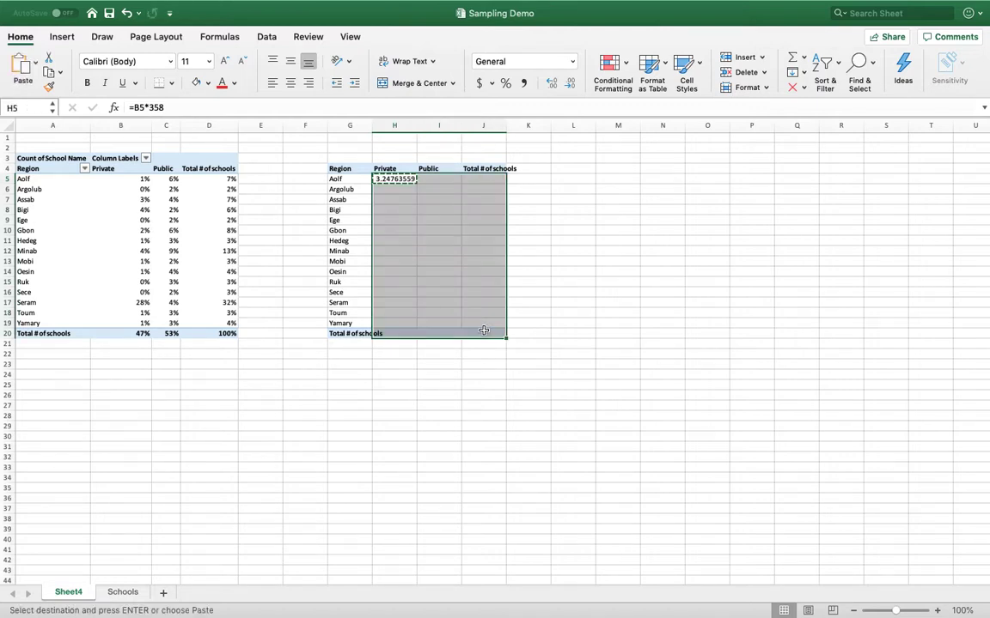
{"action": "key", "text": "super+v"}
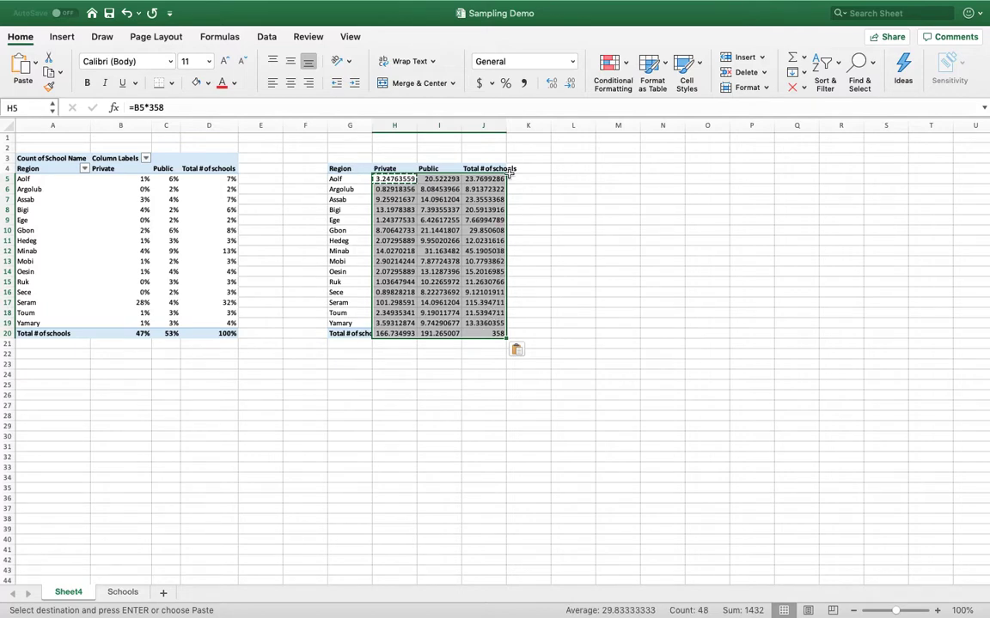
- Format the allocation values in H5:J20 to show zero decimal places
{"action": "left_click", "coordinate": [571, 83]}
{"action": "left_click", "coordinate": [571, 83]}
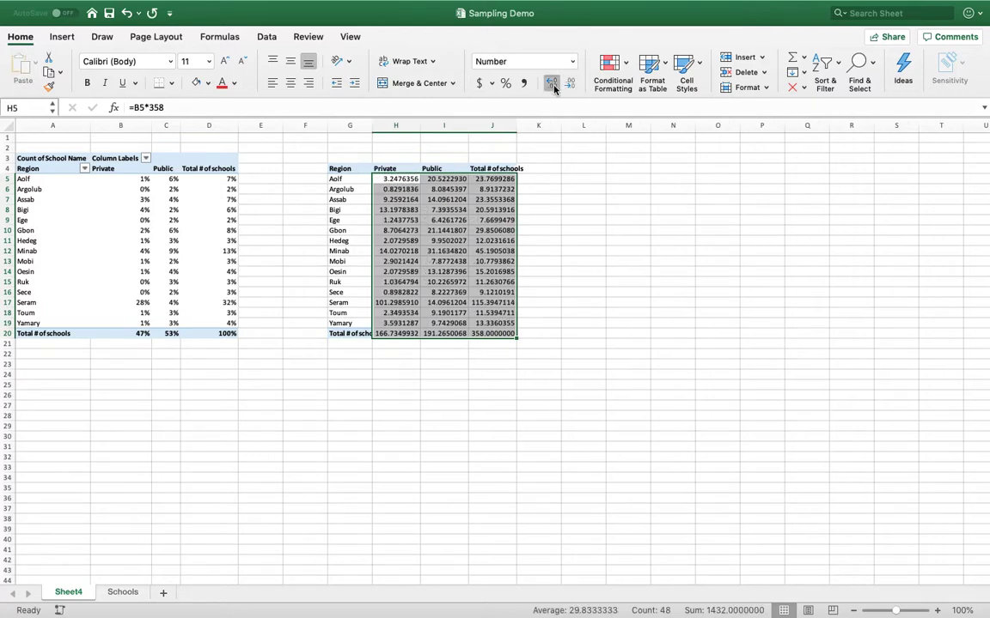
{"action": "left_click", "coordinate": [571, 82]}
{"action": "left_click", "coordinate": [571, 82]}
{"action": "left_click", "coordinate": [571, 83]}
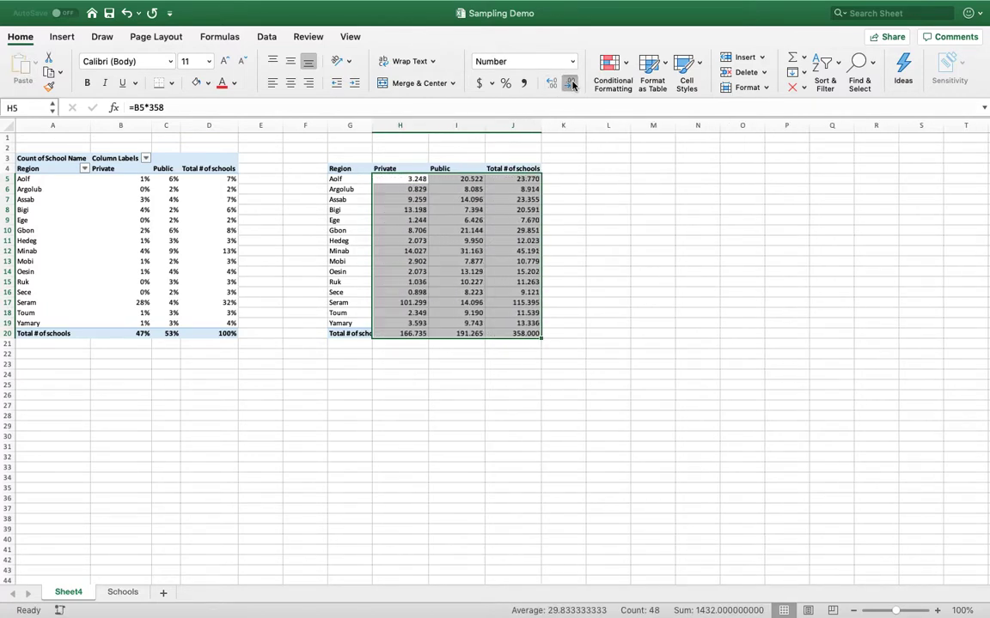
{"action": "left_click", "coordinate": [570, 82]}
{"action": "left_click", "coordinate": [570, 83]}
{"action": "left_click", "coordinate": [570, 82]}
{"action": "left_click", "coordinate": [398, 374]}
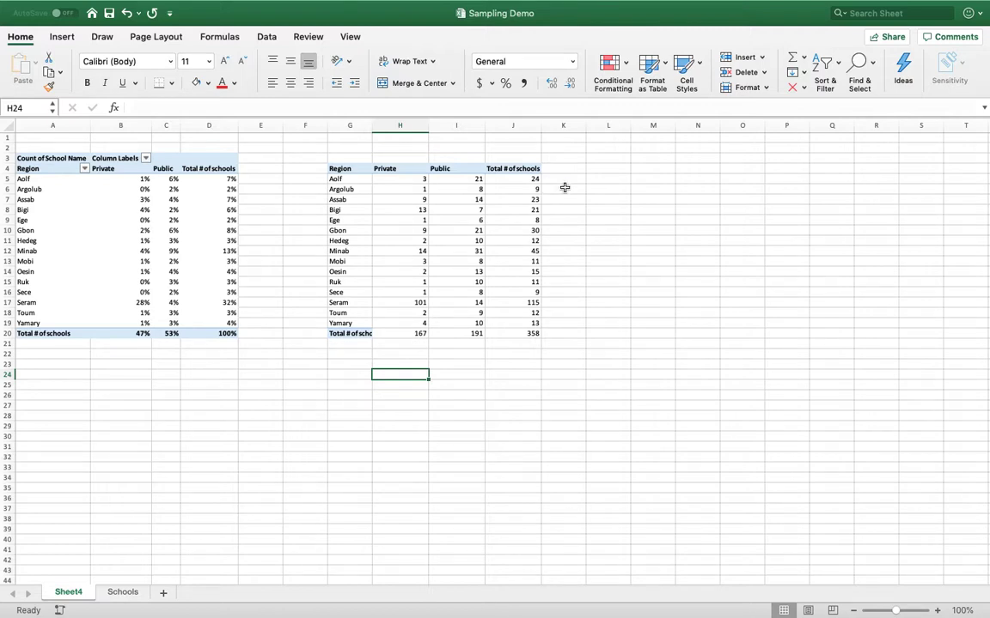
- Extend the allocation values in H5:J20 to five decimal places
{"action": "left_click", "coordinate": [528, 180]}
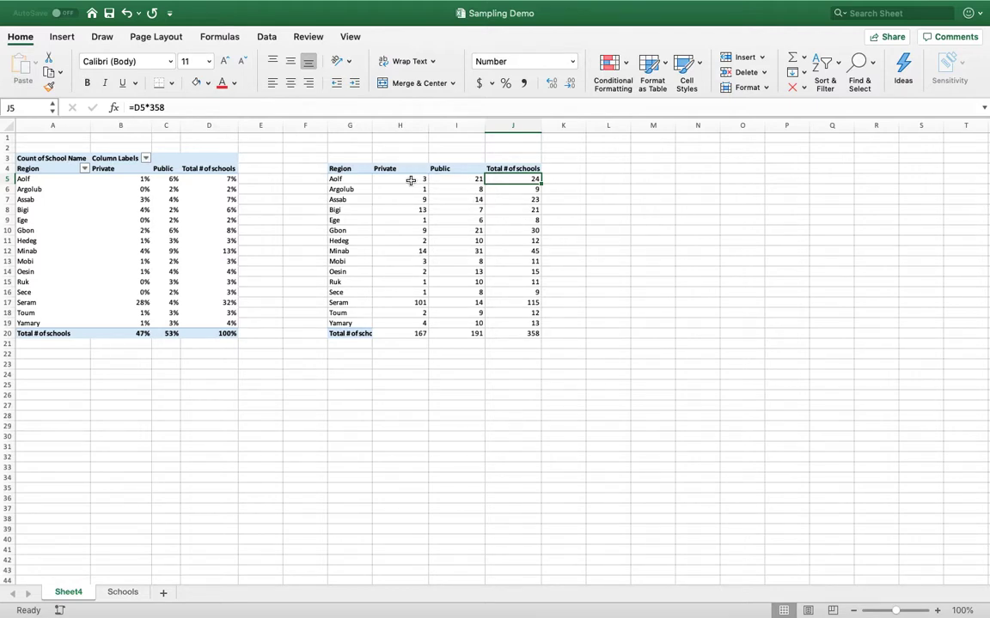
{"action": "left_click_drag", "start_coordinate": [413, 182], "coordinate": [519, 332]}
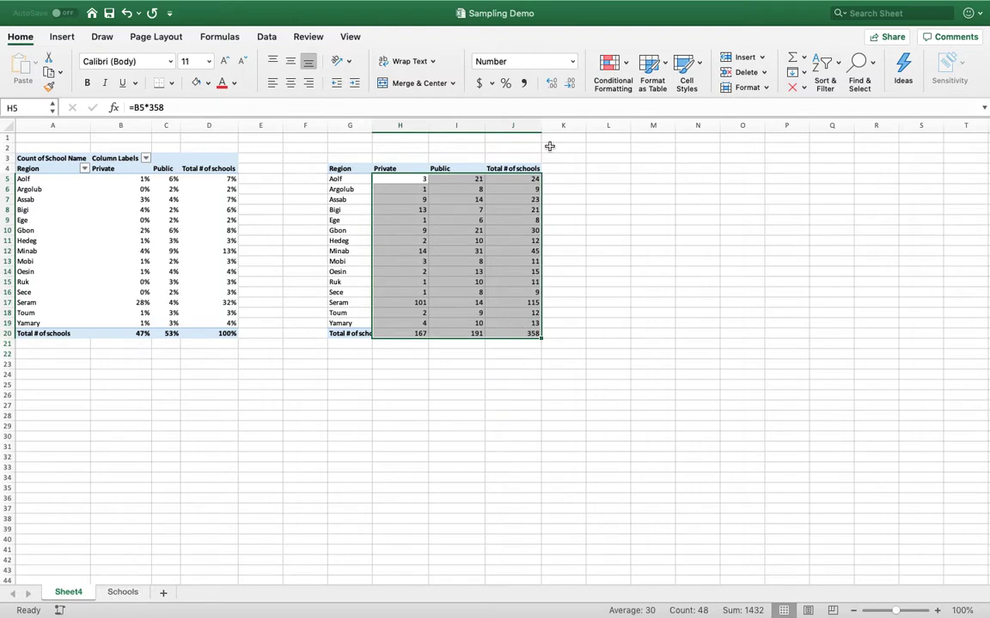
{"action": "left_click", "coordinate": [550, 84]}
{"action": "left_click", "coordinate": [551, 83]}
{"action": "left_click", "coordinate": [551, 83]}
{"action": "left_click", "coordinate": [551, 83]}
{"action": "left_click", "coordinate": [551, 84]}
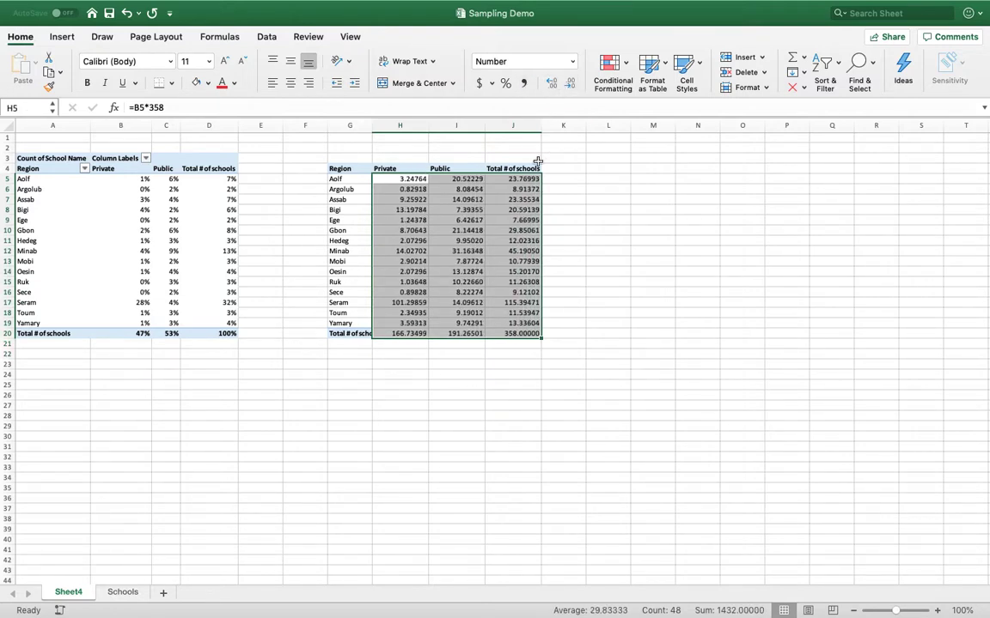
{"action": "left_click", "coordinate": [402, 178]}
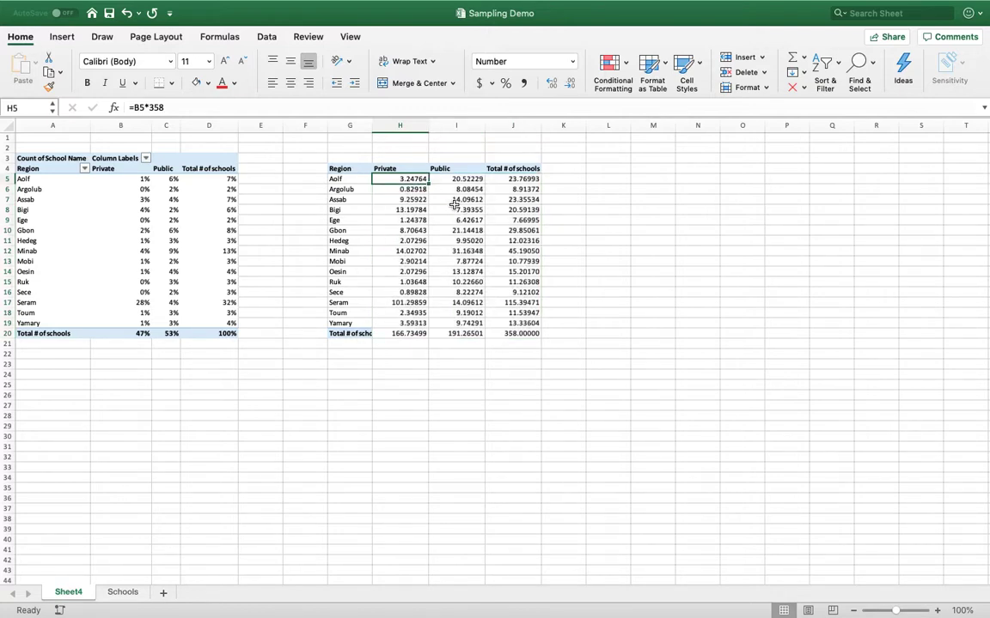
- Insert a blank column before Public and another before Total # of schools in the allocation table
{"action": "left_click", "coordinate": [452, 127]}
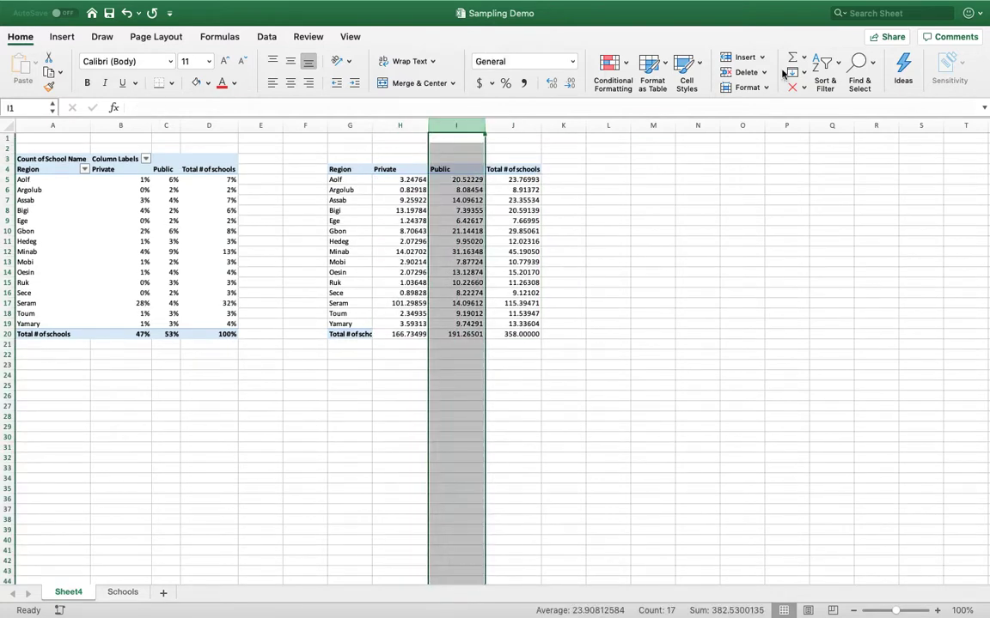
{"action": "left_click", "coordinate": [740, 57]}
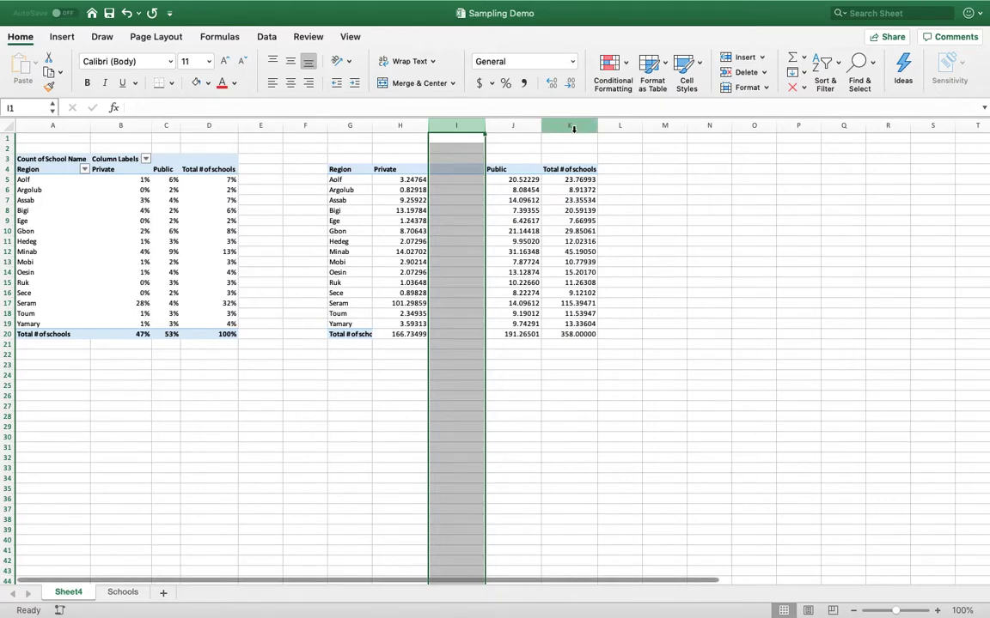
{"action": "left_click", "coordinate": [569, 127]}
{"action": "left_click", "coordinate": [740, 57]}
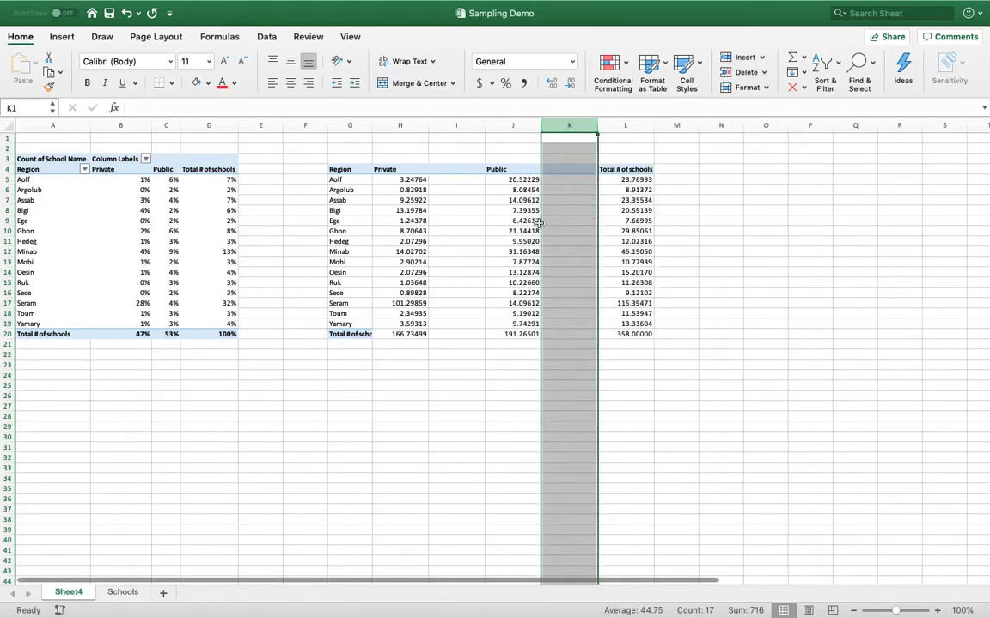
- Round the first Private allocation to a whole number in I5 with =ROUND(H5,0)
{"action": "left_click", "coordinate": [457, 180]}
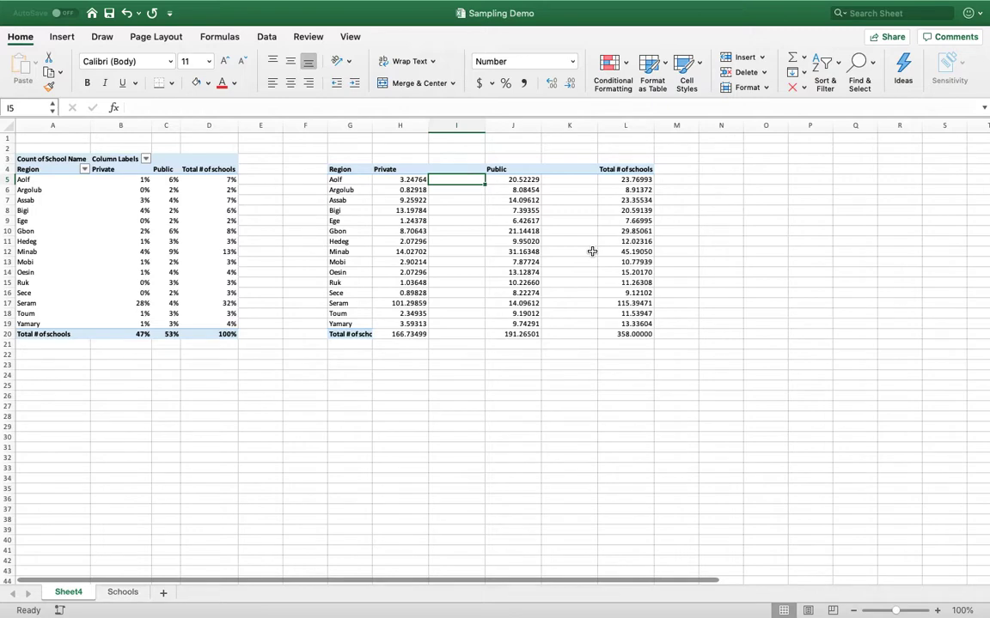
{"action": "type", "text": "="}
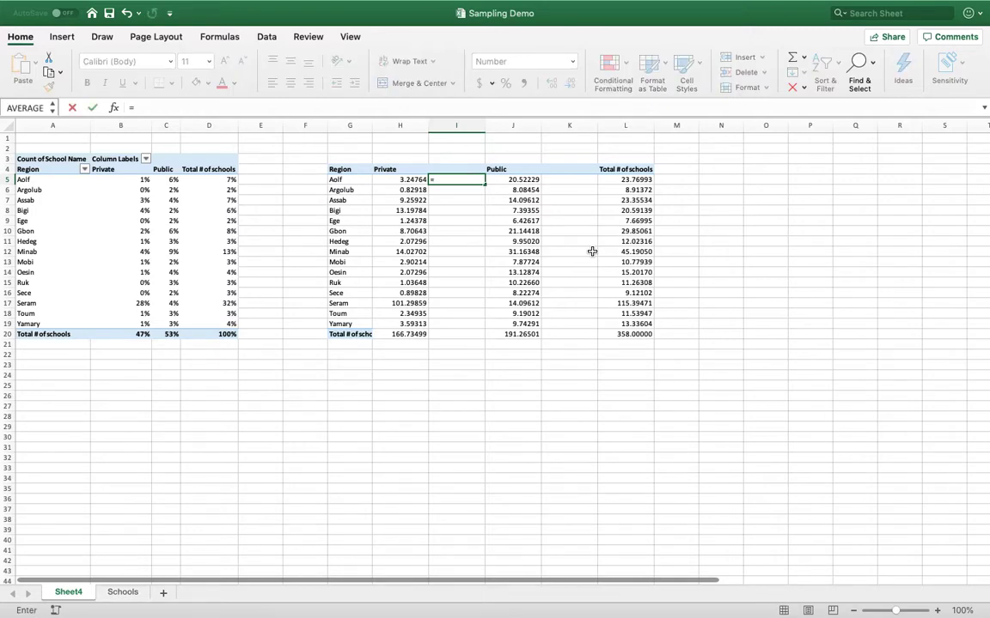
{"action": "type", "text": "round"}
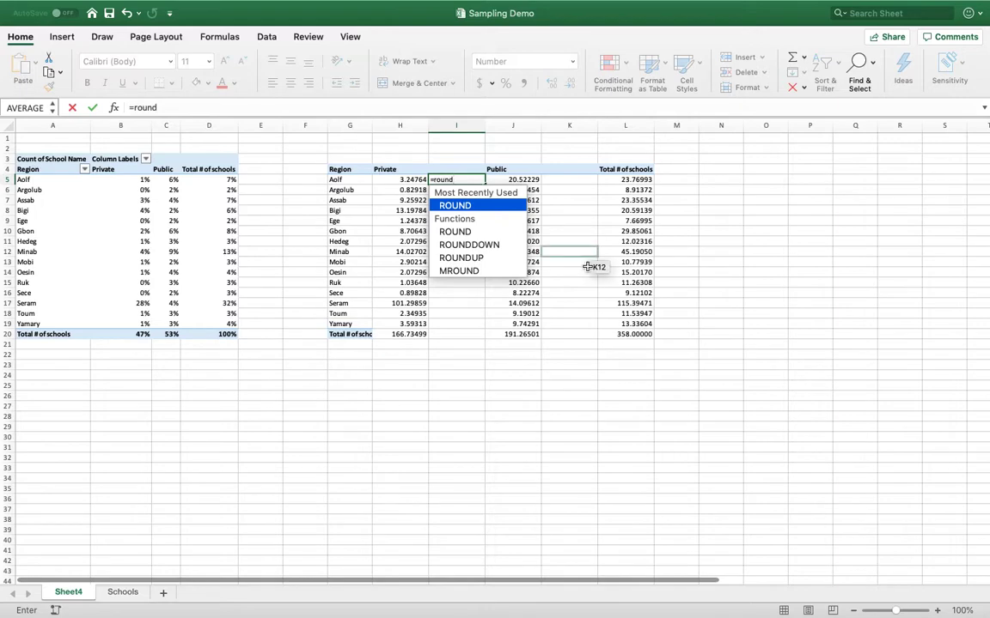
{"action": "double_click", "coordinate": [438, 204]}
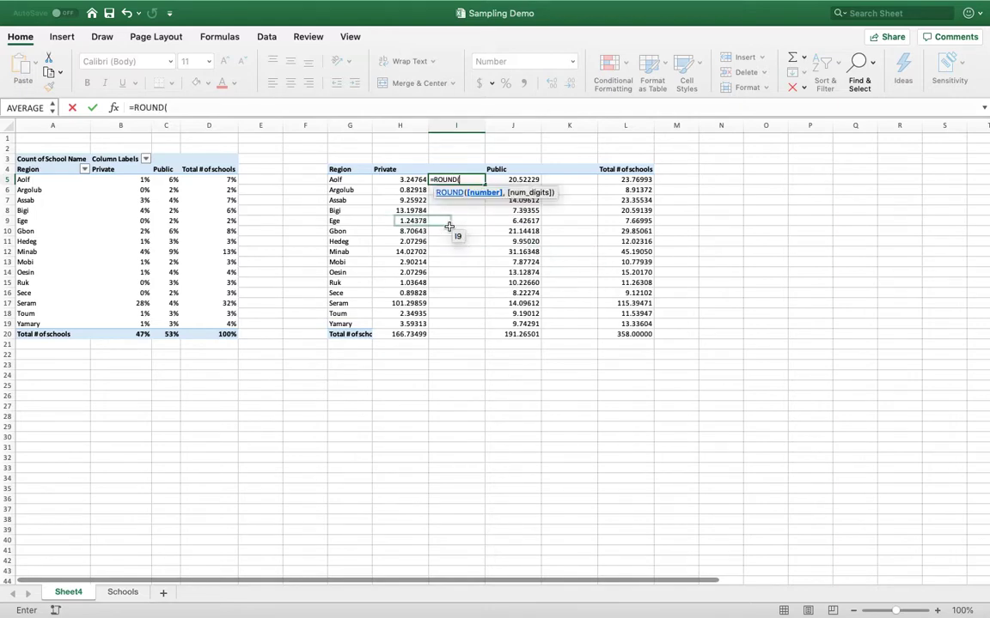
{"action": "left_click", "coordinate": [404, 180]}
{"action": "type", "text": ","}
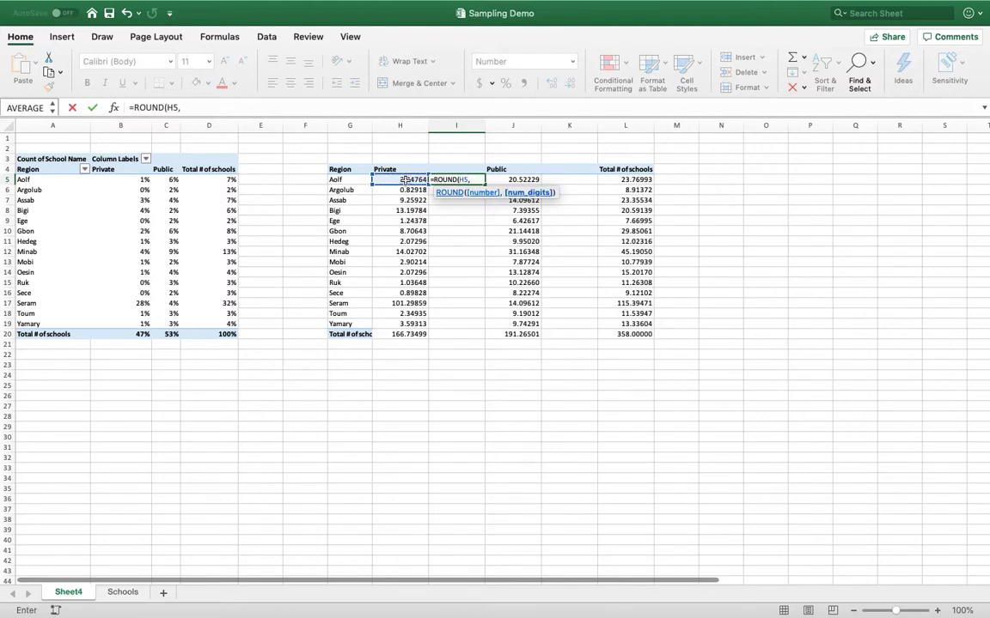
{"action": "type", "text": "0)"}
{"action": "key", "text": "Return"}
{"action": "key", "text": "Up"}
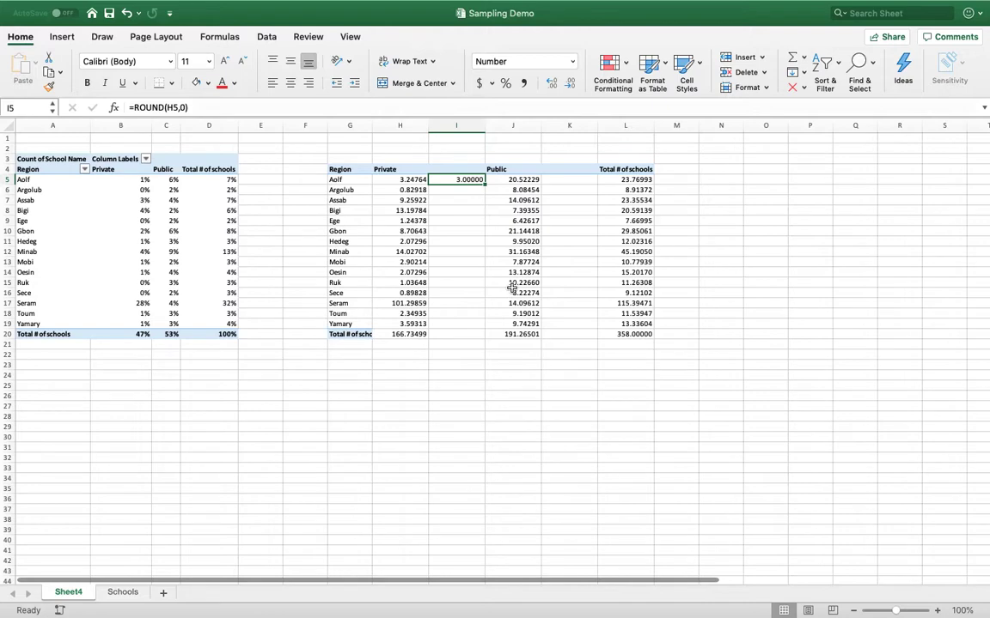
- Copy the ROUND formula from I5 into I5:I20 and K5:K20
{"action": "key", "text": "super+c"}
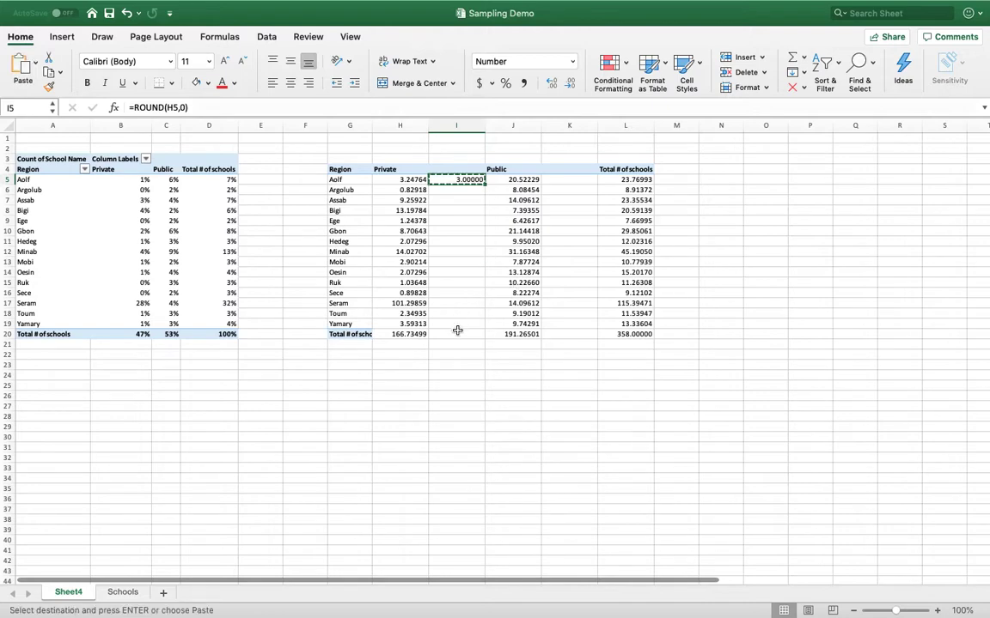
{"action": "left_click", "coordinate": [457, 333], "text": "shift"}
{"action": "key", "text": "super+v"}
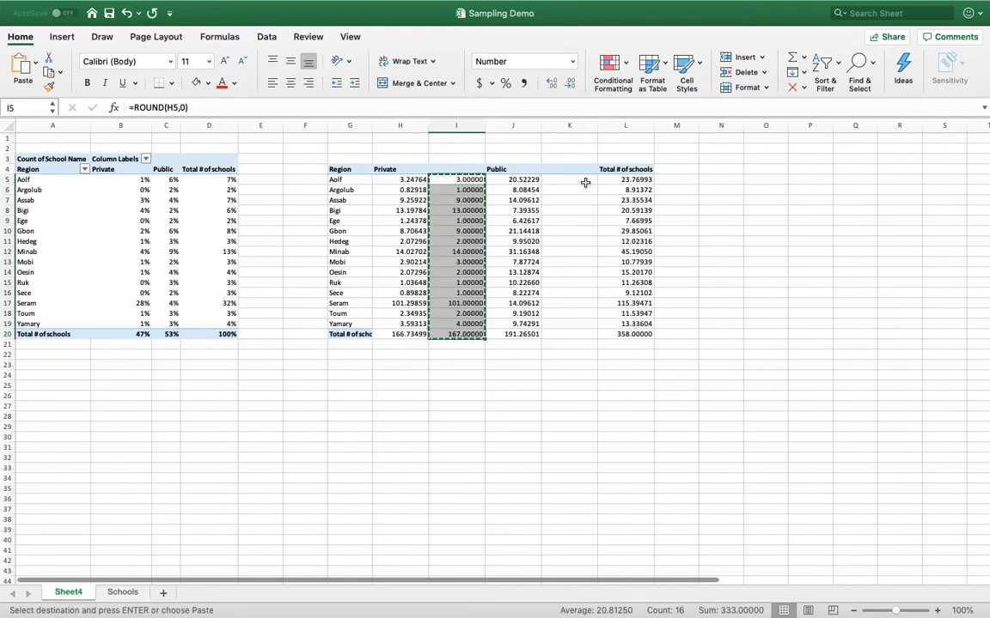
{"action": "left_click", "coordinate": [570, 179]}
{"action": "left_click", "coordinate": [569, 333], "text": "shift"}
{"action": "key", "text": "super+v"}
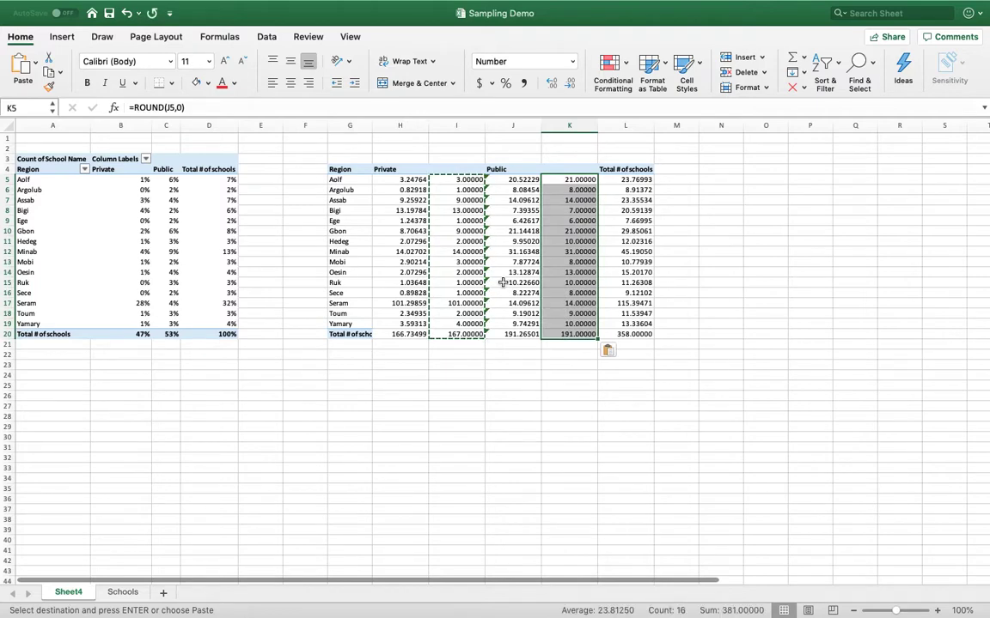
- Replace the formulas in H5:L20 with their values by copying and pasting the range over itself
{"action": "left_click_drag", "start_coordinate": [397, 180], "coordinate": [636, 335]}
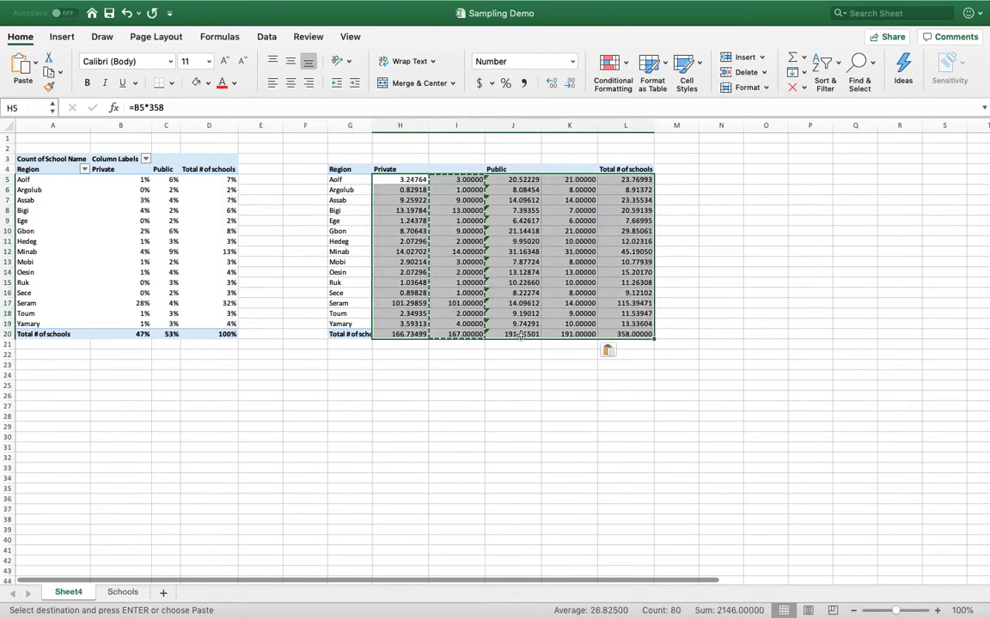
{"action": "key", "text": "super+c"}
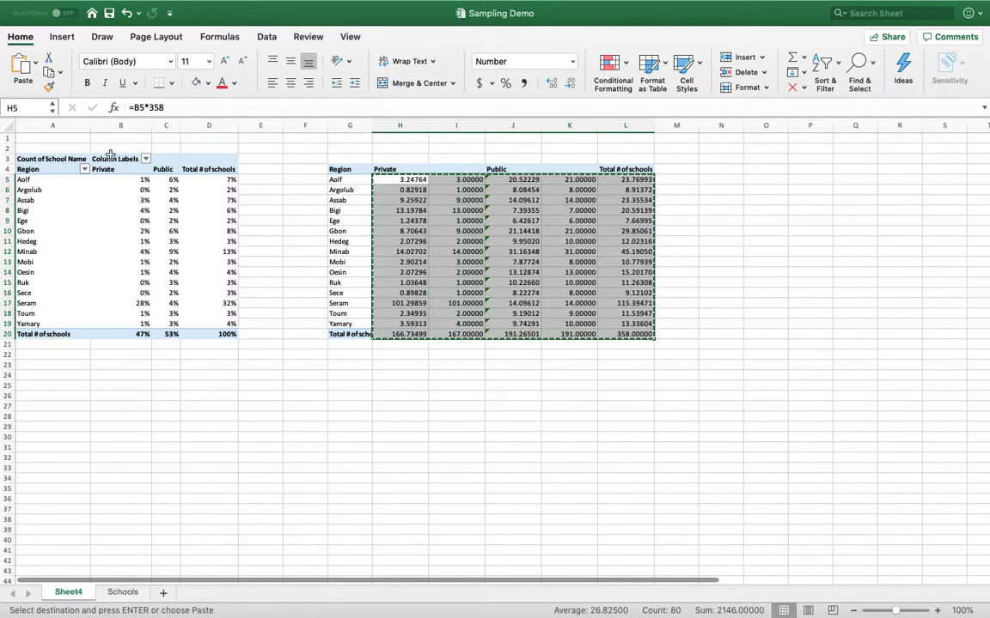
{"action": "left_click", "coordinate": [39, 69]}
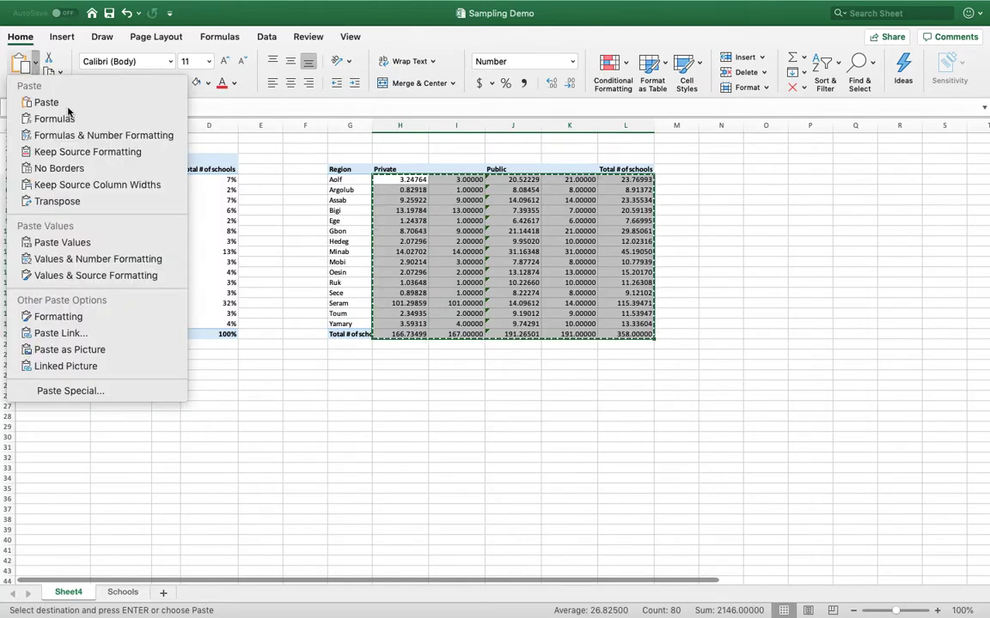
- Copy the Private heading from H4 to I4 and the Public heading from J4 to K4
{"action": "left_click", "coordinate": [403, 171]}
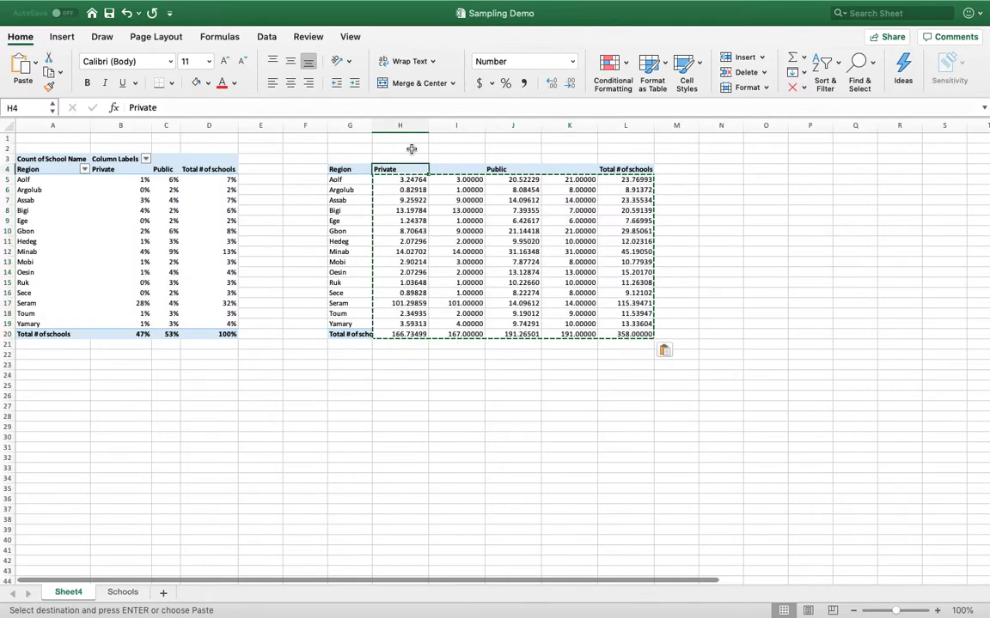
{"action": "key", "text": "ctrl+c"}
{"action": "key", "text": "Right"}
{"action": "key", "text": "ctrl+v"}
{"action": "key", "text": "Right"}
{"action": "key", "text": "ctrl+c"}
{"action": "key", "text": "Right"}
{"action": "key", "text": "ctrl+v"}
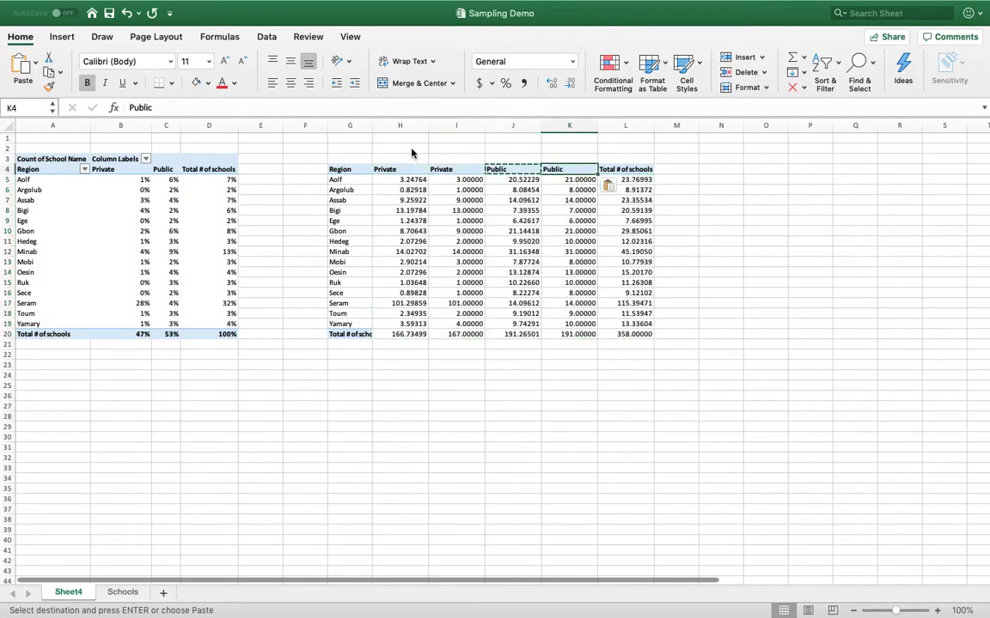
- Delete the unrounded Private and Public columns, H and J
{"action": "left_click", "coordinate": [401, 126]}
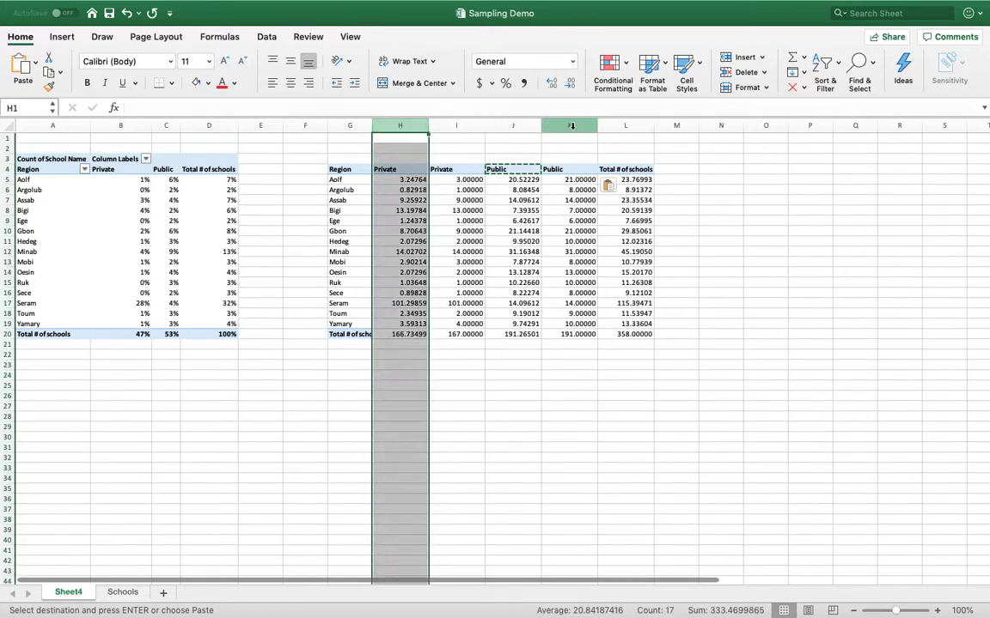
{"action": "left_click", "coordinate": [532, 127], "text": "super"}
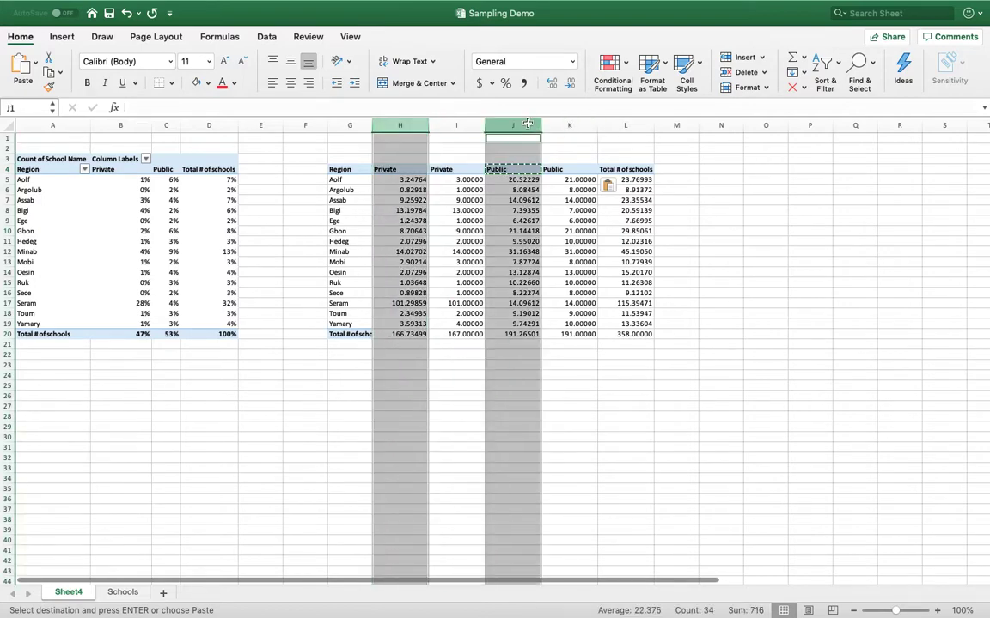
{"action": "left_click", "coordinate": [745, 73]}
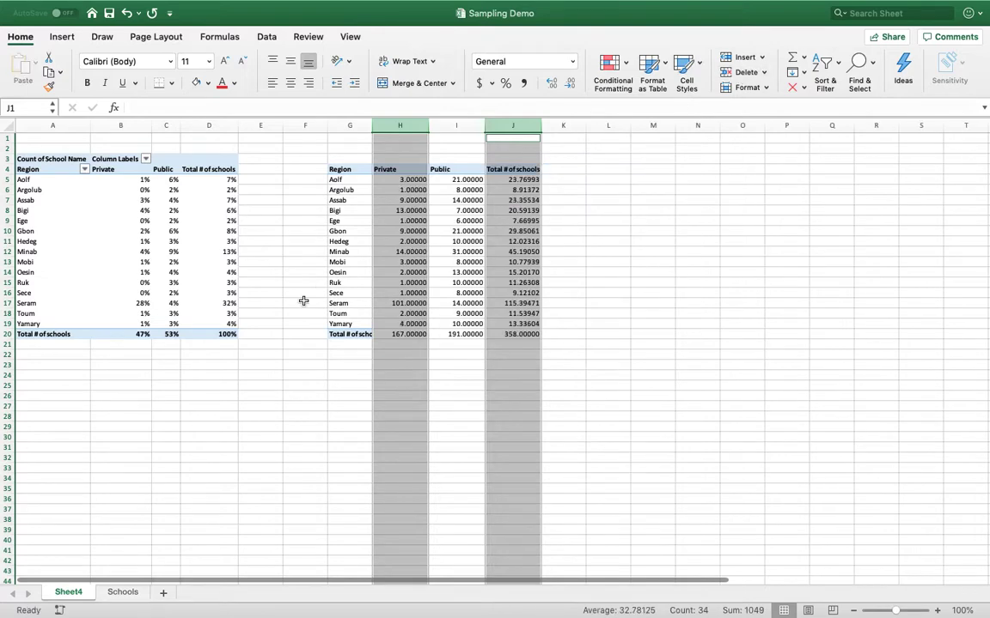
{"action": "left_click", "coordinate": [454, 189]}
{"action": "left_click", "coordinate": [556, 169]}
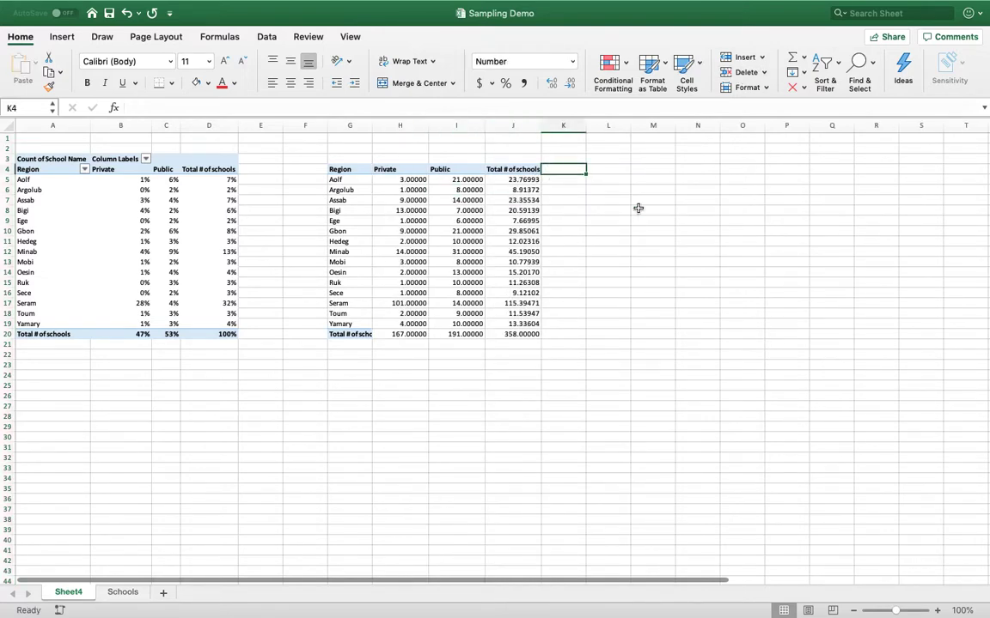
- Round the total in J5 to zero decimals with a ROUND formula in K5 and fill it down to K20
{"action": "key", "text": "Down"}
{"action": "type", "text": "=round"}
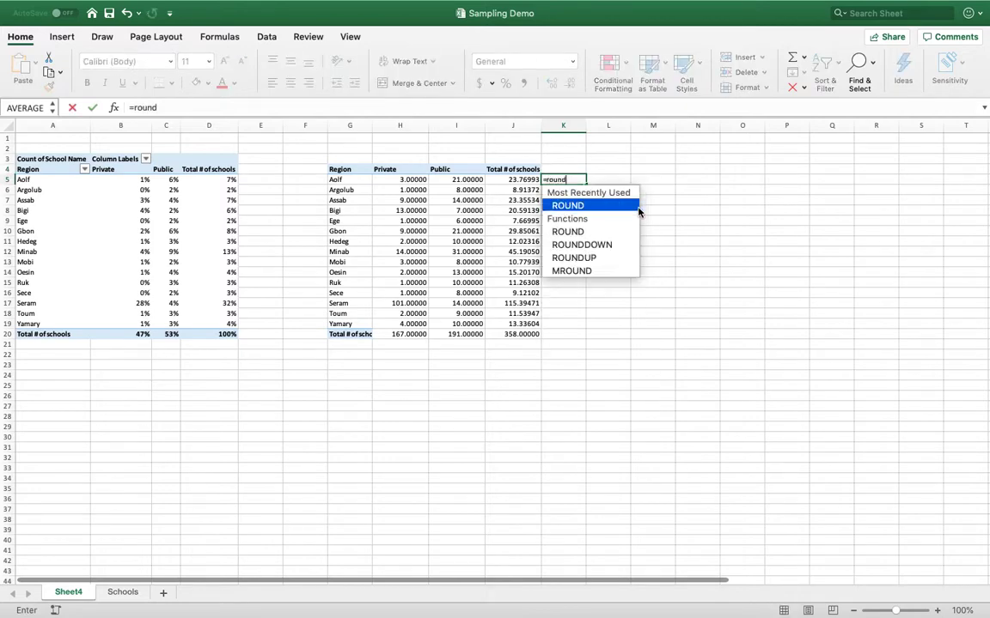
{"action": "key", "text": "Tab"}
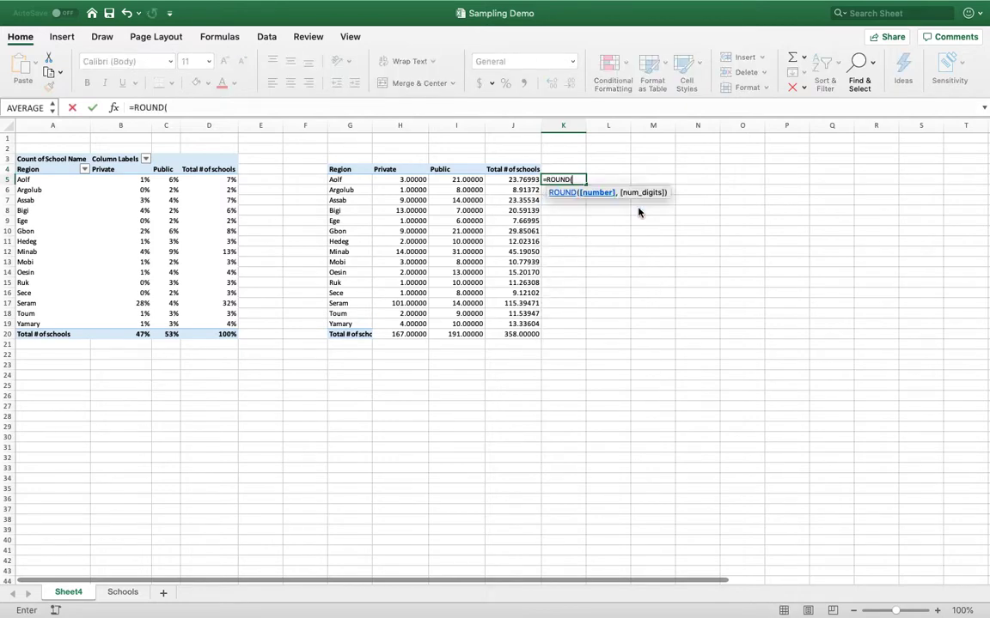
{"action": "left_click", "coordinate": [527, 179]}
{"action": "type", "text": ","}
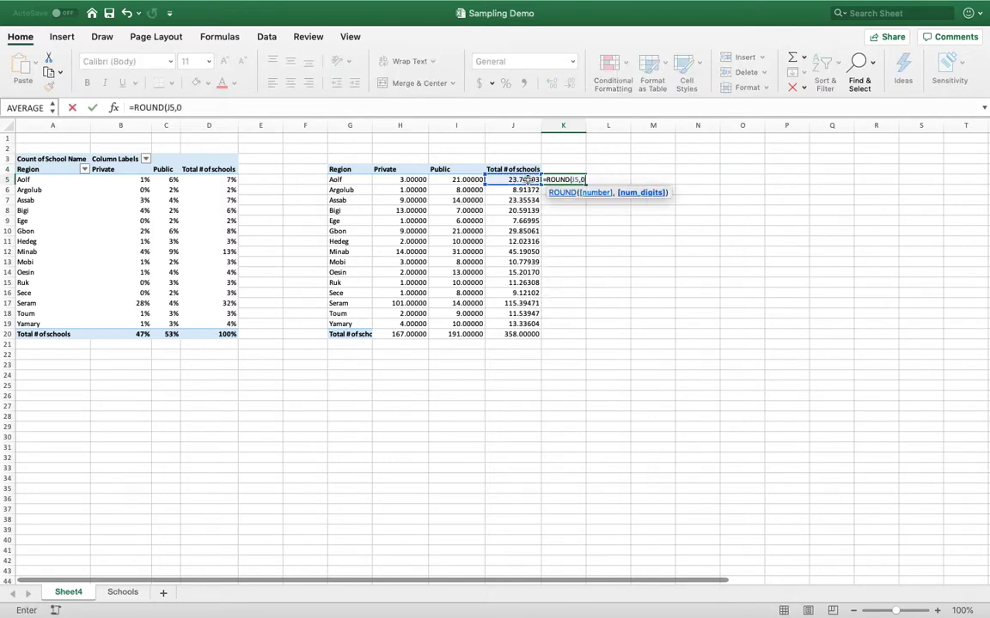
{"action": "type", "text": "0)"}
{"action": "key", "text": "ctrl+Return"}
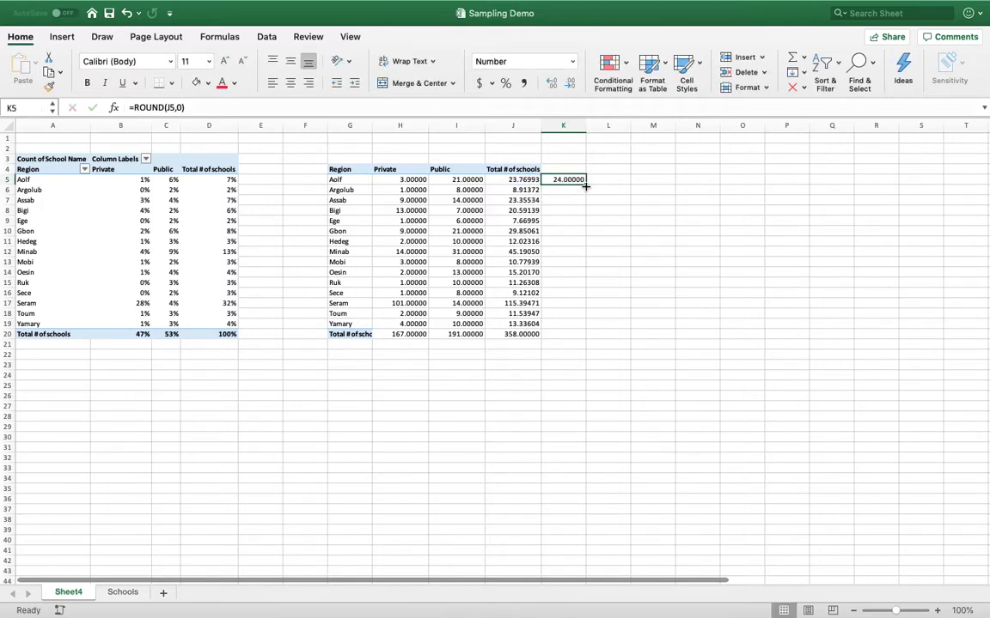
{"action": "double_click", "coordinate": [585, 185]}
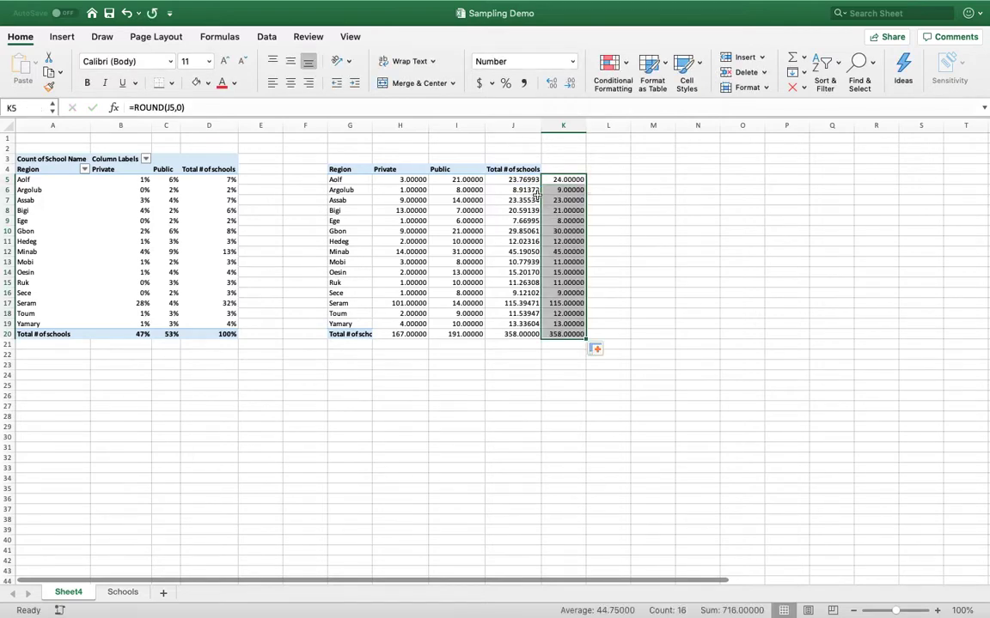
{"action": "left_click_drag", "start_coordinate": [513, 170], "coordinate": [529, 155]}
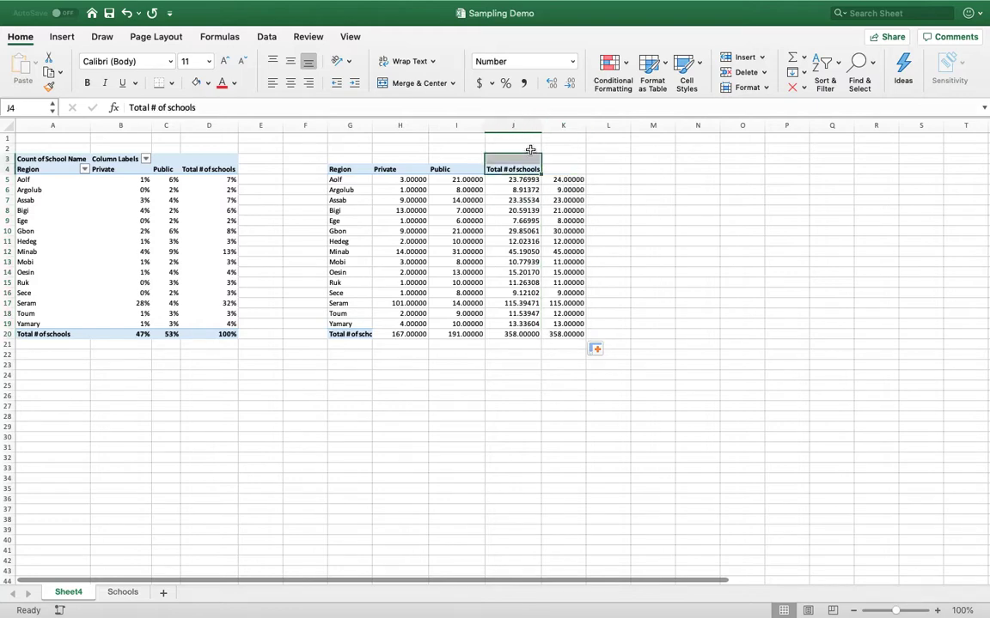
{"action": "key", "text": "super+c"}
{"action": "key", "text": "Right"}
{"action": "key", "text": "super+v"}
{"action": "left_click", "coordinate": [515, 127]}
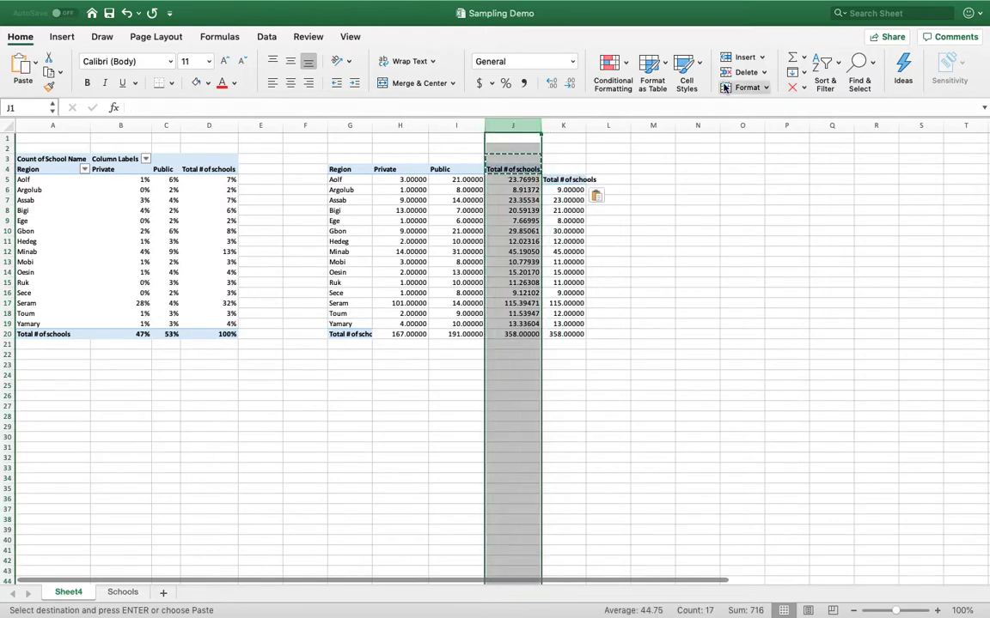
{"action": "left_click", "coordinate": [746, 74]}
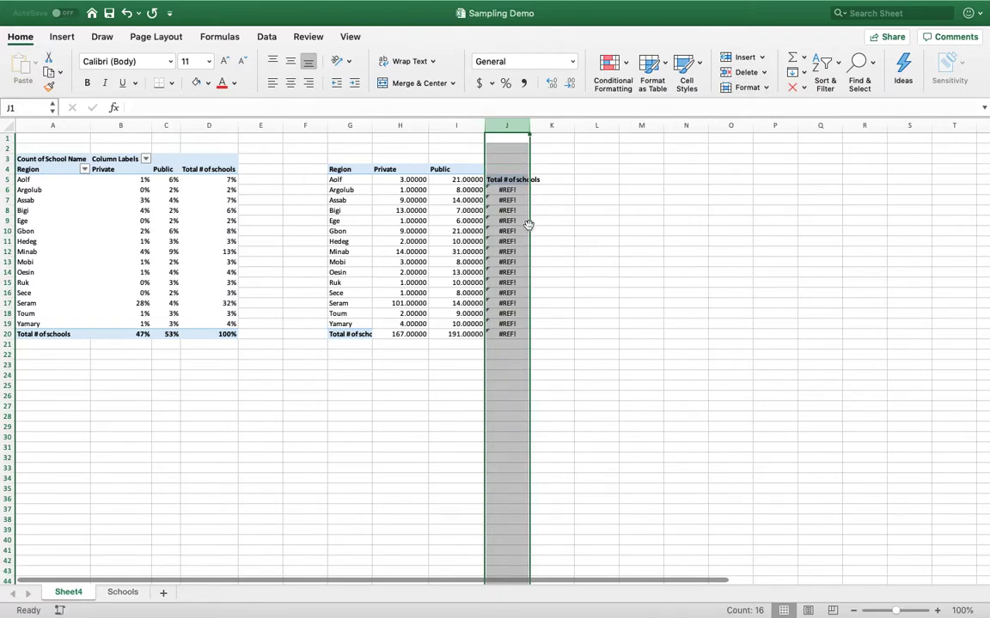
{"action": "key", "text": "super+z"}
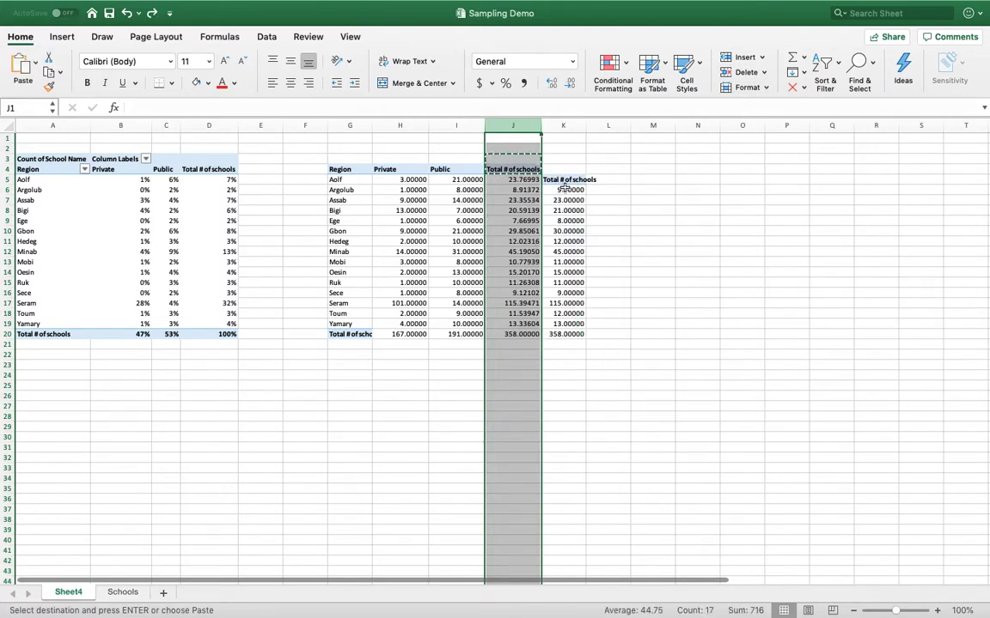
{"action": "left_click", "coordinate": [564, 190]}
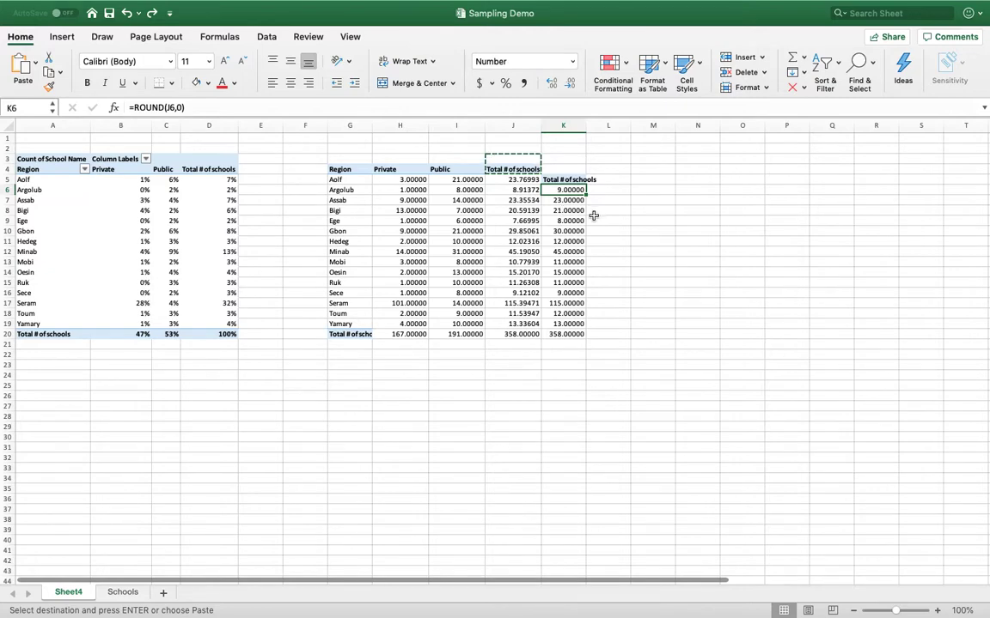
{"action": "key", "text": "super+z"}
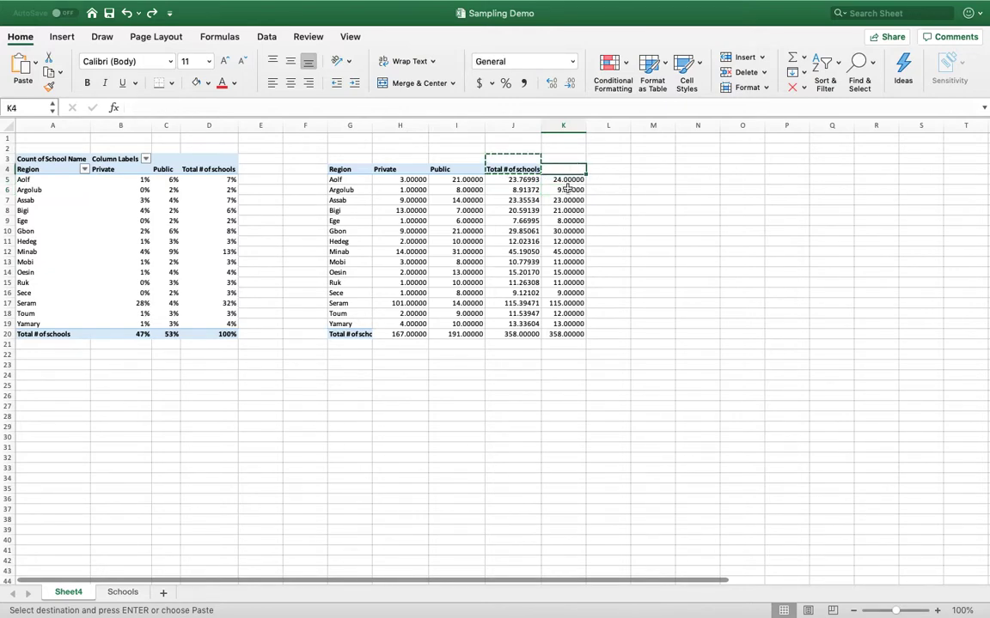
- Replace the ROUND formulas in K5:K20 with their values by copying and pasting the range over itself
{"action": "left_click", "coordinate": [569, 182]}
{"action": "left_click", "coordinate": [570, 335], "text": "shift"}
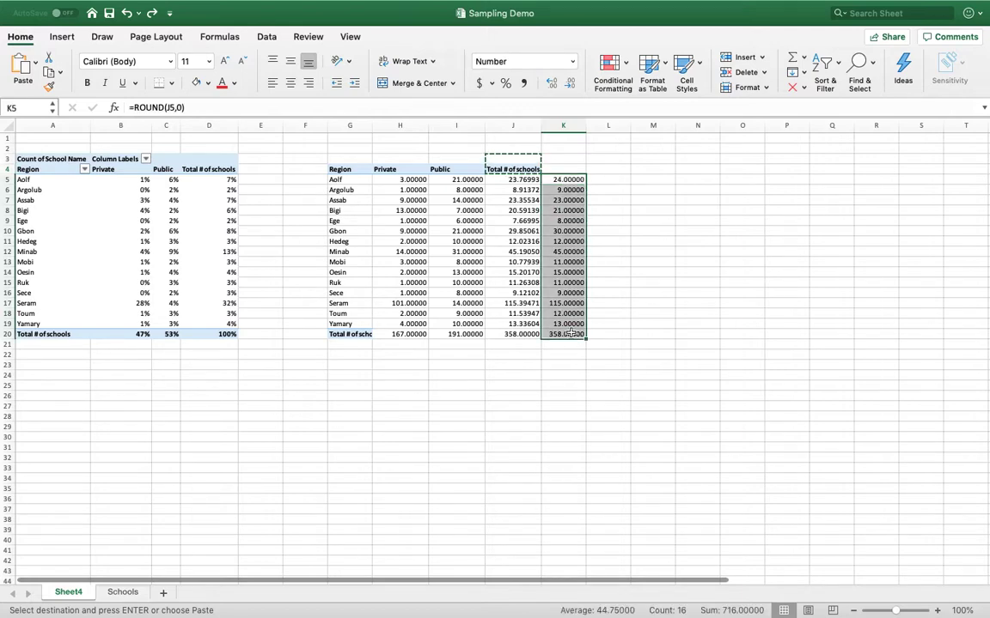
{"action": "key", "text": "super+c"}
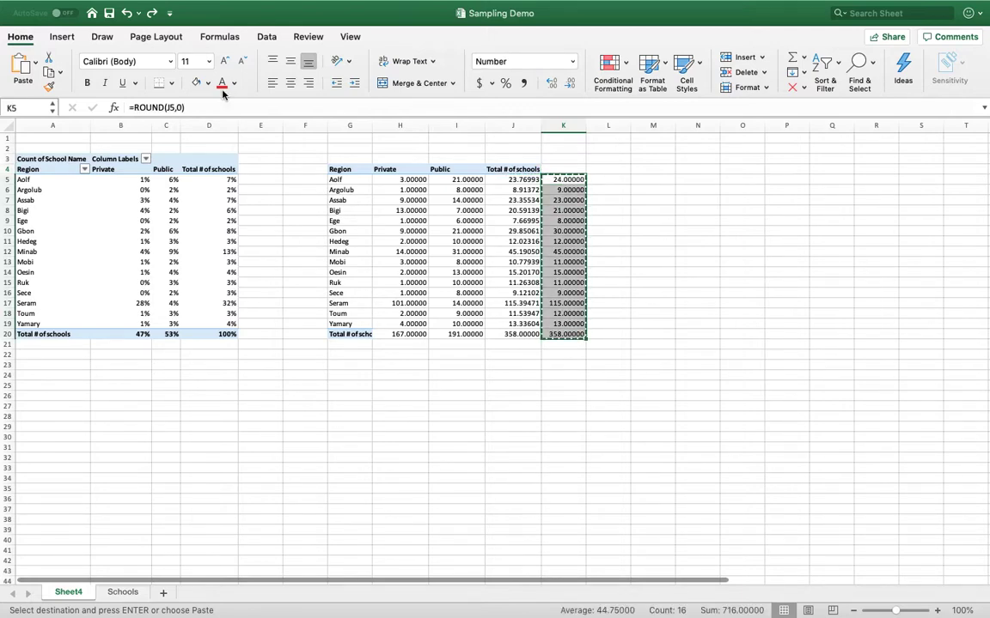
{"action": "left_click", "coordinate": [39, 67]}
{"action": "left_click", "coordinate": [60, 243]}
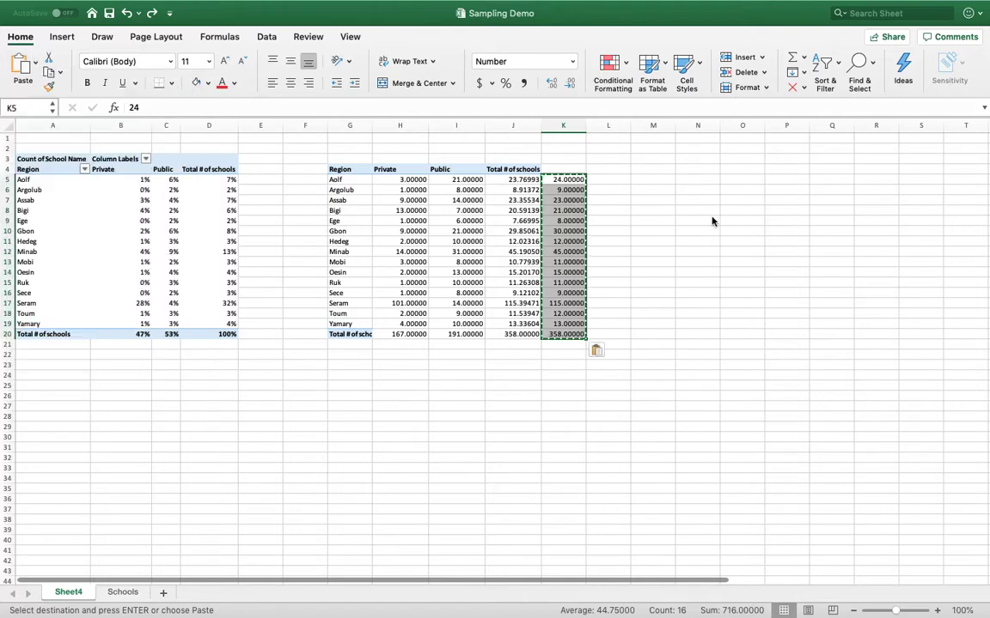
- Copy the Total # of schools heading from J4 to K4
{"action": "left_click", "coordinate": [513, 170]}
{"action": "key", "text": "super+c"}
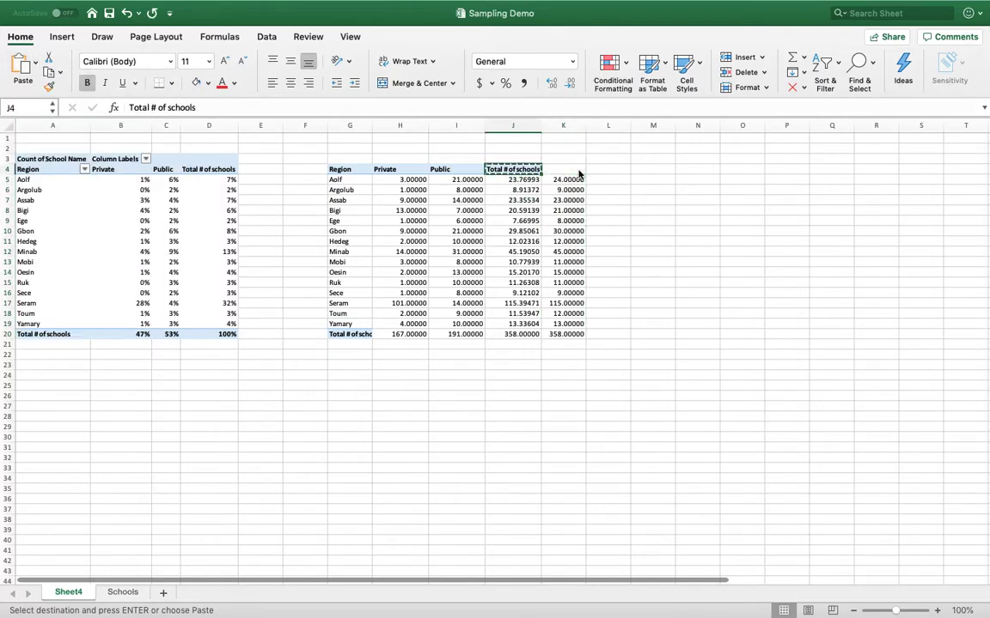
{"action": "left_click", "coordinate": [581, 169]}
{"action": "key", "text": "super+v"}
- Delete the unrounded total column J and fit the width of the rounded total column to its contents
{"action": "left_click", "coordinate": [506, 125]}
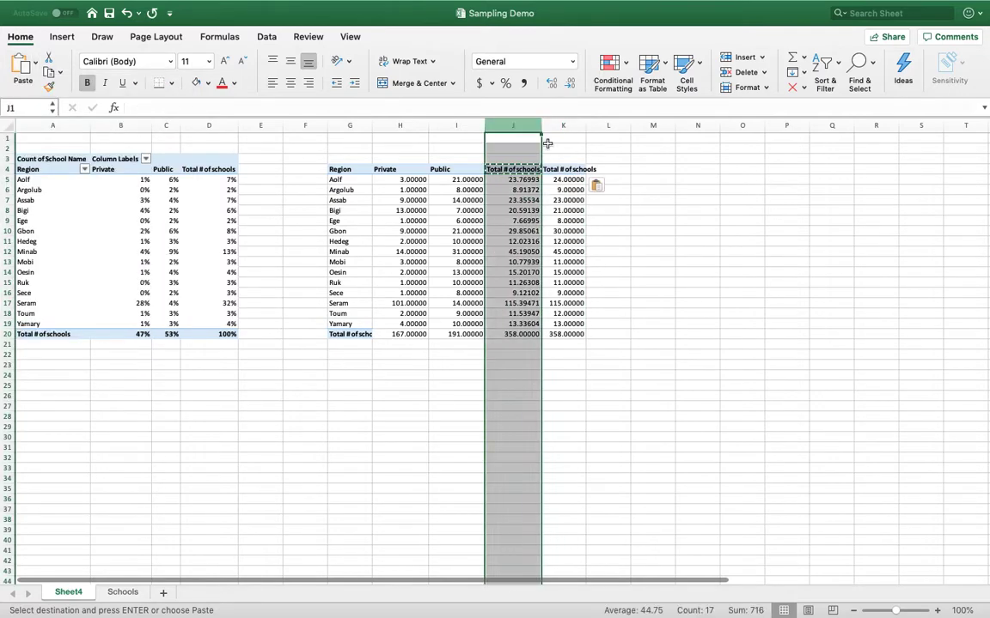
{"action": "left_click", "coordinate": [729, 73]}
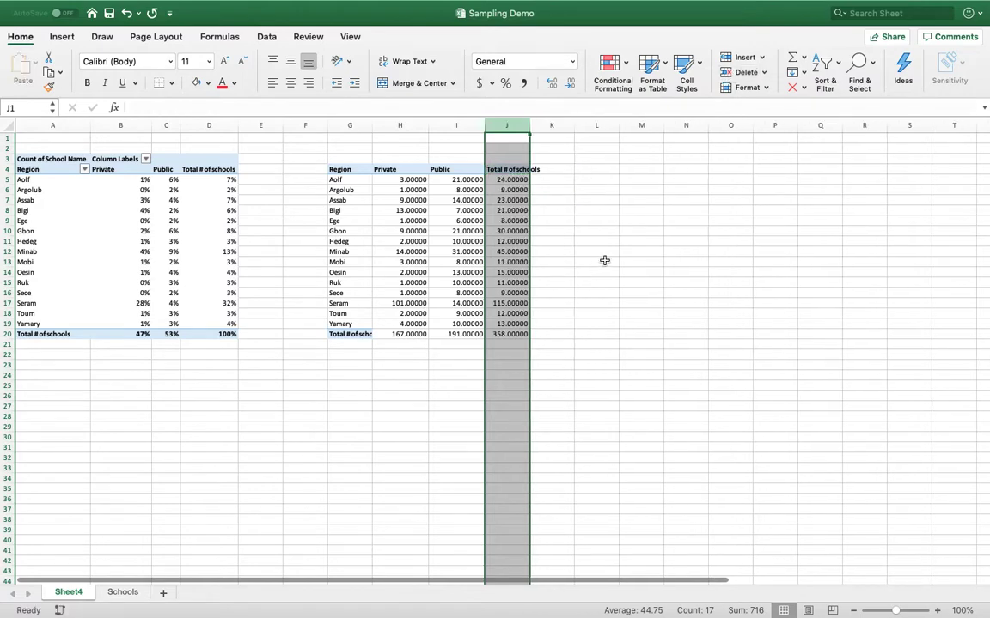
{"action": "left_click", "coordinate": [549, 170]}
{"action": "double_click", "coordinate": [530, 125]}
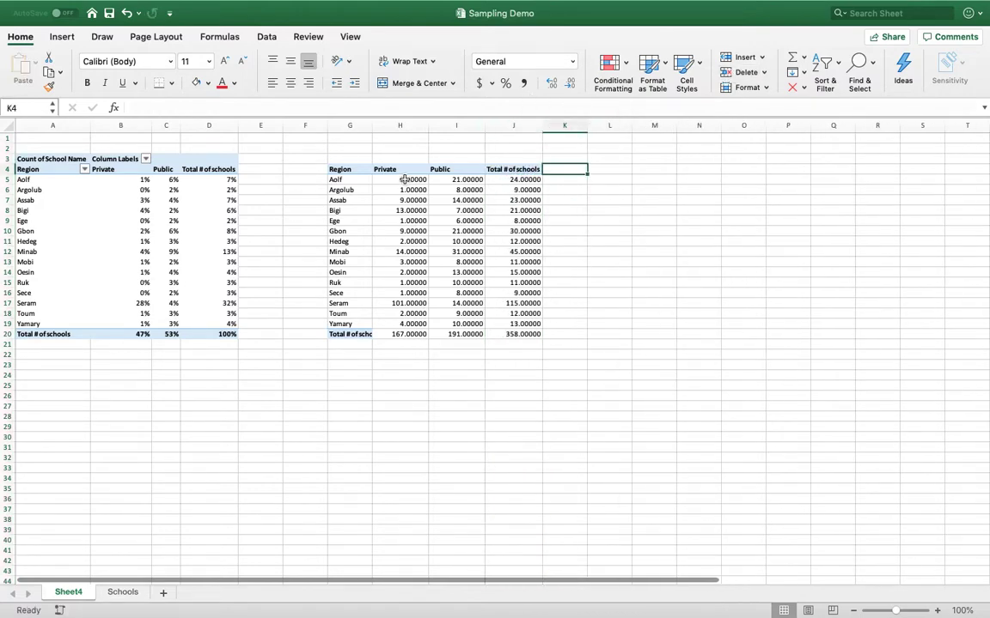
- Format the allocation values in H5:J20 to show no decimal places
{"action": "left_click_drag", "start_coordinate": [402, 180], "coordinate": [515, 334]}
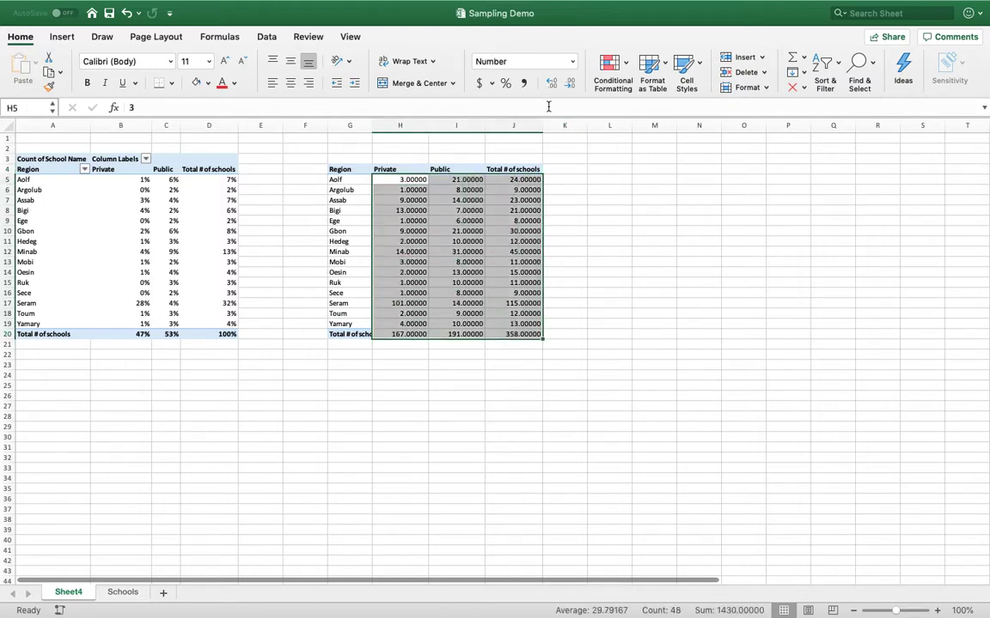
{"action": "left_click", "coordinate": [569, 83]}
{"action": "left_click", "coordinate": [569, 83]}
{"action": "left_click", "coordinate": [568, 83]}
{"action": "left_click", "coordinate": [568, 84]}
{"action": "left_click", "coordinate": [569, 83]}
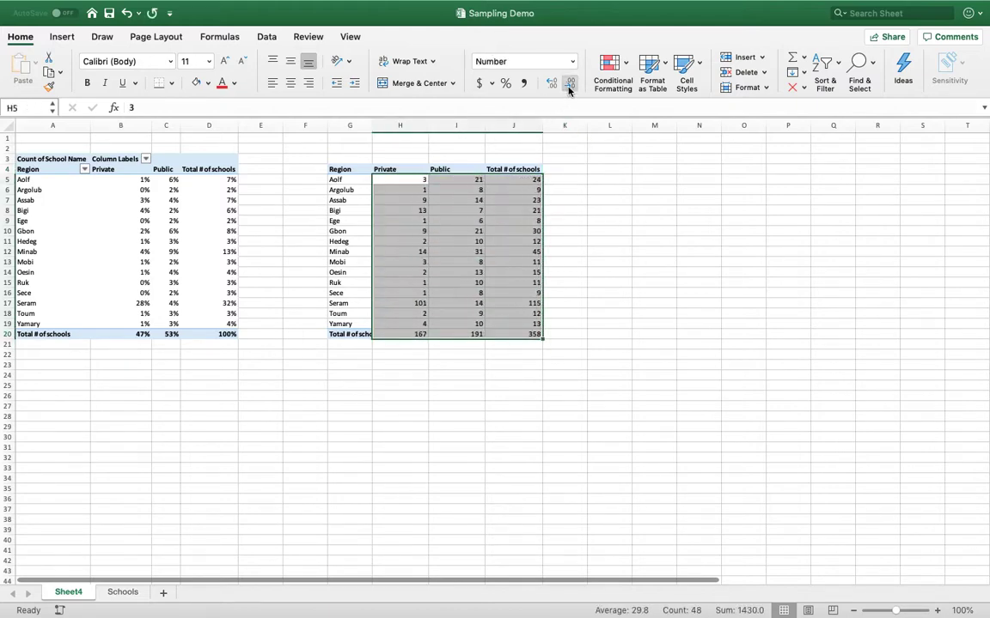
{"action": "left_click", "coordinate": [419, 242]}
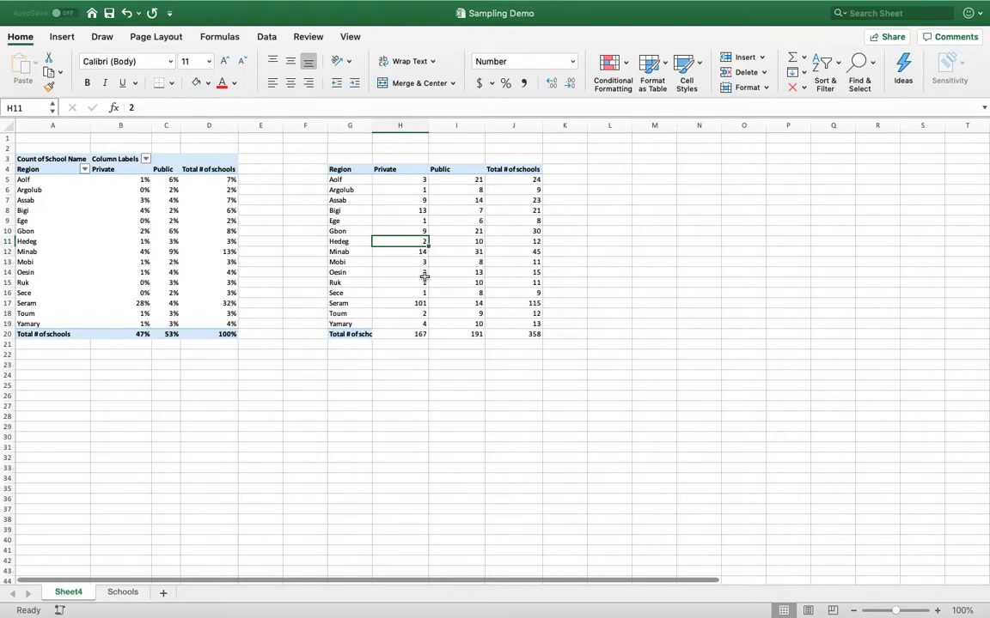
- Switch to the Schools sheet and select the empty header cell D1 beside School Name
{"action": "left_click", "coordinate": [125, 593]}
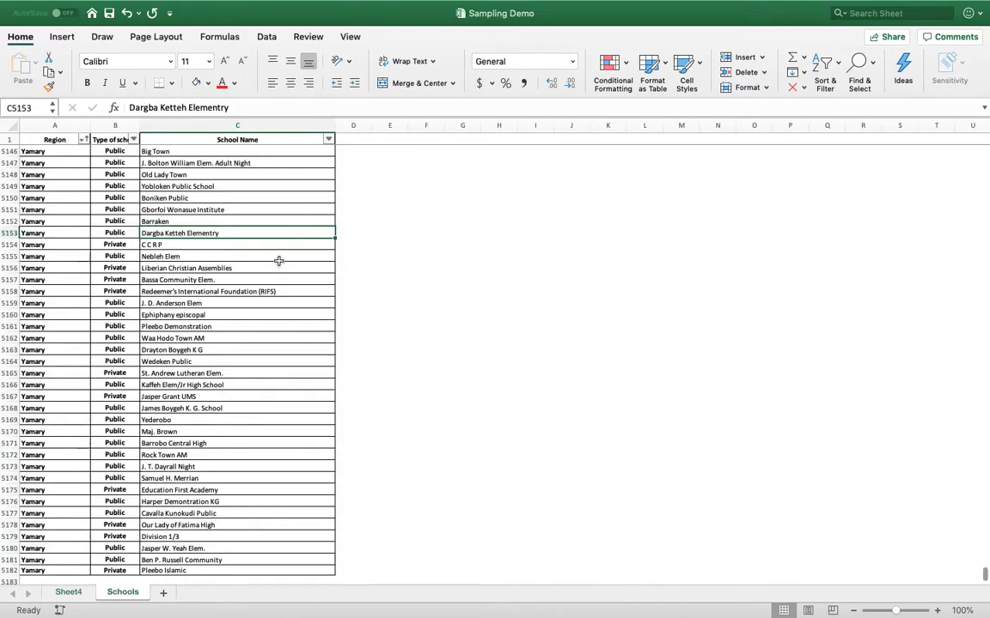
{"action": "scroll", "coordinate": [294, 235], "scroll_direction": "up", "scroll_amount": 6}
{"action": "key", "text": "super+Up"}
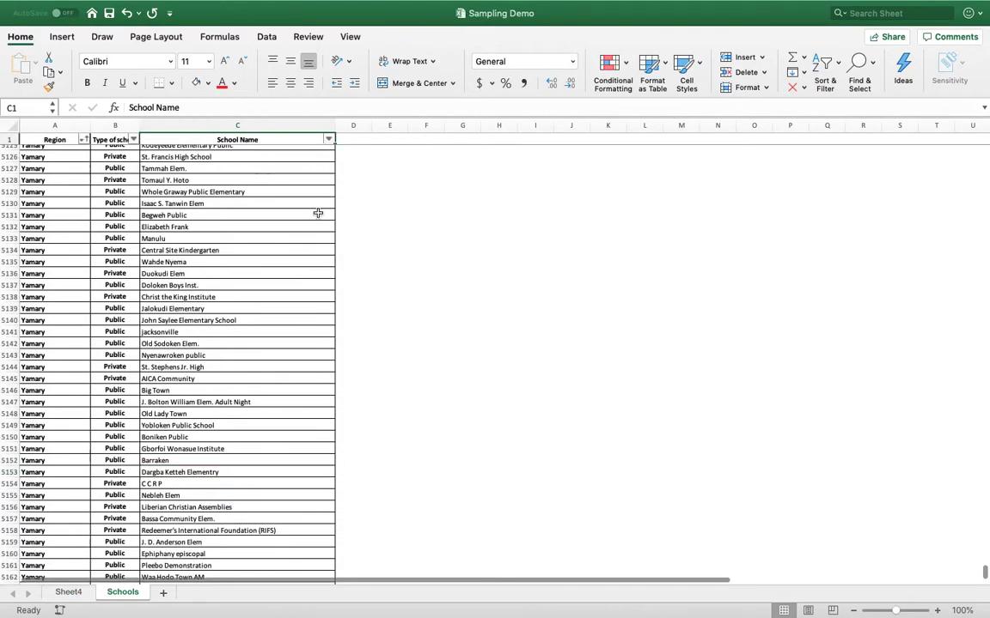
{"action": "key", "text": "Right"}
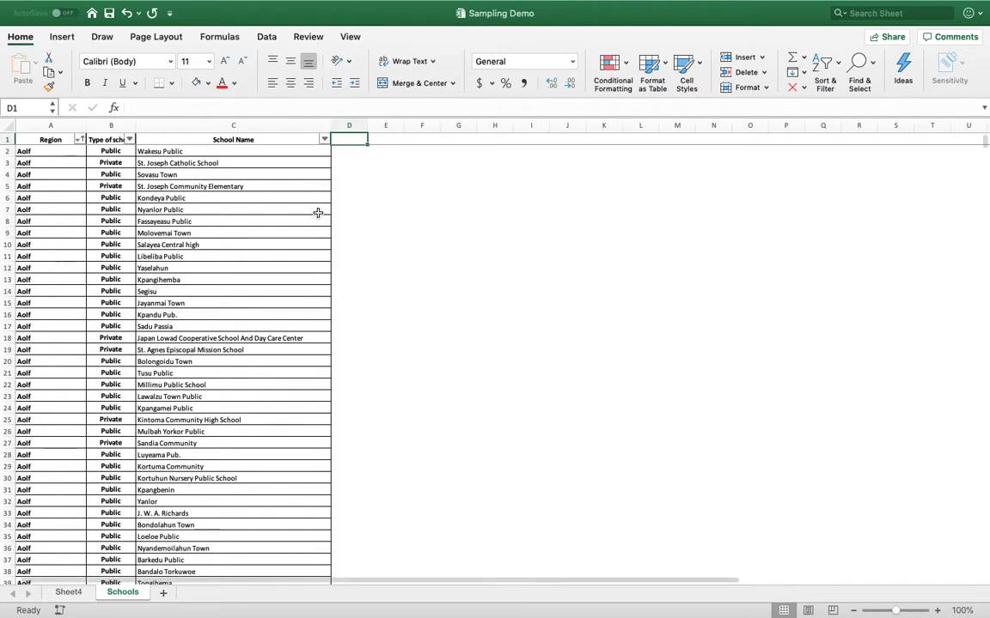
{"action": "type", "text": "Samp"}
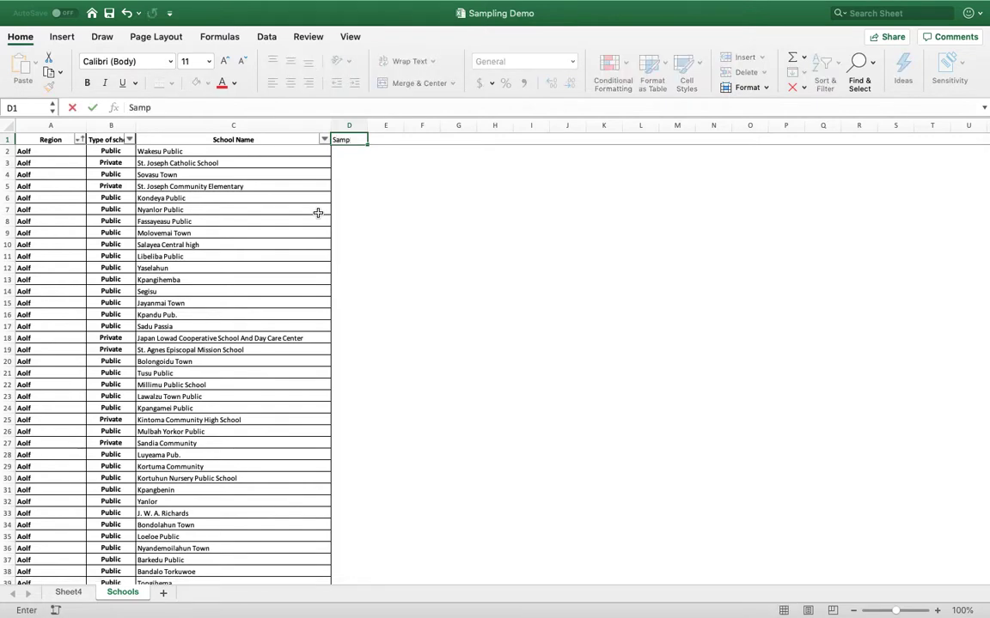
{"action": "key", "text": "BackSpace"}
{"action": "key", "text": "BackSpace"}
{"action": "key", "text": "BackSpace"}
{"action": "key", "text": "BackSpace"}
{"action": "key", "text": "BackSpace"}
{"action": "key", "text": "BackSpace"}
{"action": "key", "text": "Escape"}
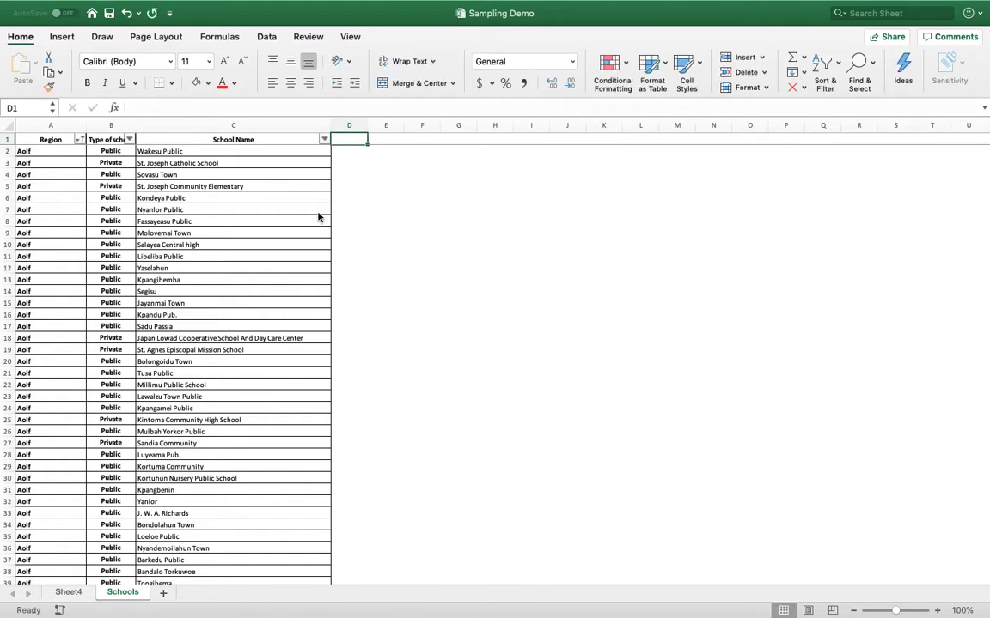
- Enter the heading Random in cell D1 of the Schools sheet
{"action": "type", "text": "Random"}
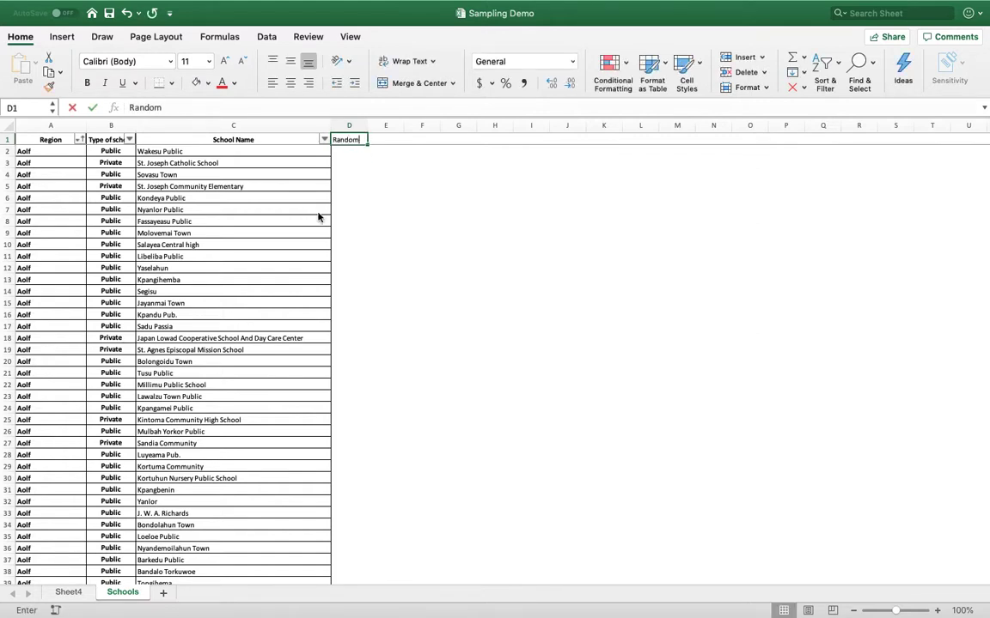
{"action": "key", "text": "Return"}
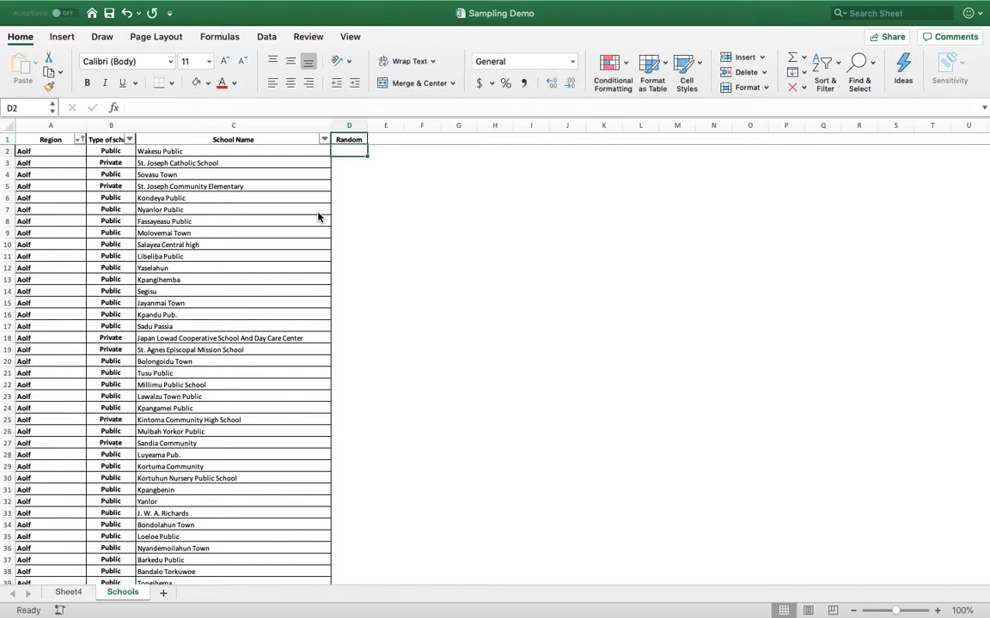
{"action": "type", "text": "=Rand"}
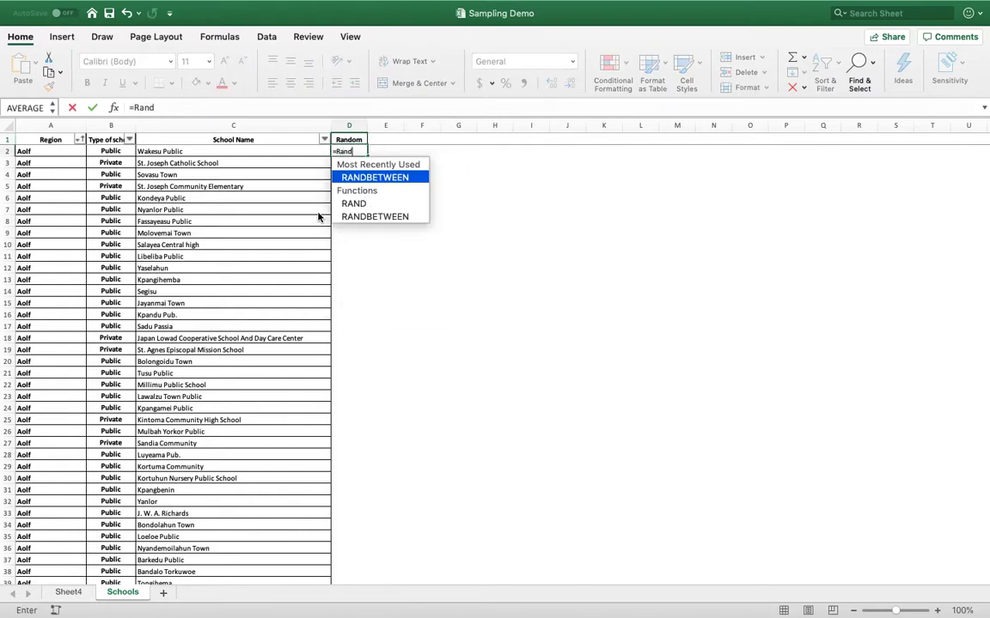
{"action": "key", "text": "Down"}
{"action": "key", "text": "Return"}
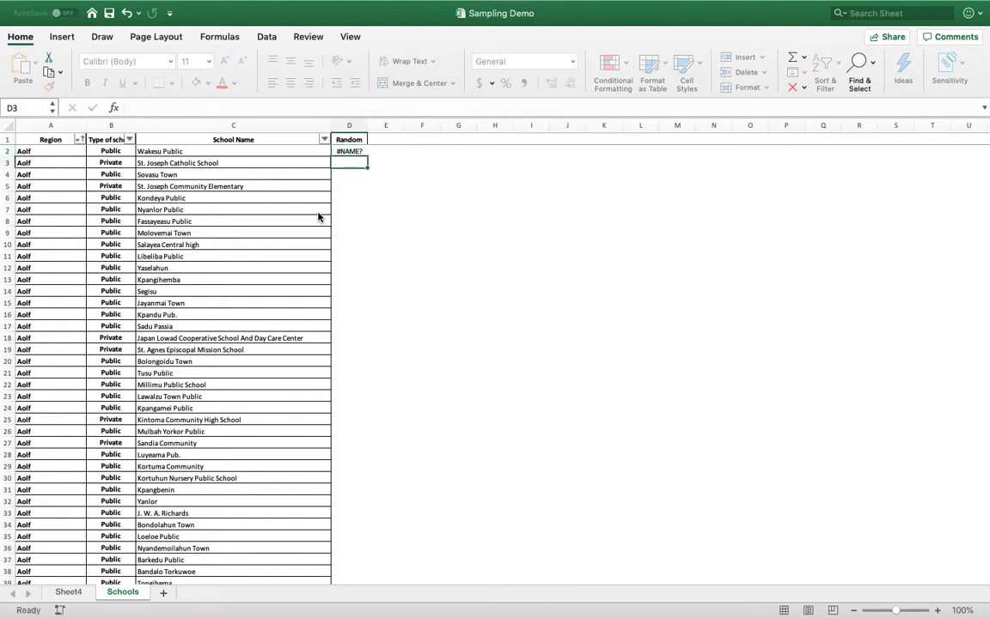
- Enter the formula =RAND() in D2 to generate a random number for the first school
{"action": "key", "text": "Up"}
{"action": "type", "text": "=ro"}
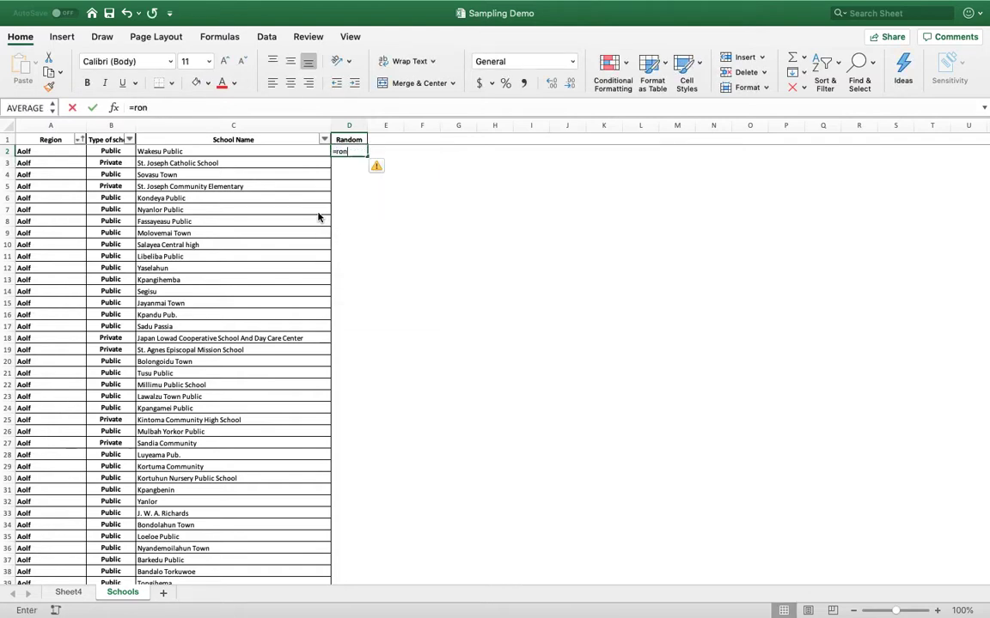
{"action": "key", "text": "BackSpace"}
{"action": "type", "text": "and"}
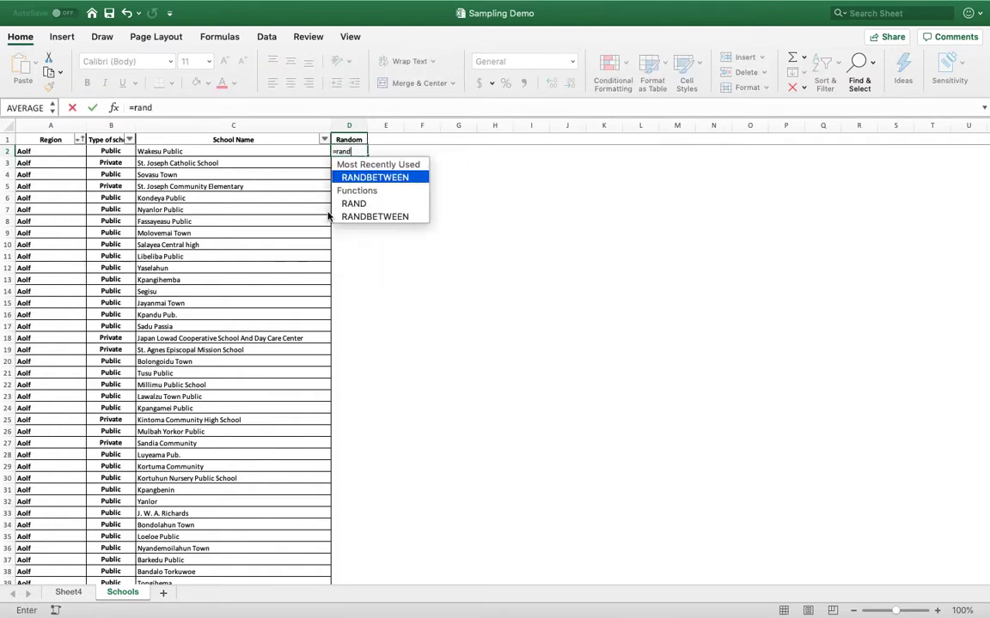
{"action": "double_click", "coordinate": [380, 208]}
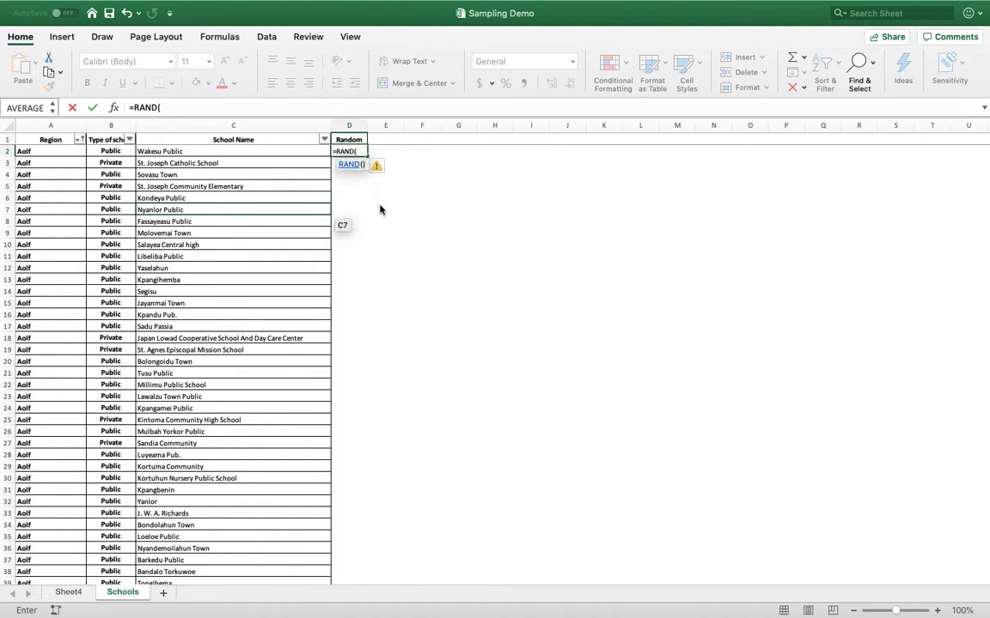
{"action": "key", "text": "Return"}
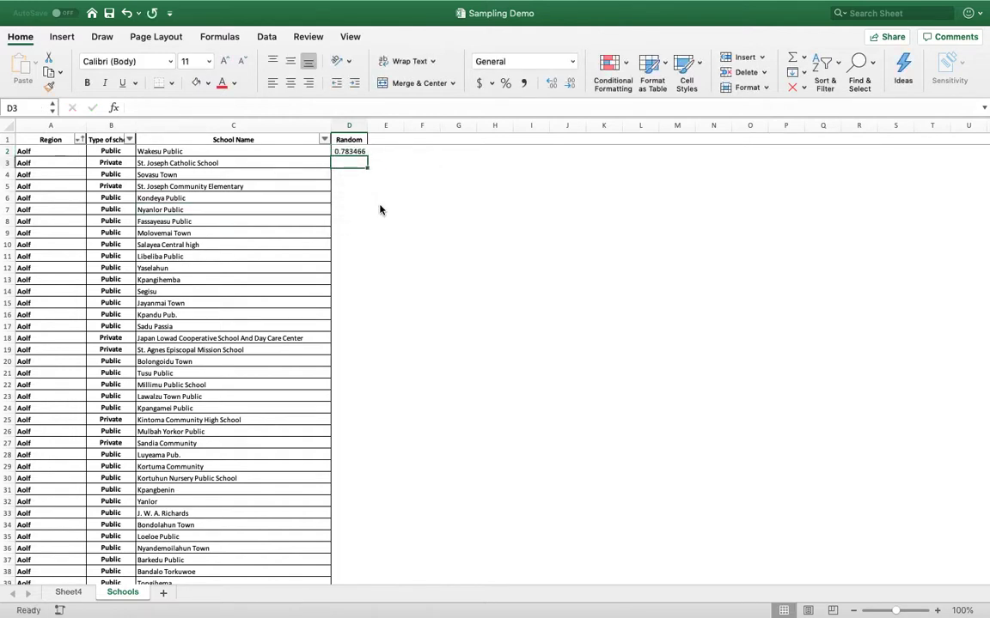
- Fill the =RAND() formula from D2 down the Random column for every school in the list
{"action": "key", "text": "Up"}
{"action": "double_click", "coordinate": [371, 159]}
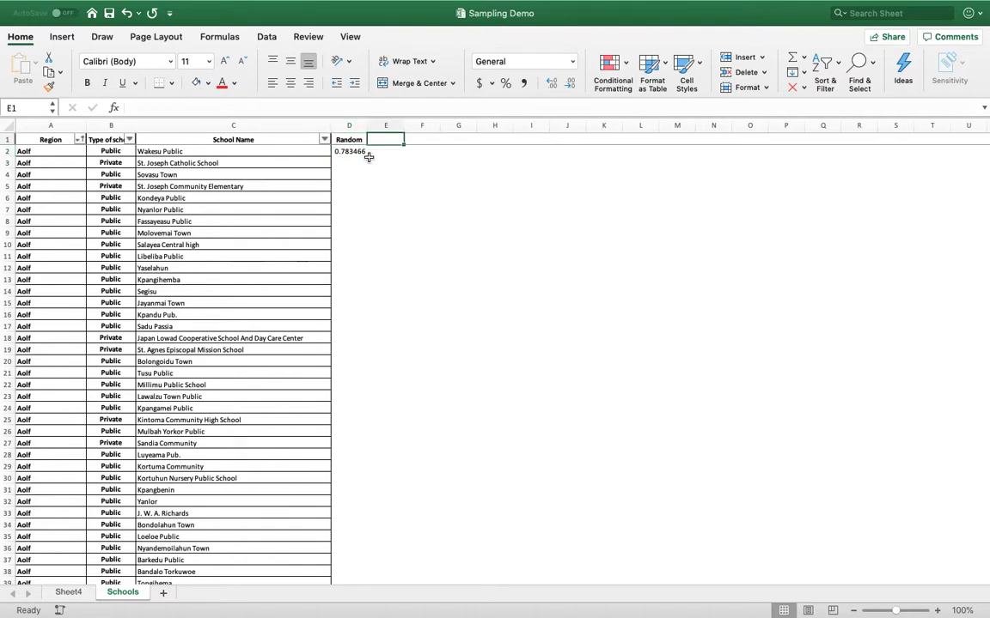
{"action": "left_click", "coordinate": [343, 151]}
{"action": "double_click", "coordinate": [366, 157]}
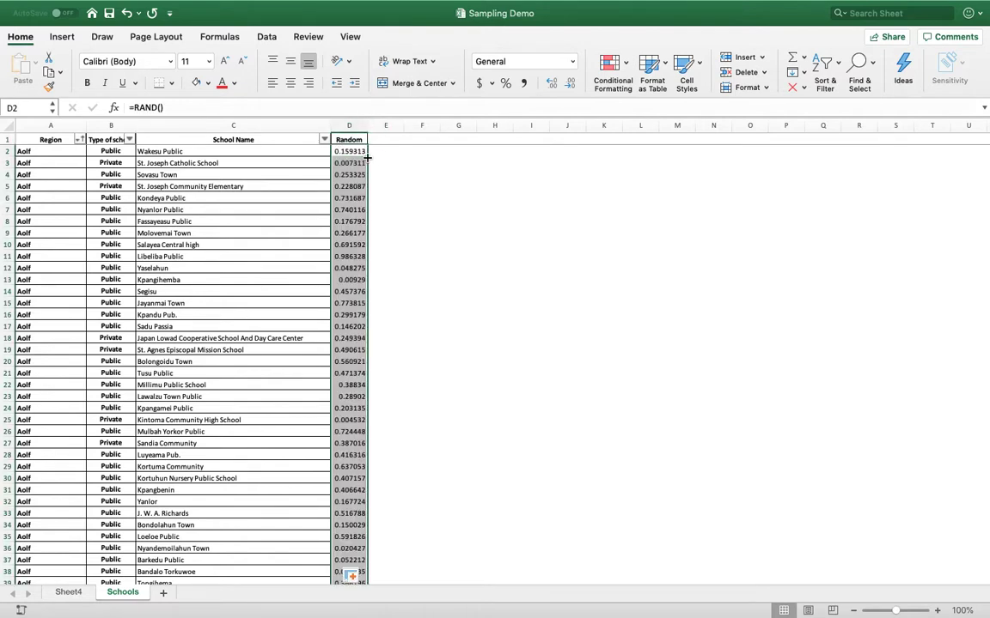
- Replace the RAND formulas in the Random column with their fixed values by copying and pasting as values
{"action": "key", "text": "super+c"}
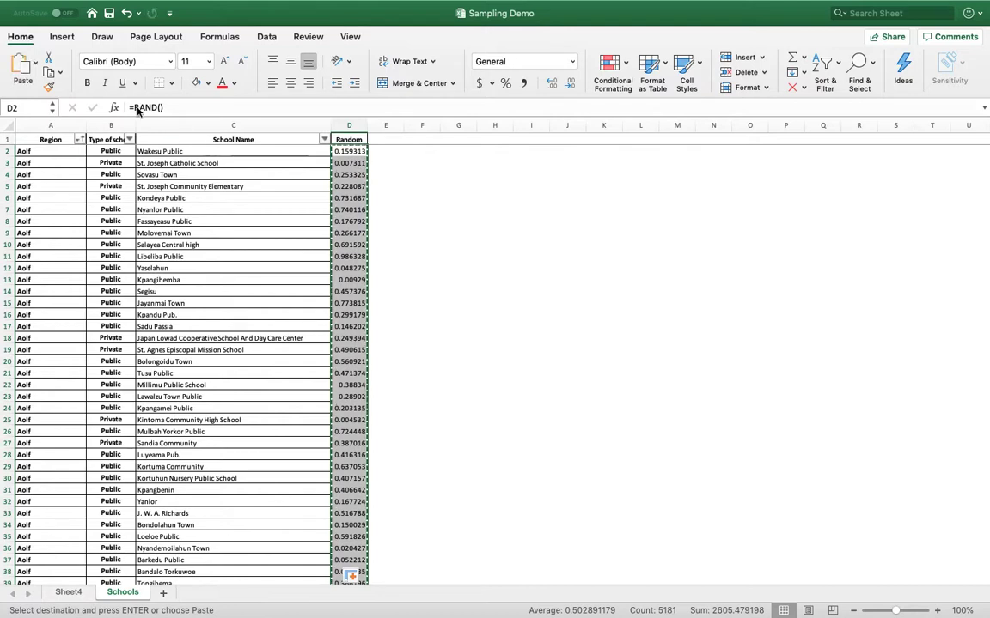
{"action": "left_click", "coordinate": [37, 61]}
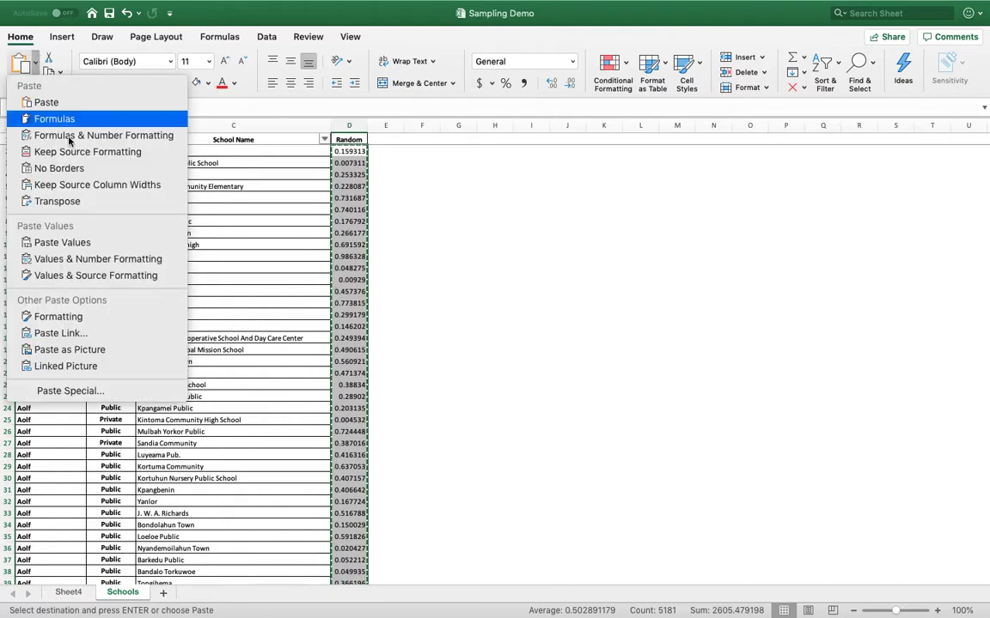
{"action": "left_click", "coordinate": [62, 242]}
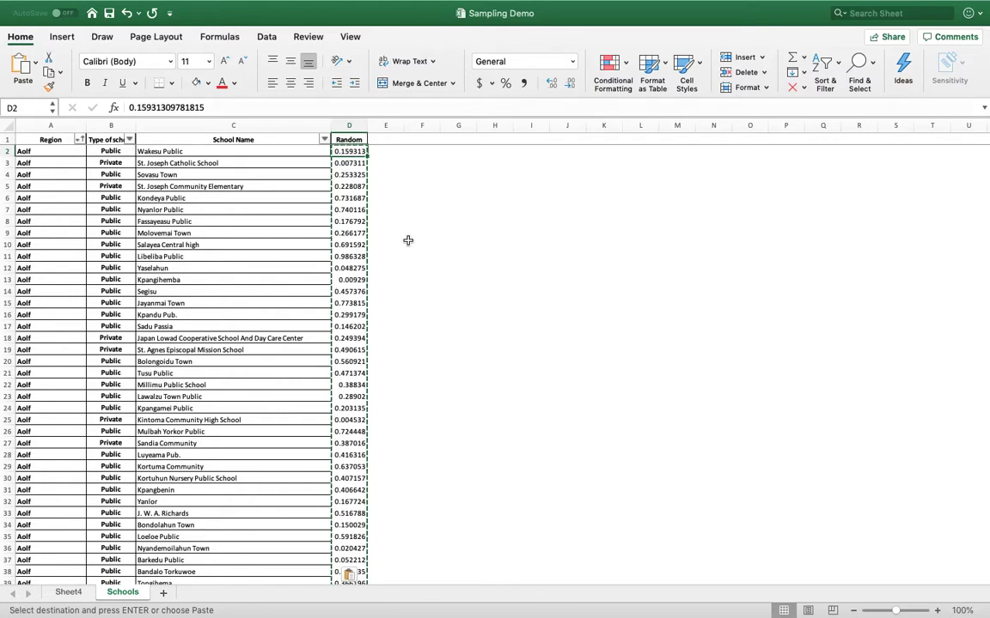
- Remove the header filter and reapply it so that it also covers the Random column
{"action": "left_click", "coordinate": [348, 141]}
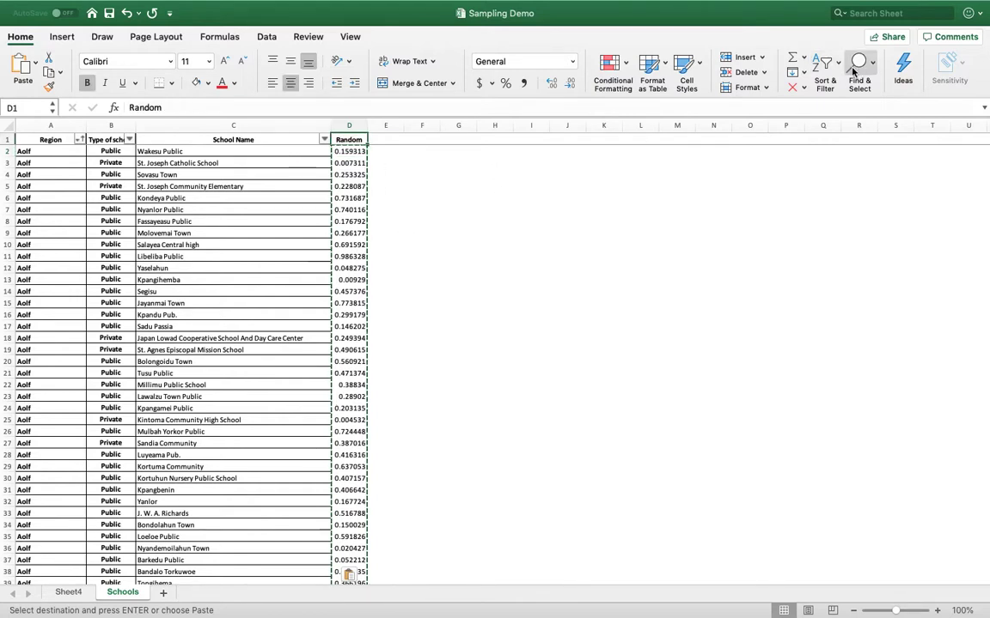
{"action": "left_click", "coordinate": [824, 64]}
{"action": "left_click", "coordinate": [850, 146]}
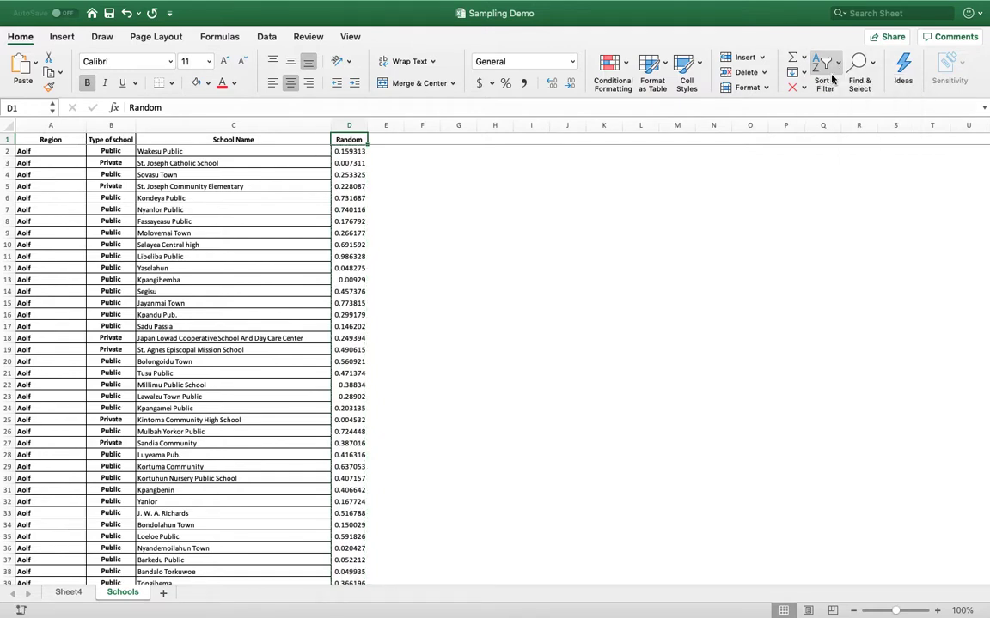
{"action": "left_click", "coordinate": [824, 64]}
{"action": "left_click", "coordinate": [847, 145]}
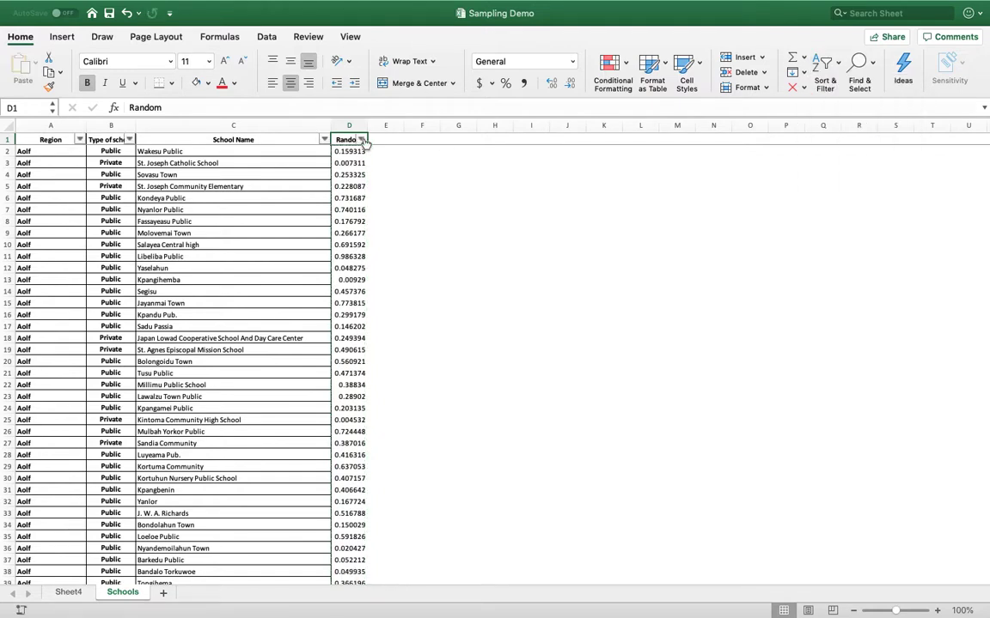
- Sort the school list by the Random column in ascending order
{"action": "left_click", "coordinate": [361, 139]}
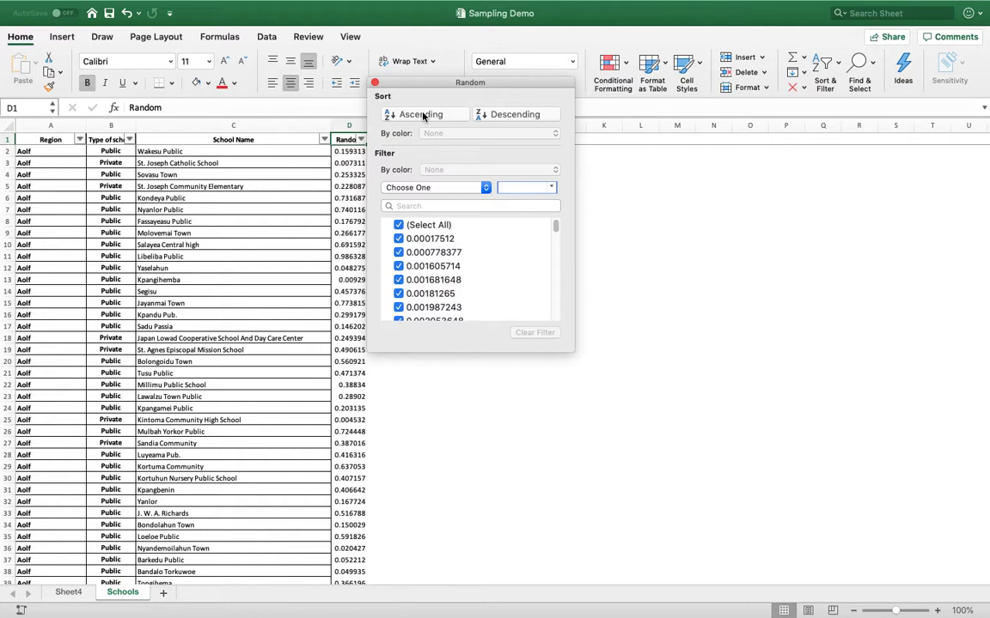
{"action": "left_click", "coordinate": [422, 115]}
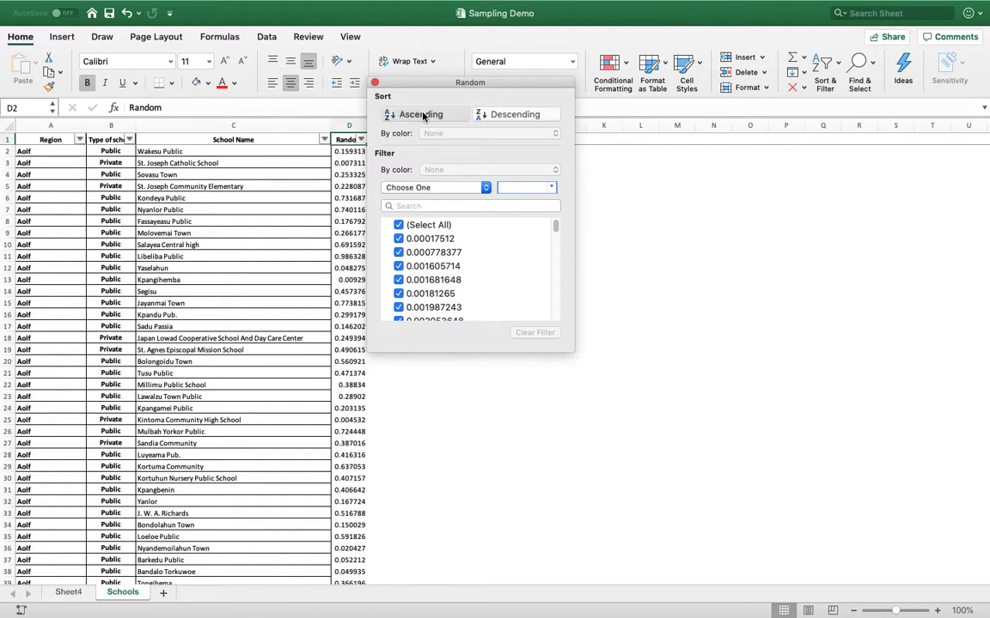
{"action": "left_click", "coordinate": [336, 158]}
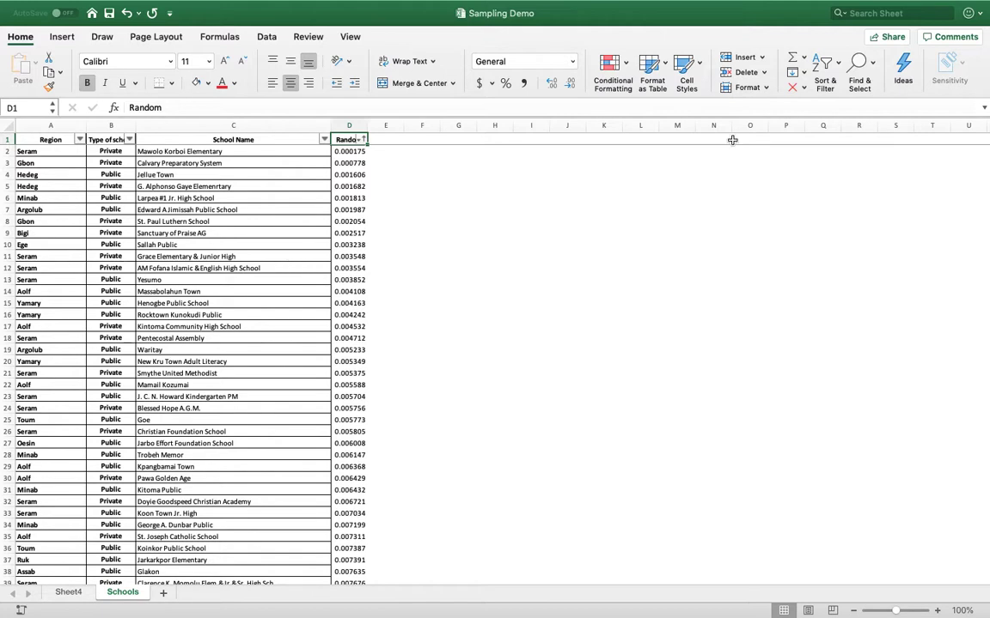
- Apply a custom sort to the school list by Region A to Z, then Type of school A to Z, then Random
{"action": "left_click", "coordinate": [825, 65]}
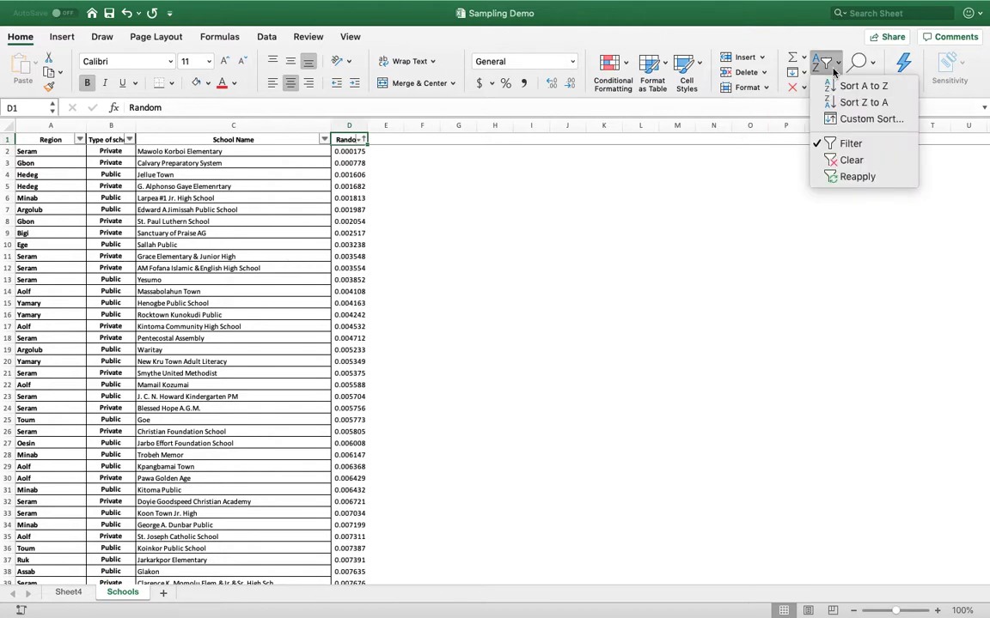
{"action": "left_click", "coordinate": [866, 120]}
{"action": "left_click_drag", "start_coordinate": [494, 8], "coordinate": [704, 102]}
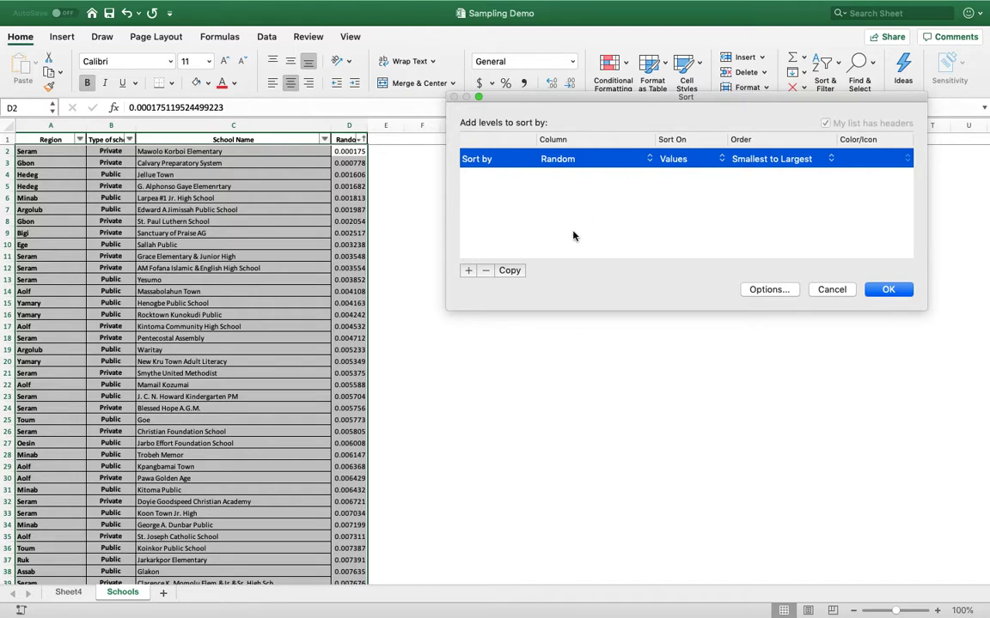
{"action": "left_click", "coordinate": [593, 161]}
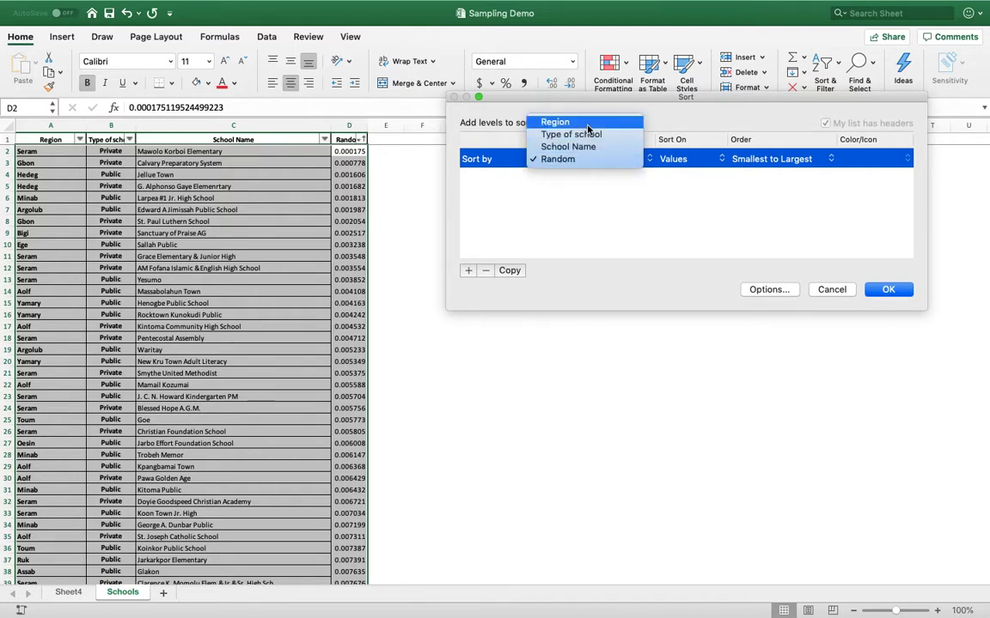
{"action": "left_click", "coordinate": [576, 122]}
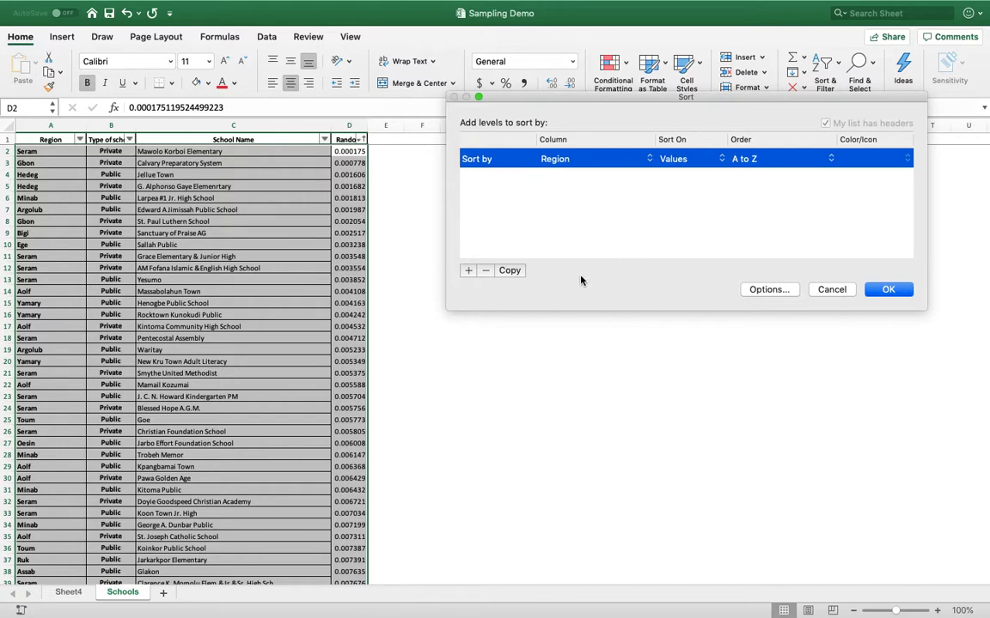
{"action": "left_click", "coordinate": [468, 270]}
{"action": "left_click", "coordinate": [651, 178]}
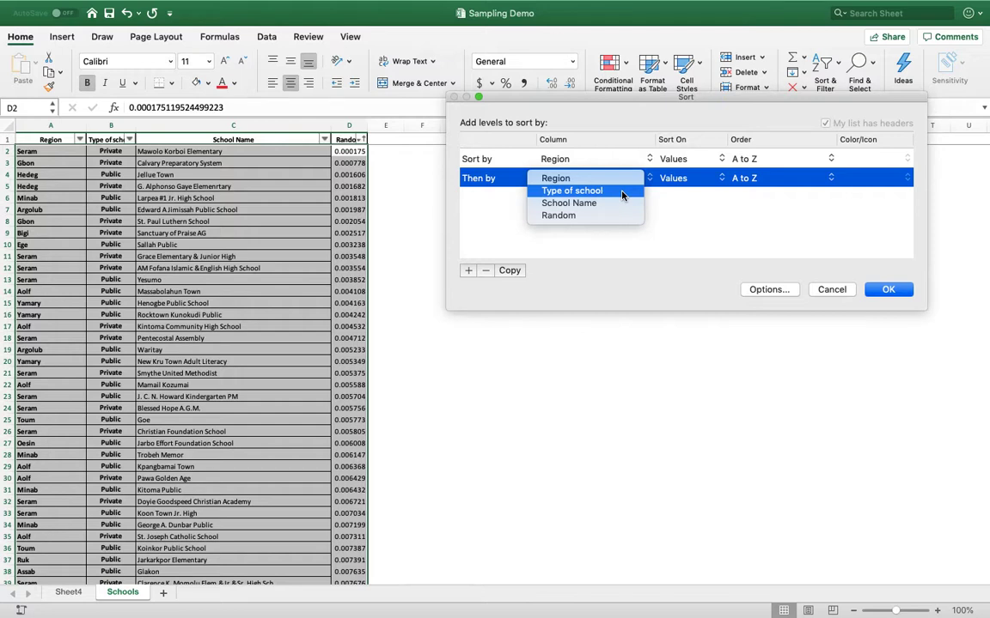
{"action": "left_click", "coordinate": [622, 193]}
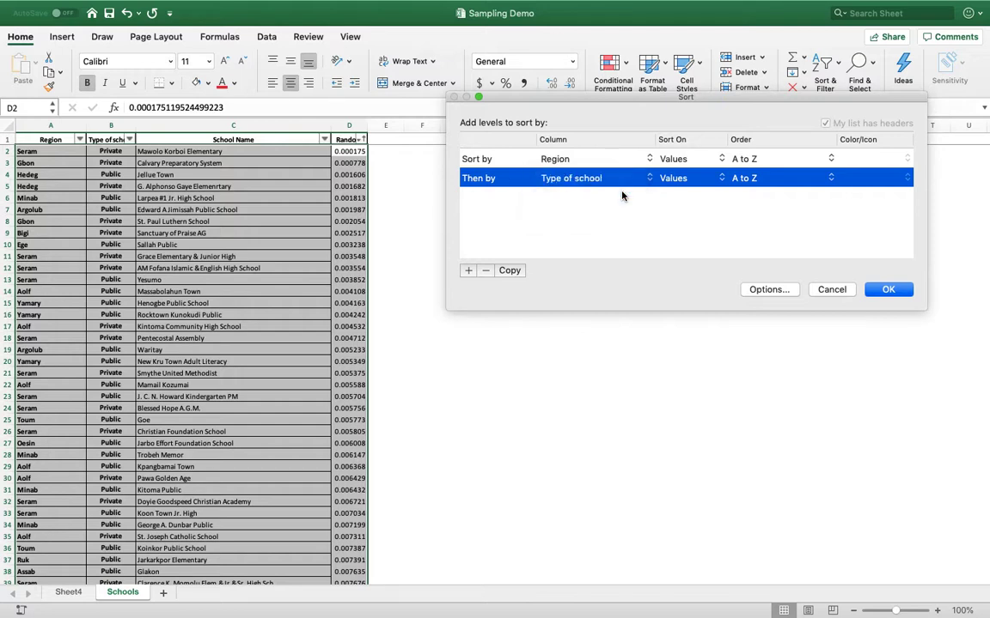
{"action": "left_click", "coordinate": [468, 270]}
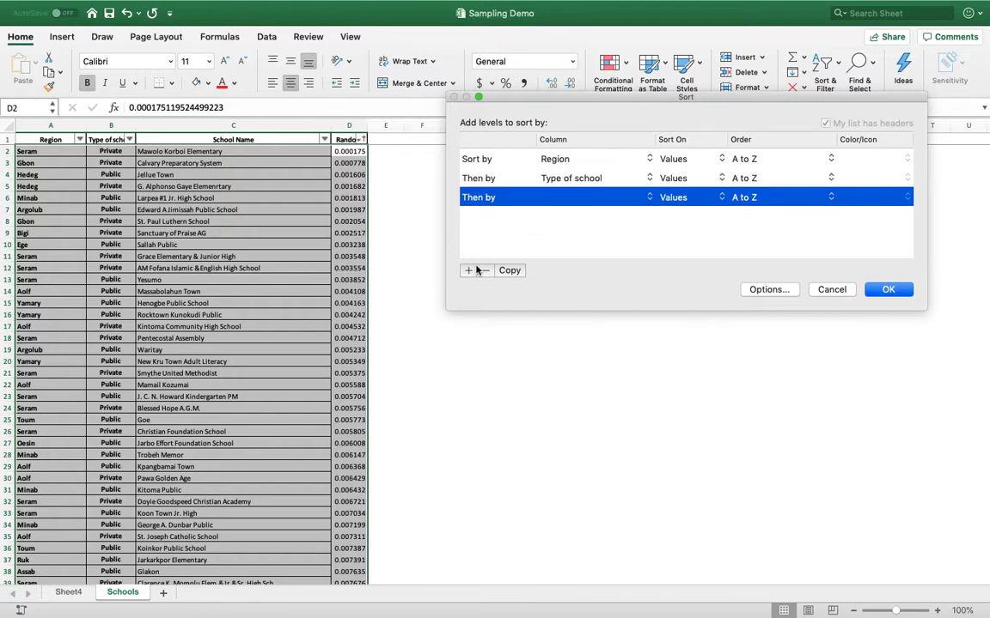
{"action": "left_click", "coordinate": [579, 203]}
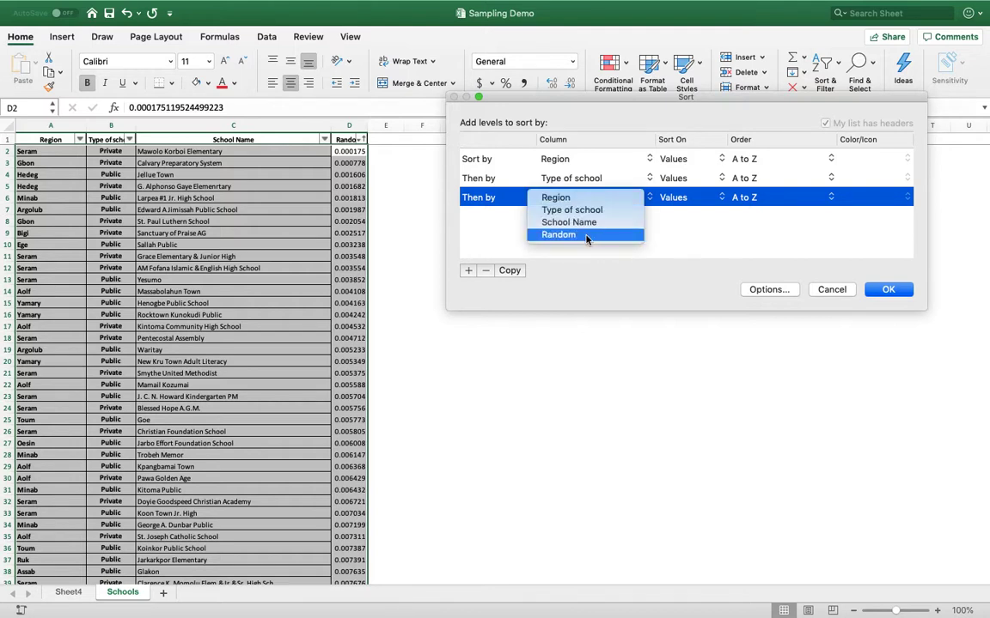
{"action": "left_click", "coordinate": [586, 236]}
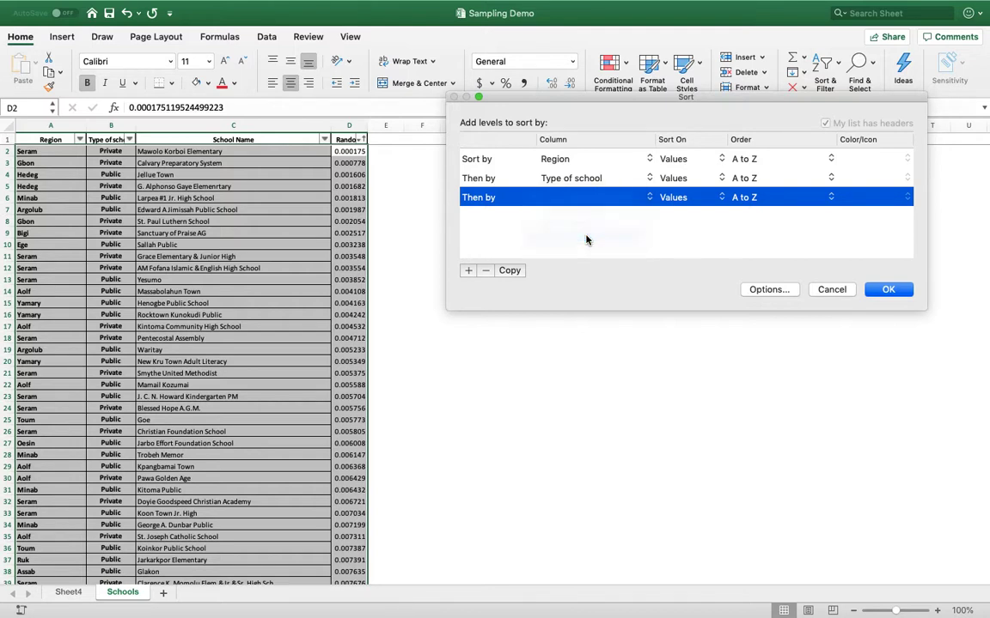
{"action": "left_click", "coordinate": [888, 290]}
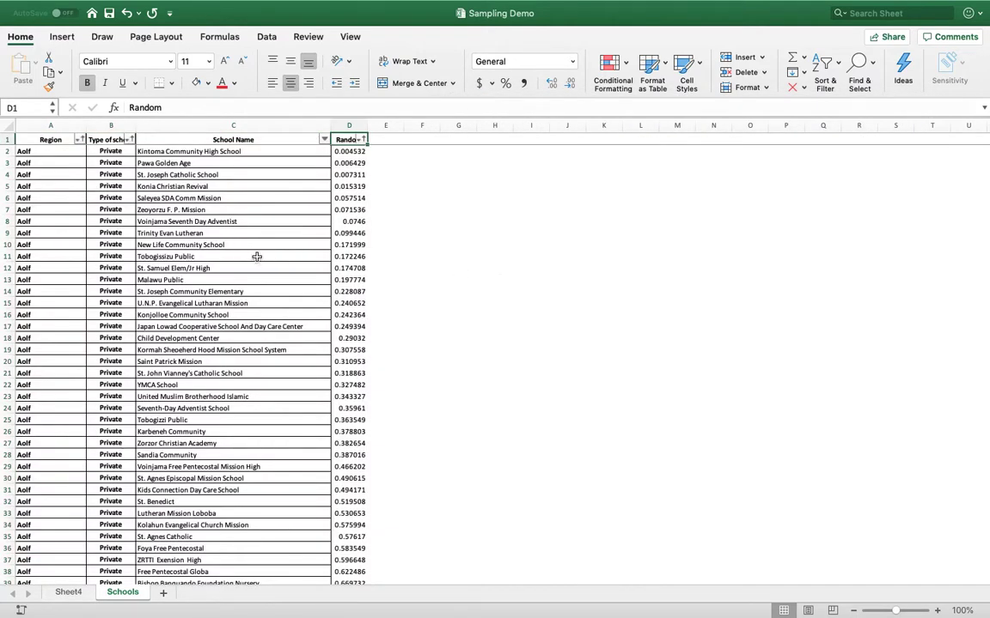
- Examine how the sorted list groups schools by region and school type and orders the random numbers within each group
{"action": "key", "text": "Left"}
{"action": "key", "text": "Left"}
{"action": "key", "text": "Left"}
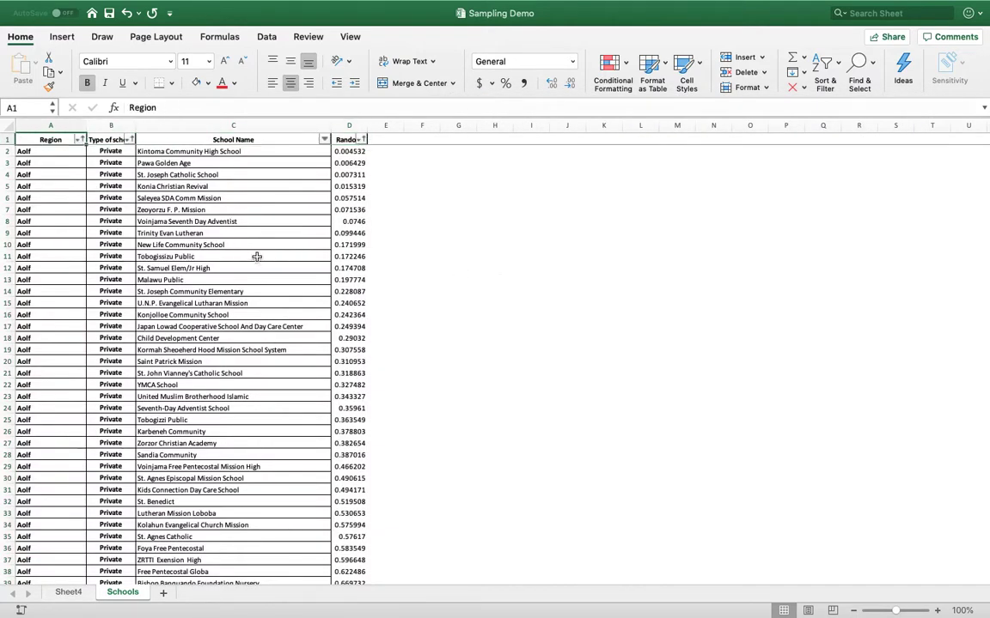
{"action": "key", "text": "Down"}
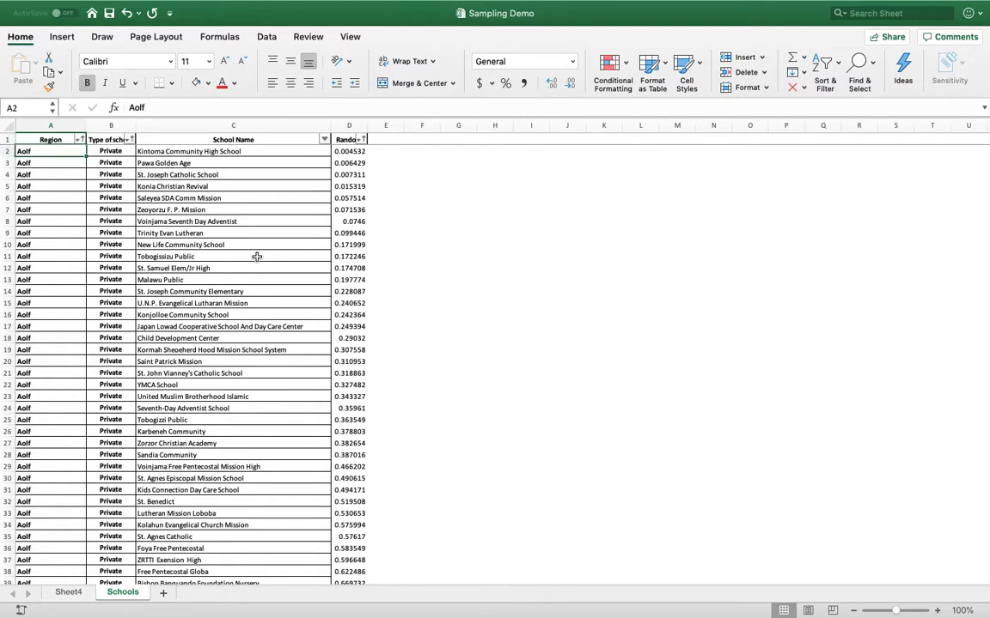
{"action": "key", "text": "Right"}
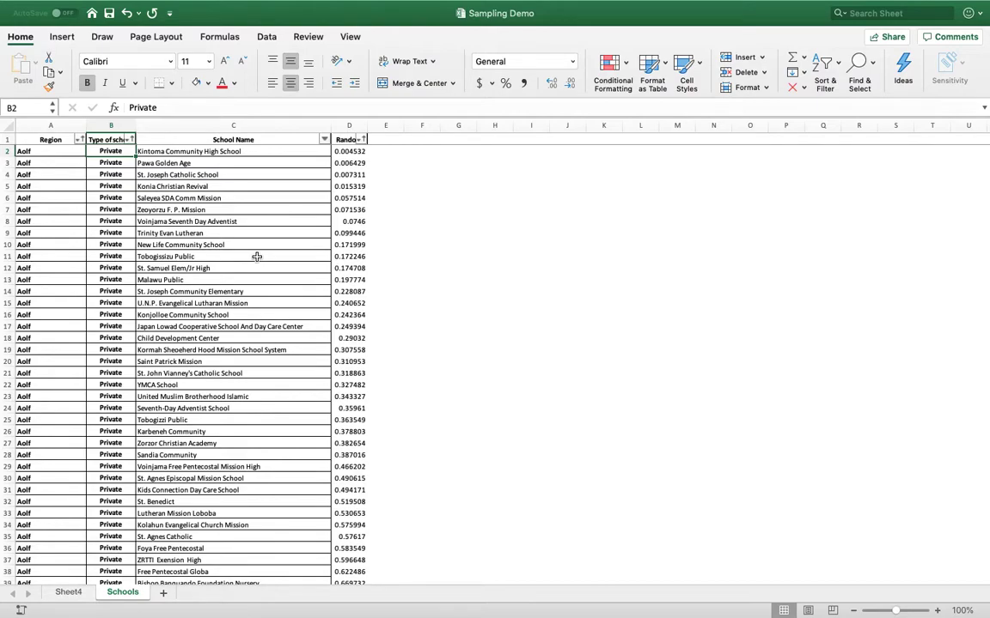
{"action": "scroll", "coordinate": [236, 260], "scroll_direction": "down", "scroll_amount": 6}
{"action": "scroll", "coordinate": [233, 262], "scroll_direction": "down", "scroll_amount": 12}
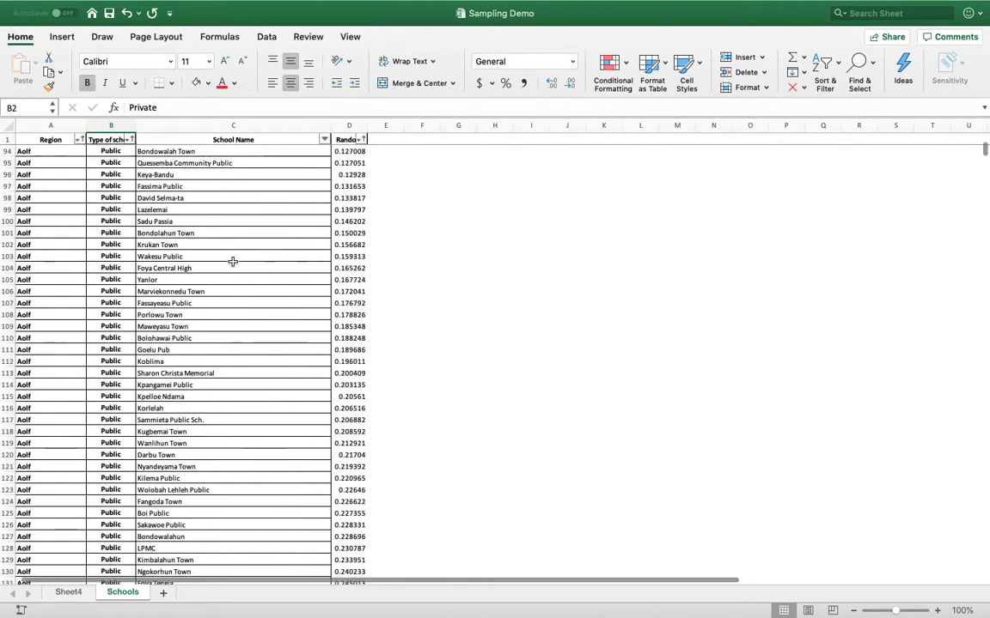
{"action": "scroll", "coordinate": [232, 261], "scroll_direction": "up", "scroll_amount": 10}
{"action": "scroll", "coordinate": [104, 253], "scroll_direction": "up", "scroll_amount": 1}
{"action": "scroll", "coordinate": [103, 251], "scroll_direction": "up", "scroll_amount": 19}
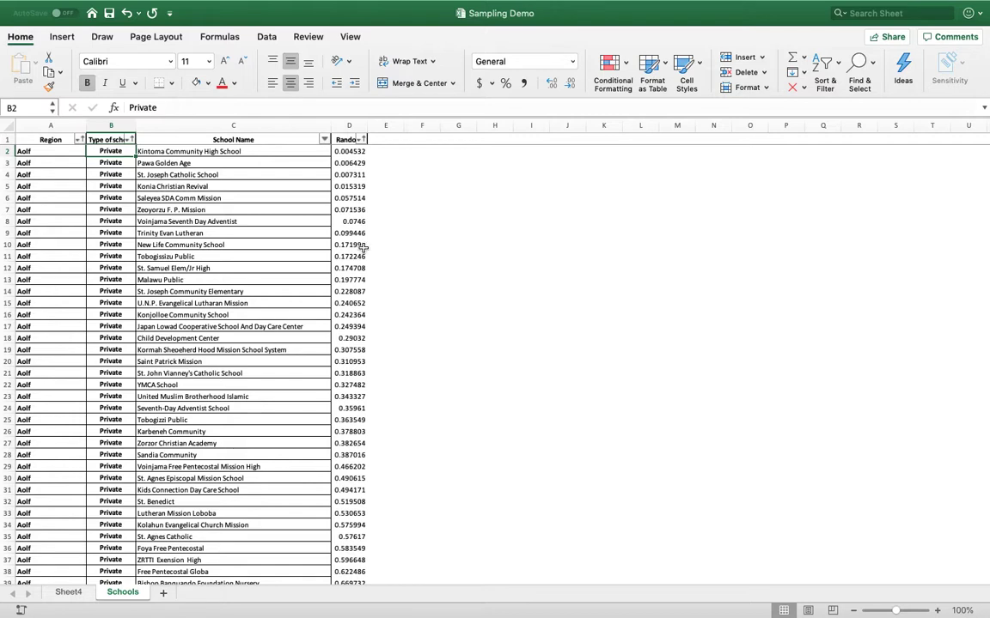
- Check the private and public sample allocations for the Aolf region on Sheet4
{"action": "left_click", "coordinate": [69, 593]}
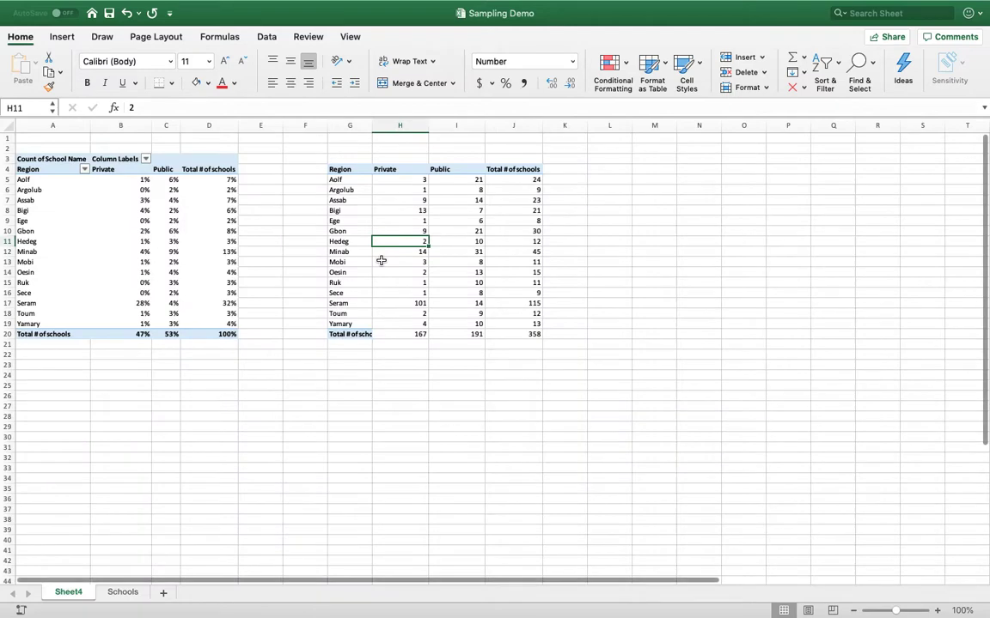
{"action": "left_click", "coordinate": [392, 182]}
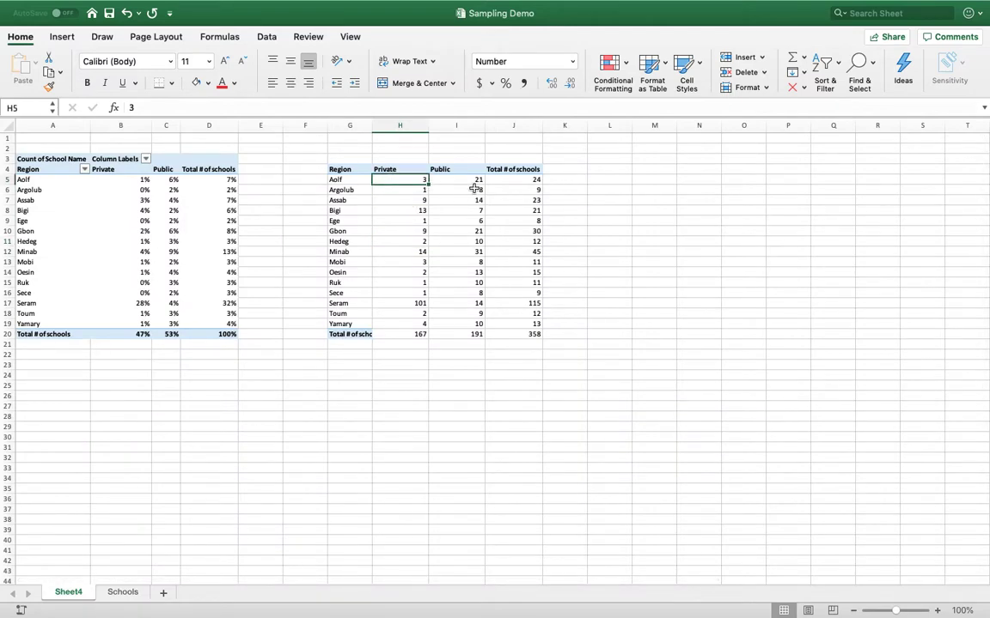
{"action": "left_click", "coordinate": [461, 180]}
- Enter the heading Sample in cell E1 of the Schools sheet
{"action": "left_click", "coordinate": [131, 596]}
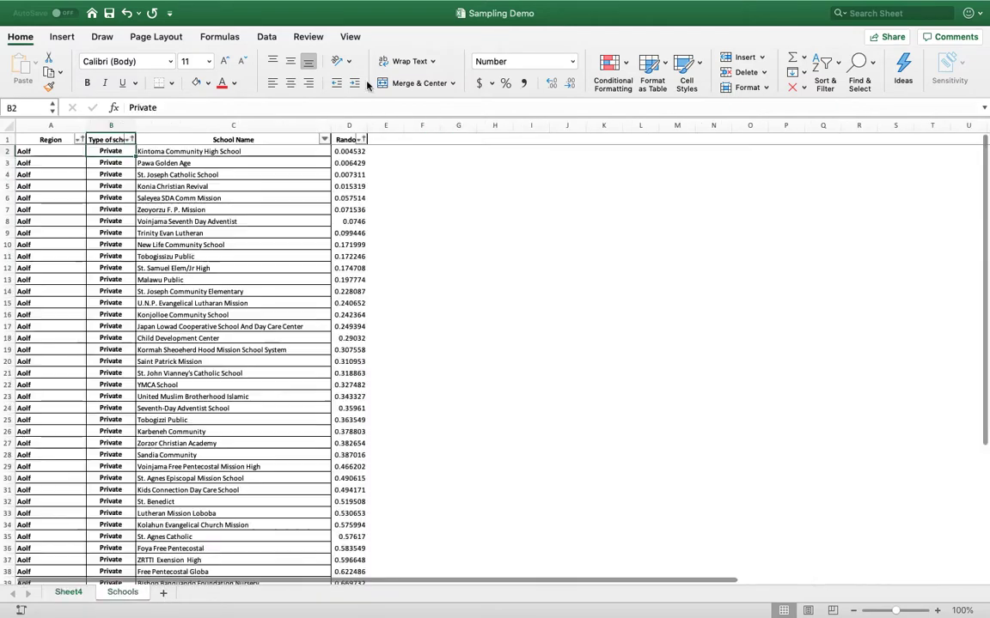
{"action": "left_click", "coordinate": [386, 139]}
{"action": "type", "text": "Sample"}
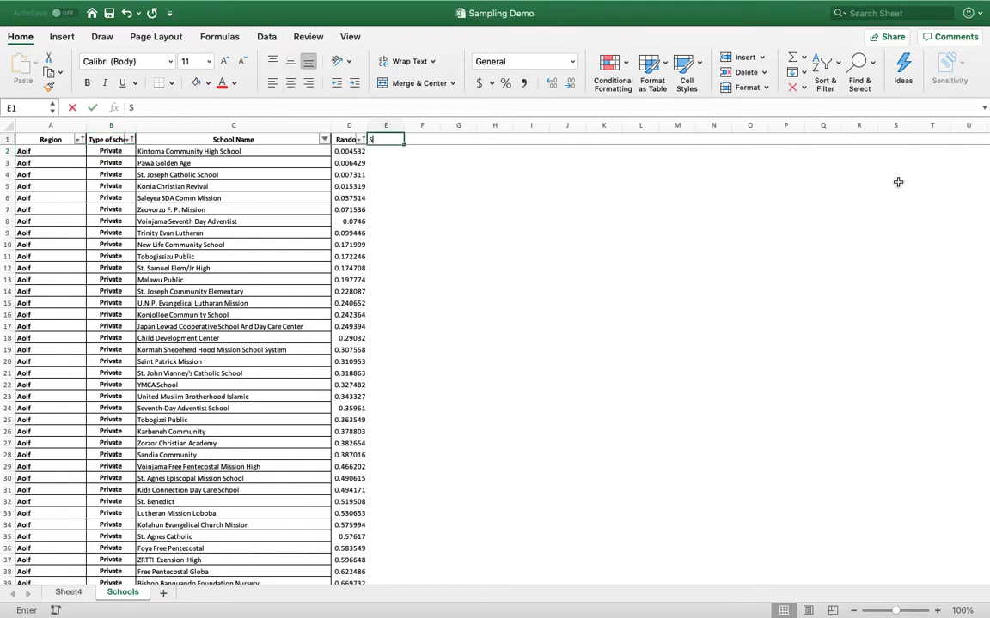
{"action": "key", "text": "Return"}
- Mark the first three Aolf private schools as sampled by entering 1 in cells E2 to E4
{"action": "key", "text": "Return"}
{"action": "key", "text": "Up"}
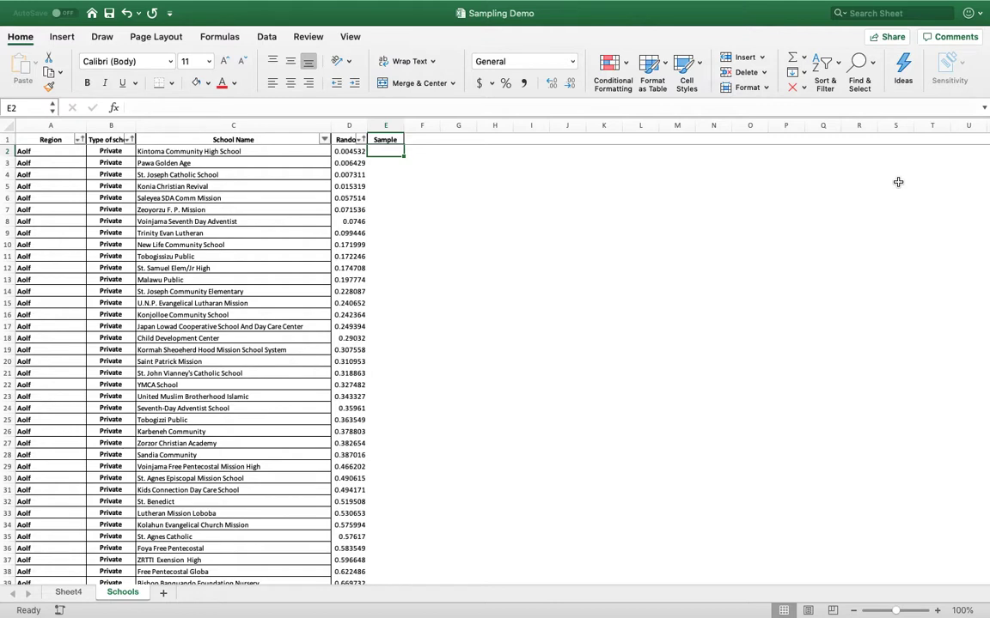
{"action": "type", "text": "1"}
{"action": "key", "text": "Return"}
{"action": "type", "text": "1"}
{"action": "key", "text": "Return"}
{"action": "type", "text": "1"}
{"action": "key", "text": "Return"}
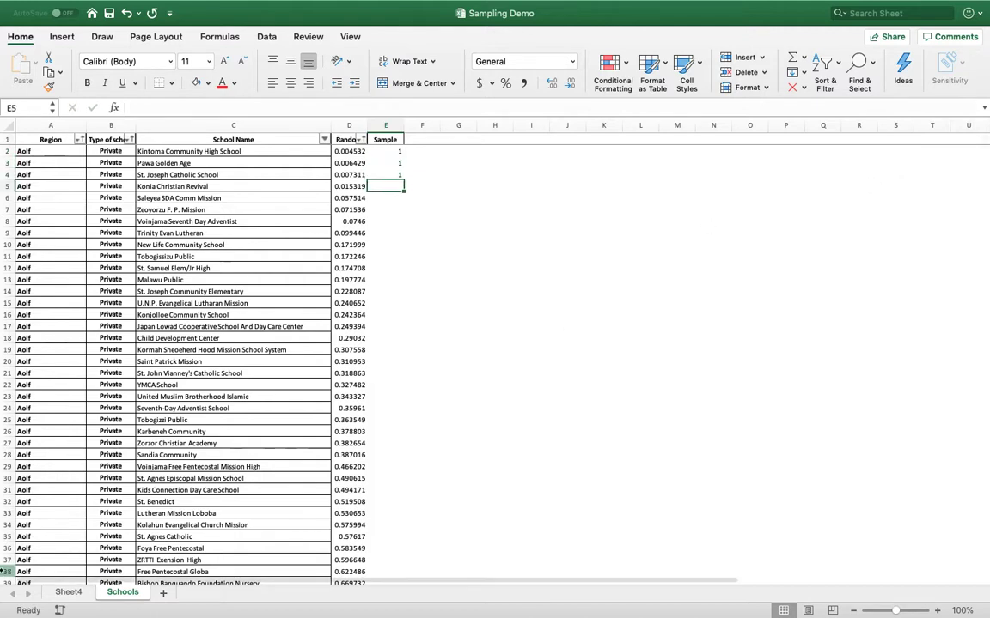
- Mark the first 21 Aolf public schools as sampled by entering 1 in cells E49 to E69 of the Schools sheet
{"action": "left_click", "coordinate": [68, 592]}
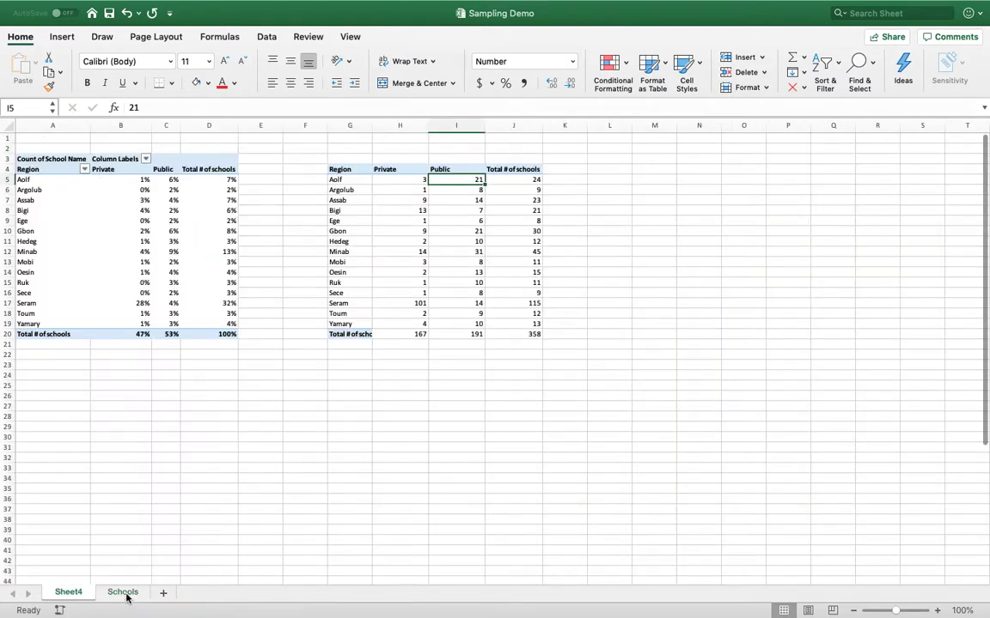
{"action": "left_click", "coordinate": [123, 593]}
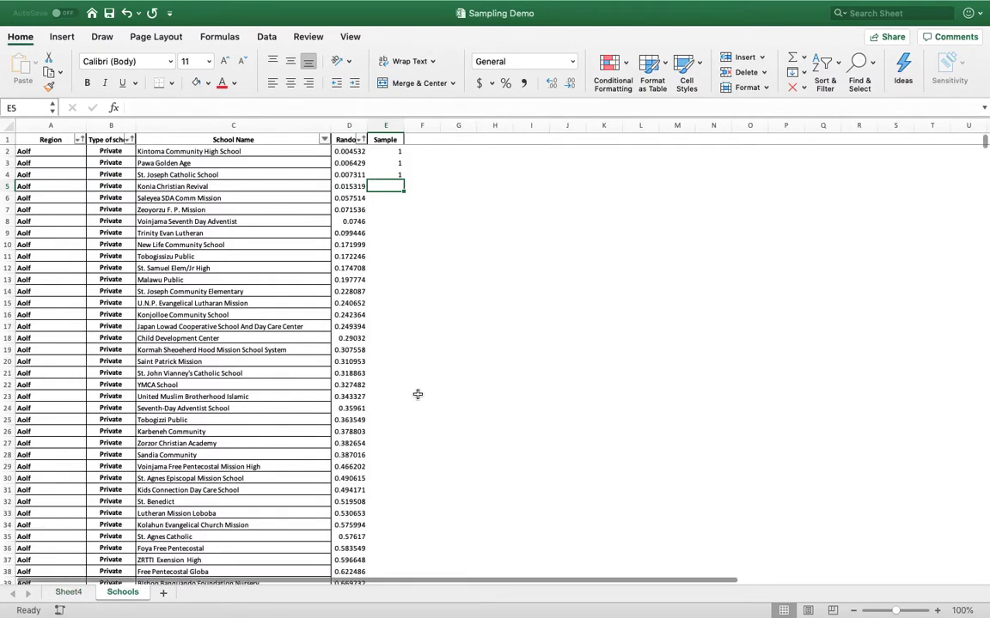
{"action": "scroll", "coordinate": [404, 372], "scroll_direction": "down", "scroll_amount": 8}
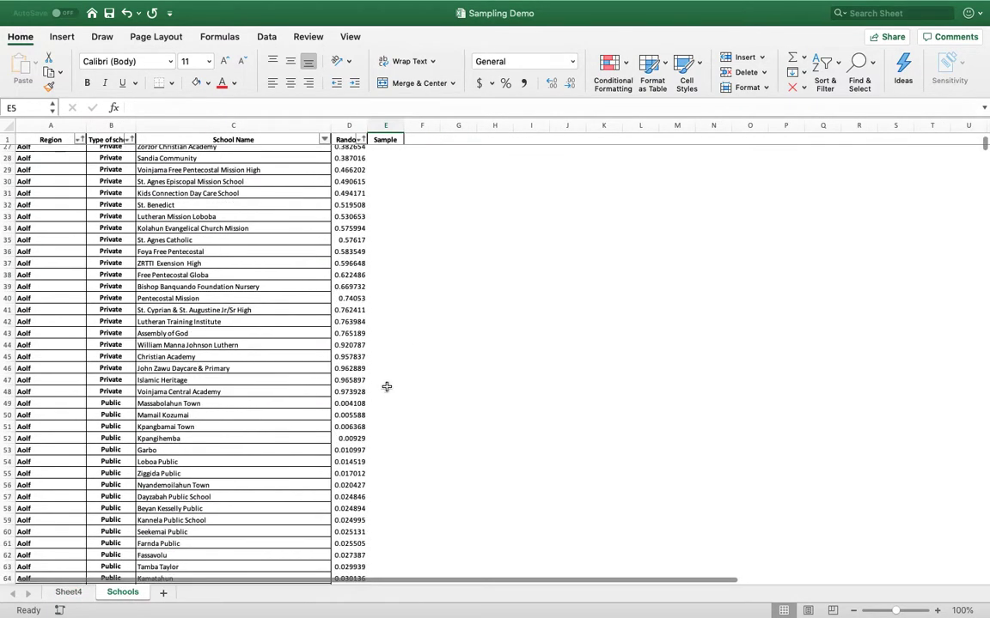
{"action": "left_click", "coordinate": [105, 402]}
{"action": "key", "text": "Right"}
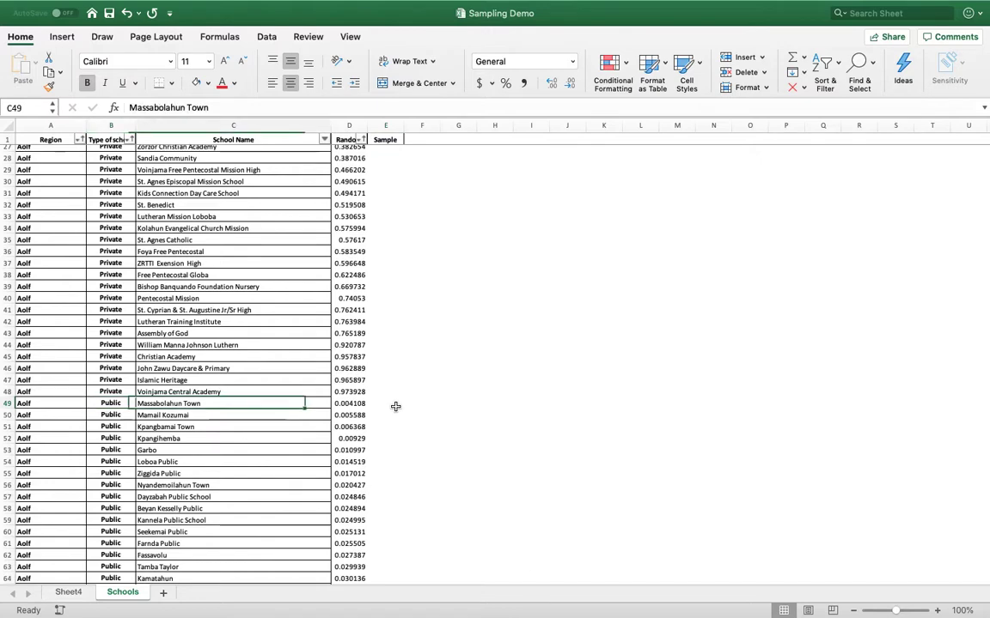
{"action": "key", "text": "Right"}
{"action": "key", "text": "Right"}
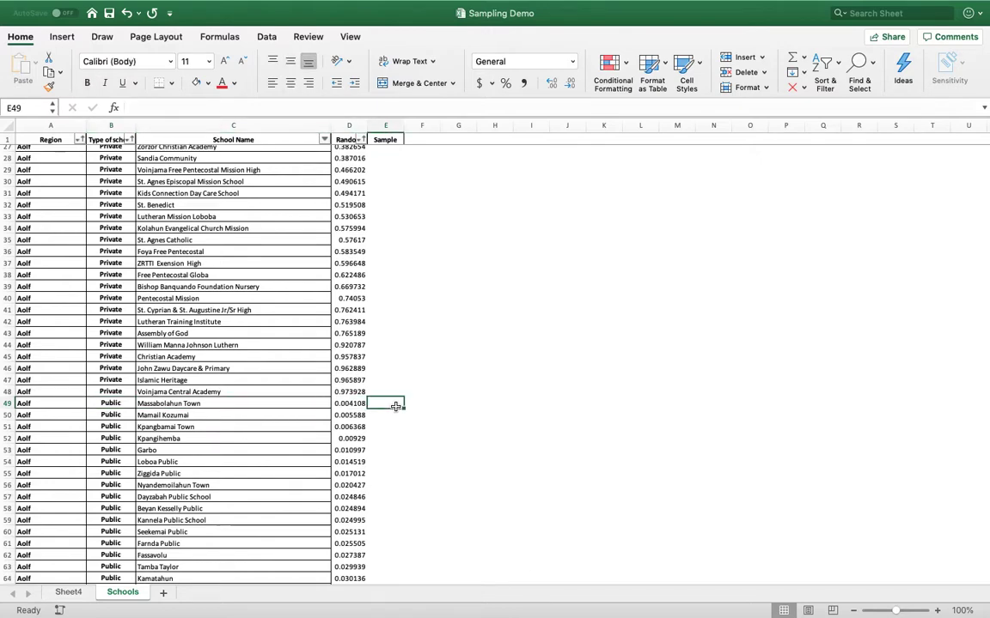
{"action": "scroll", "coordinate": [399, 460], "scroll_direction": "down", "scroll_amount": 5}
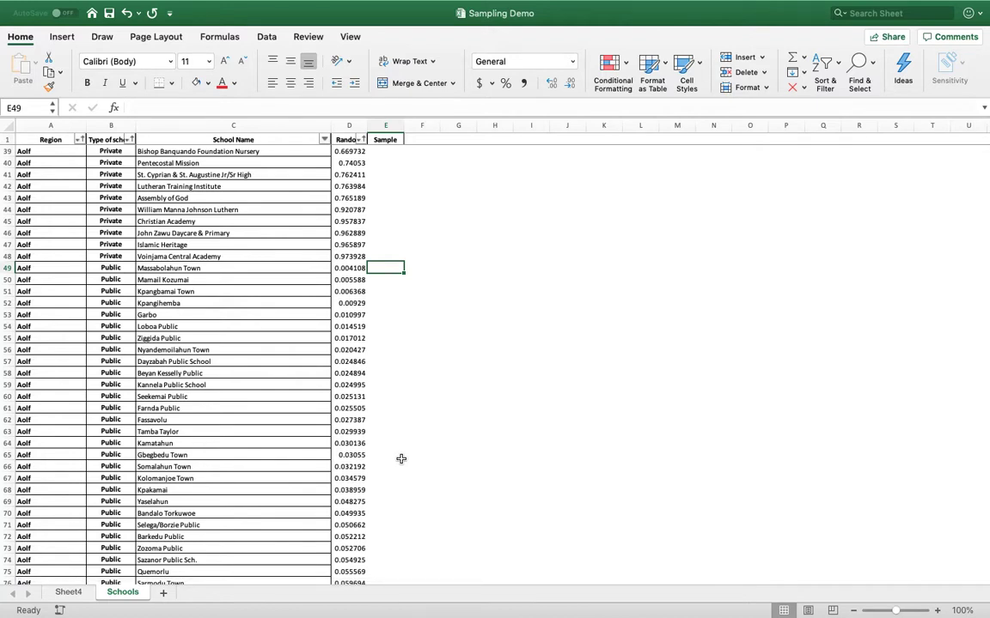
{"action": "type", "text": "1"}
{"action": "key", "text": "Return"}
{"action": "key", "text": "Up"}
{"action": "key", "text": "super+c"}
{"action": "key", "text": "shift+Down"}
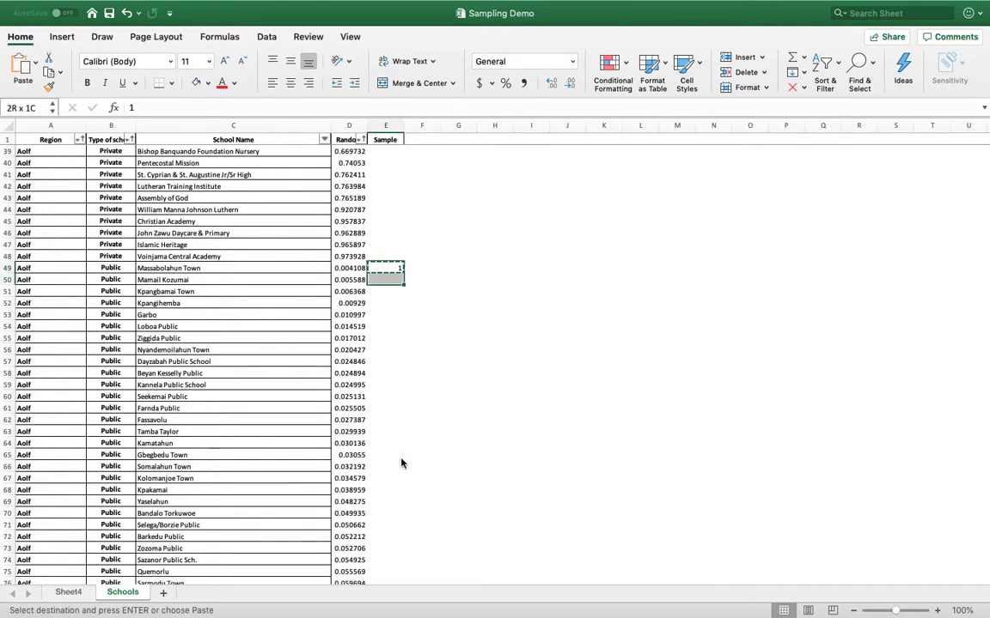
{"action": "key", "text": "shift+Down"}
{"action": "key", "text": "shift+Down"}
{"action": "key", "text": "shift+Down"}
{"action": "key", "text": "shift+Down"}
{"action": "key", "text": "shift+Down"}
{"action": "key", "text": "shift+Down"}
{"action": "key", "text": "shift+Down"}
{"action": "key", "text": "shift+Down"}
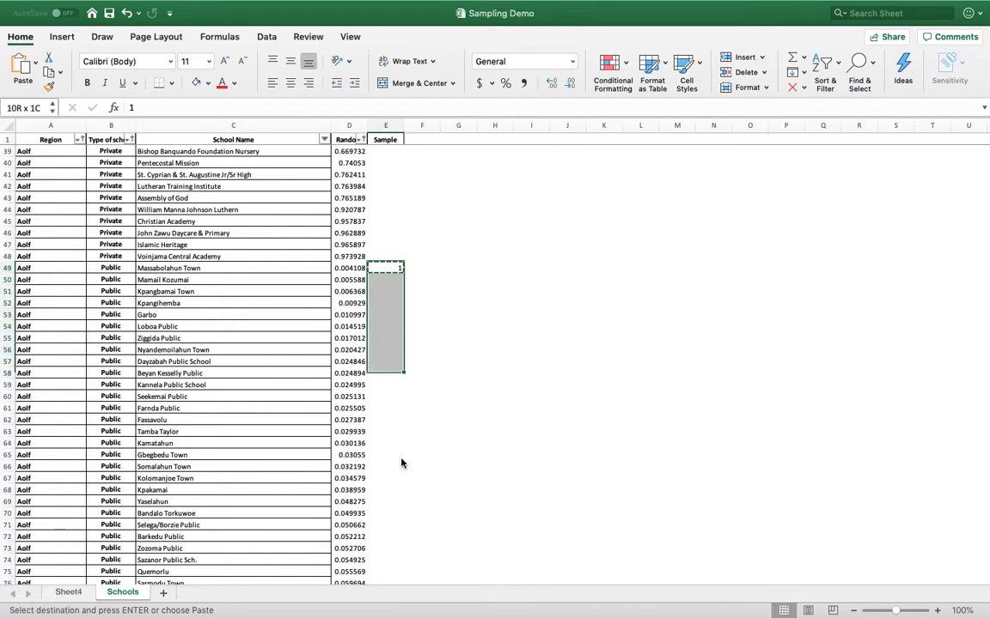
{"action": "key", "text": "shift+Down"}
{"action": "key", "text": "shift+Down"}
{"action": "key", "text": "shift+Down"}
{"action": "key", "text": "shift+Down"}
{"action": "key", "text": "shift+Down"}
{"action": "key", "text": "shift+Down"}
{"action": "key", "text": "shift+Down"}
{"action": "key", "text": "shift+Down"}
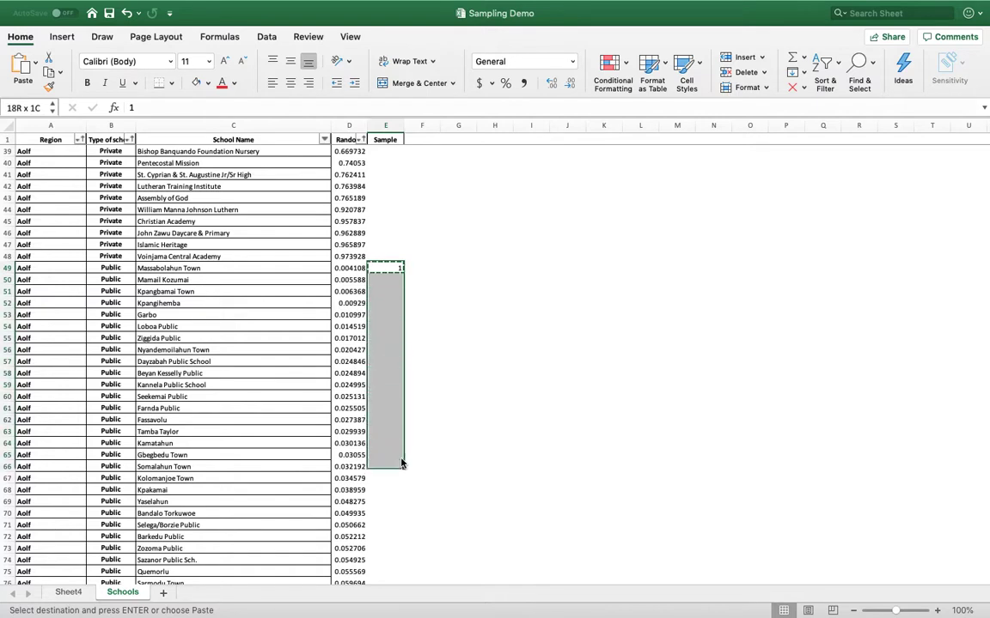
{"action": "key", "text": "shift+Down"}
{"action": "key", "text": "shift+Down"}
{"action": "key", "text": "shift+Down"}
{"action": "key", "text": "Return"}
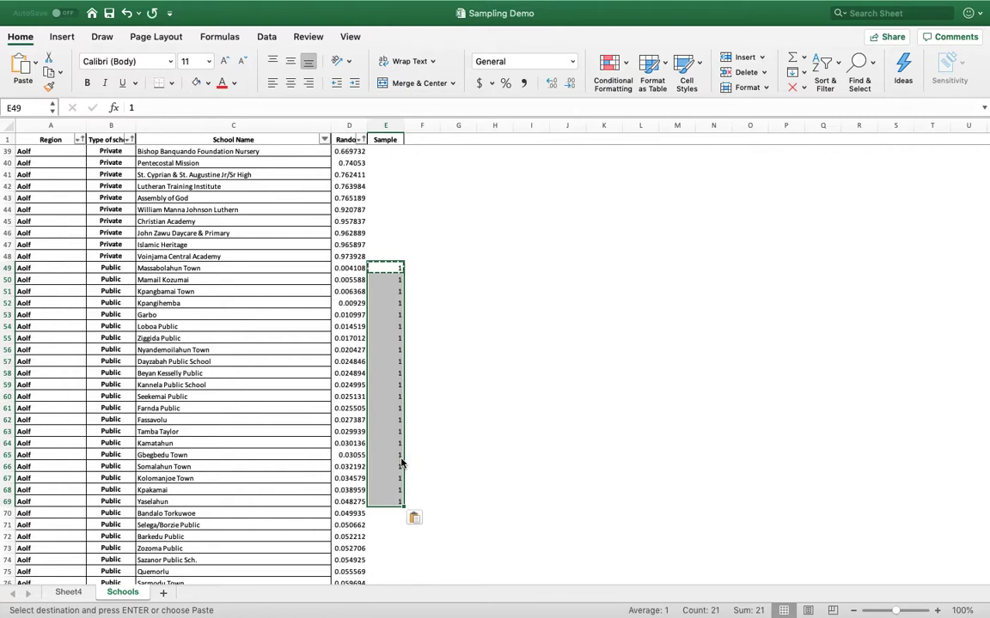
{"action": "left_click", "coordinate": [391, 256]}
{"action": "left_click", "coordinate": [388, 233]}
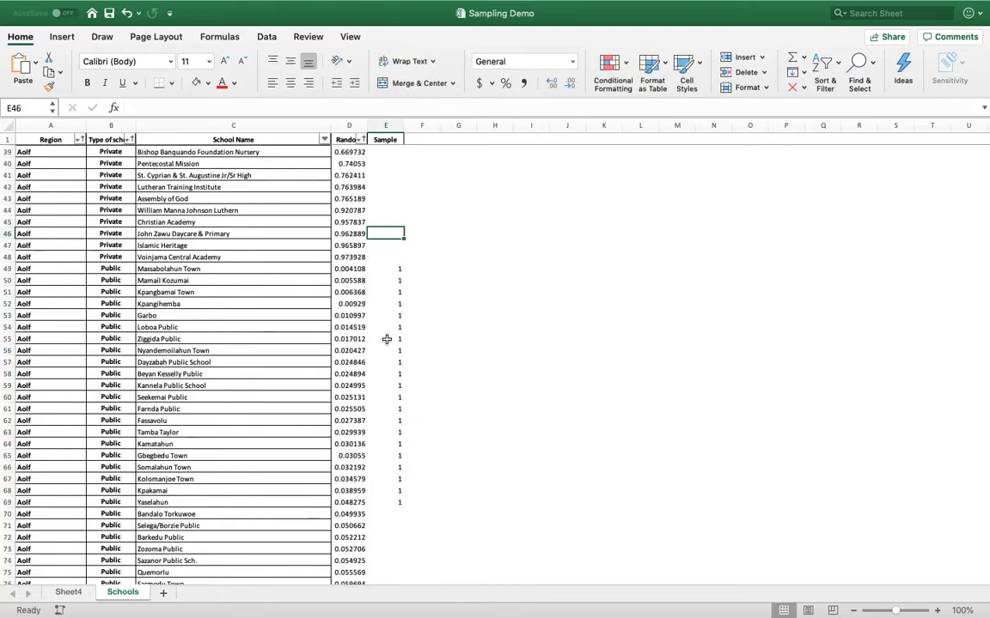
- Label the three Aolf private schools that follow the sampled ones as Replacement in cells E5 to E7
{"action": "scroll", "coordinate": [387, 339], "scroll_direction": "up", "scroll_amount": 10}
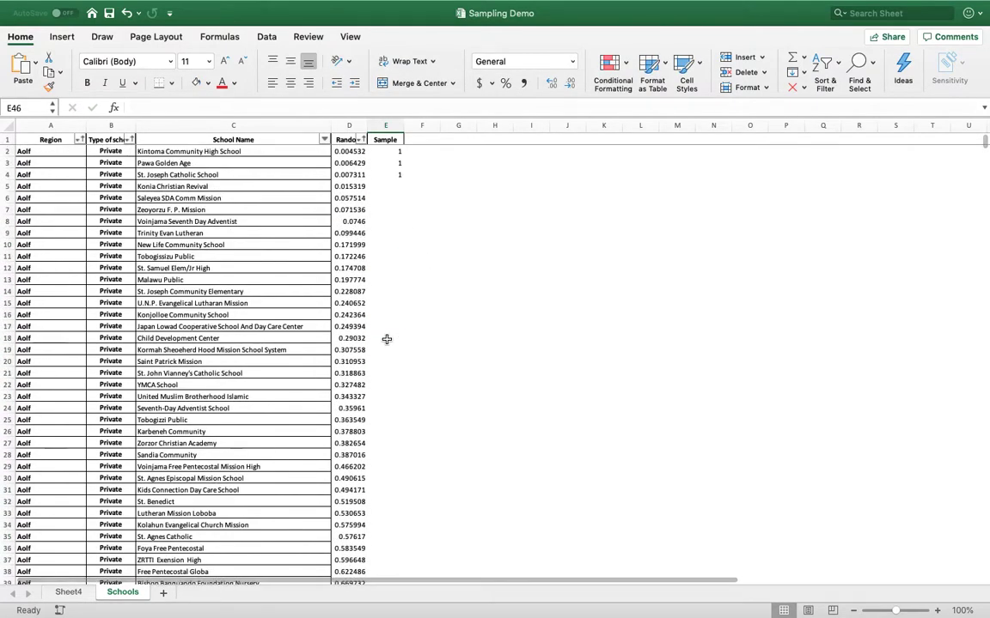
{"action": "scroll", "coordinate": [371, 427], "scroll_direction": "down", "scroll_amount": 1}
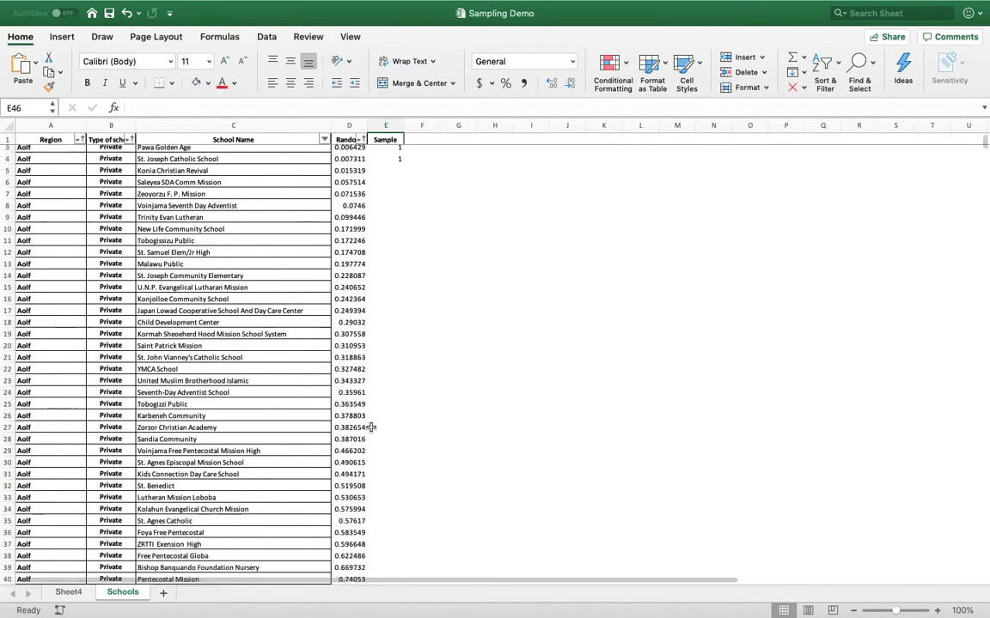
{"action": "scroll", "coordinate": [371, 426], "scroll_direction": "down", "scroll_amount": 8}
{"action": "scroll", "coordinate": [371, 425], "scroll_direction": "up", "scroll_amount": 8}
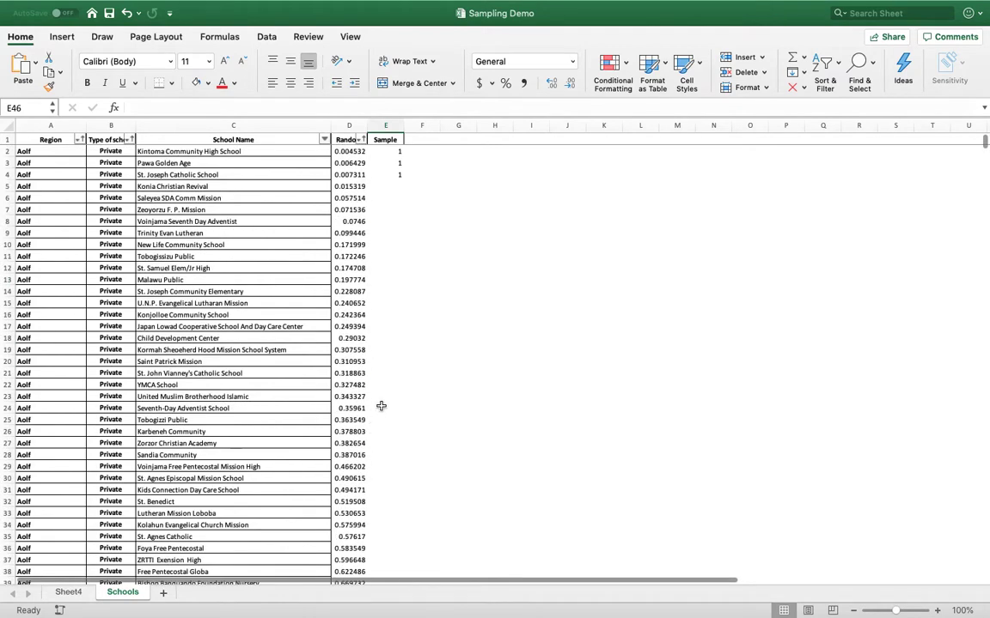
{"action": "left_click", "coordinate": [388, 186]}
{"action": "type", "text": "Replacement"}
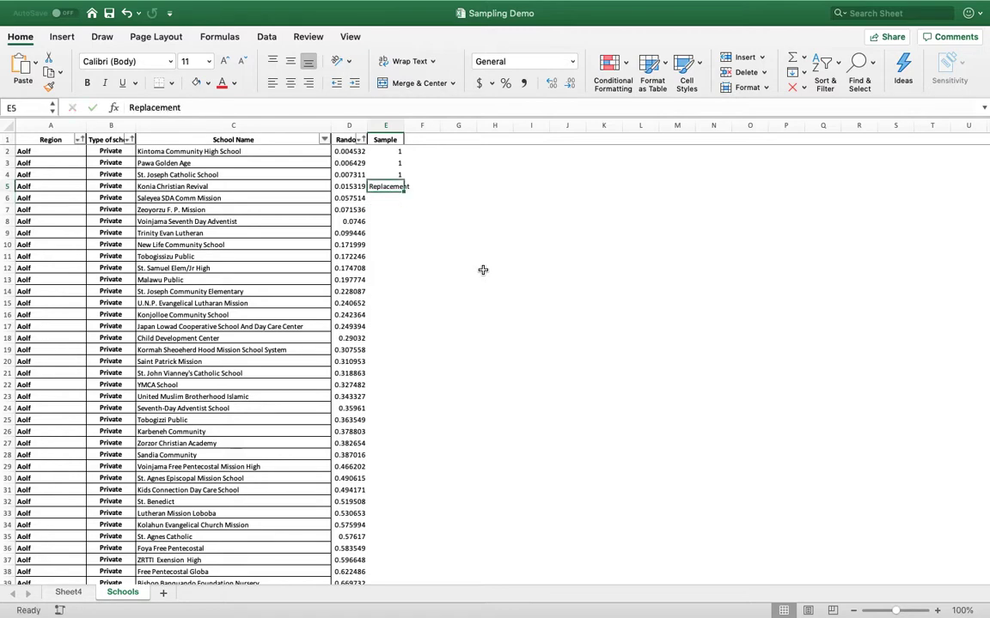
{"action": "key", "text": "ctrl+c"}
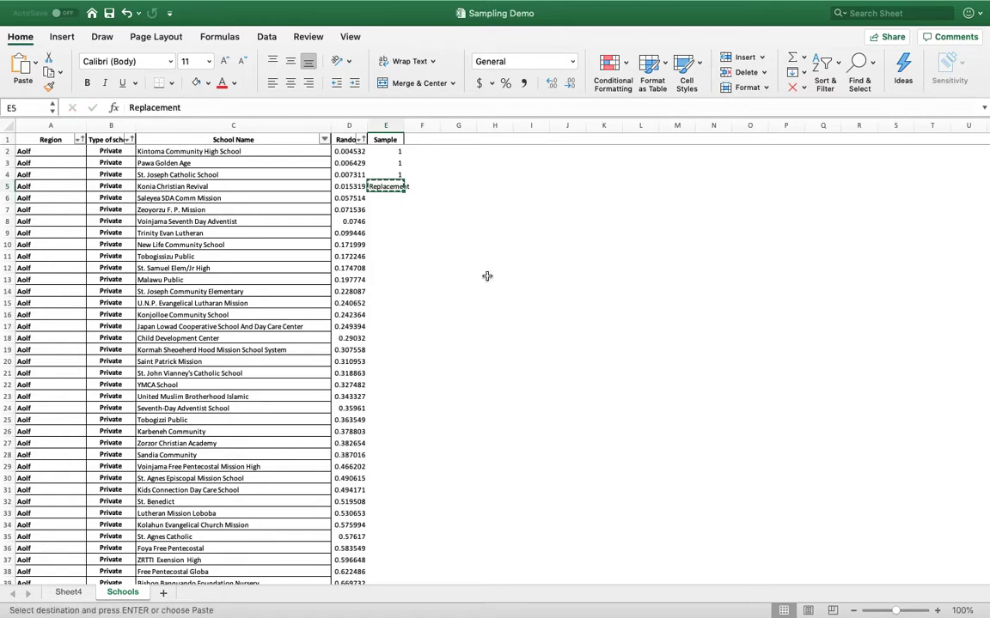
{"action": "left_click_drag", "start_coordinate": [385, 198], "coordinate": [385, 209]}
{"action": "key", "text": "ctrl+v"}
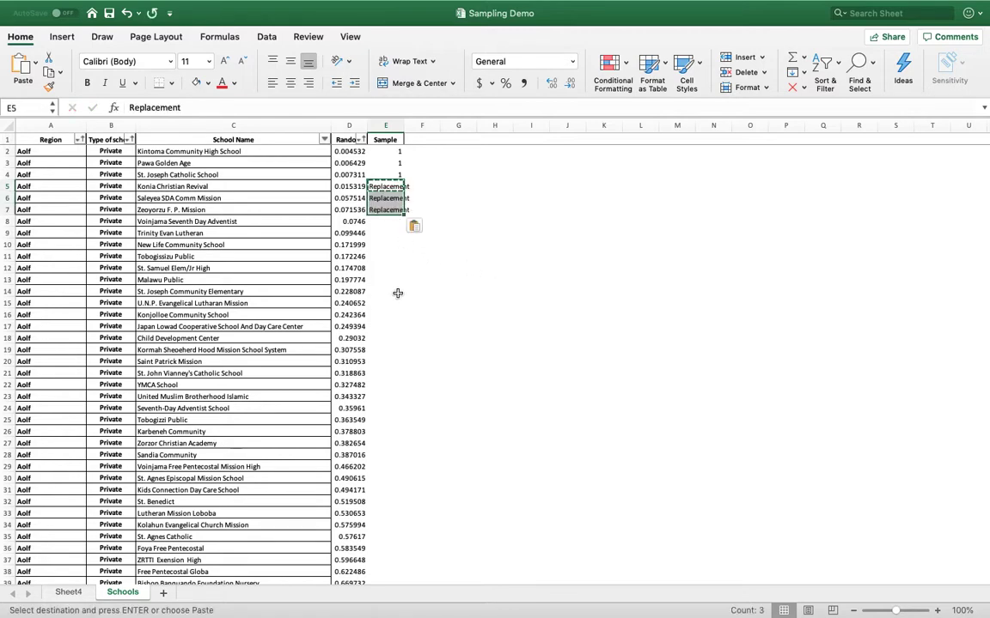
- Copy the Replacement label to the eight Aolf public schools below the sampled ones, in cells E70 to E77
{"action": "scroll", "coordinate": [392, 356], "scroll_direction": "down", "scroll_amount": 10}
{"action": "scroll", "coordinate": [385, 357], "scroll_direction": "down", "scroll_amount": 2}
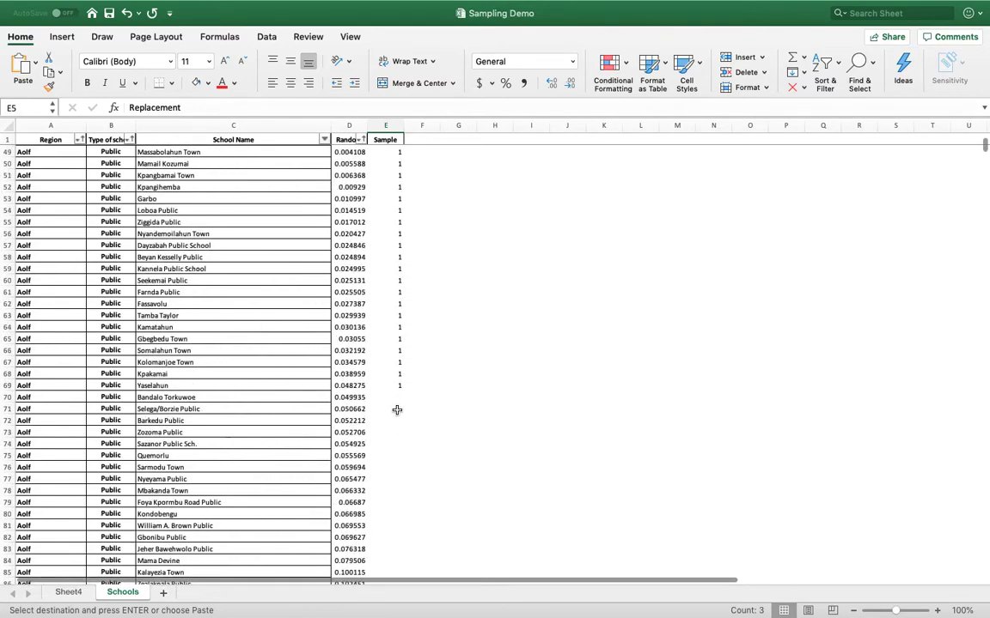
{"action": "left_click", "coordinate": [383, 396]}
{"action": "scroll", "coordinate": [416, 422], "scroll_direction": "down", "scroll_amount": 5}
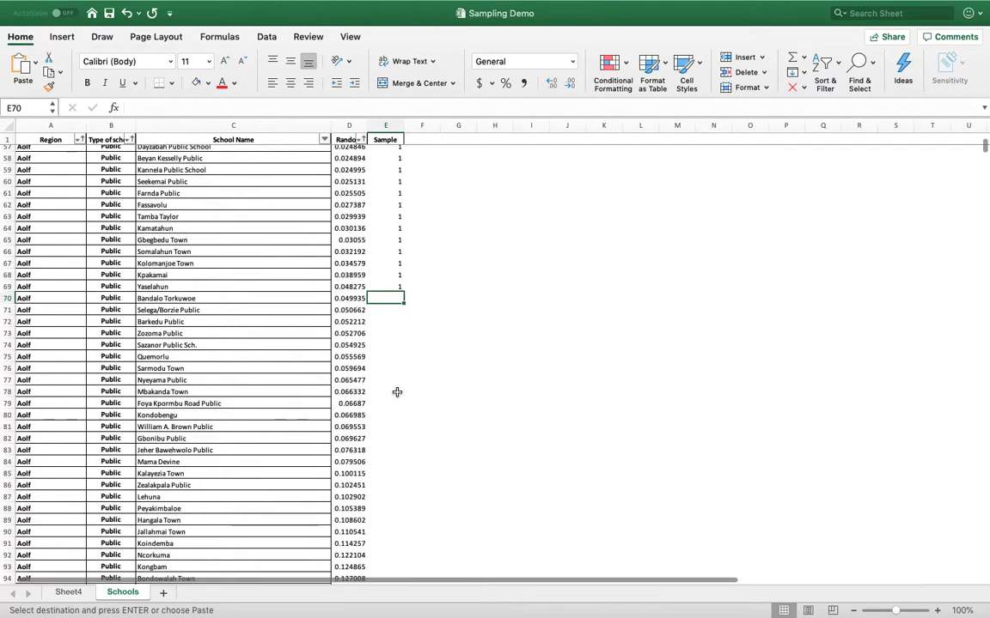
{"action": "left_click_drag", "start_coordinate": [384, 298], "coordinate": [396, 380]}
{"action": "key", "text": "super+v"}
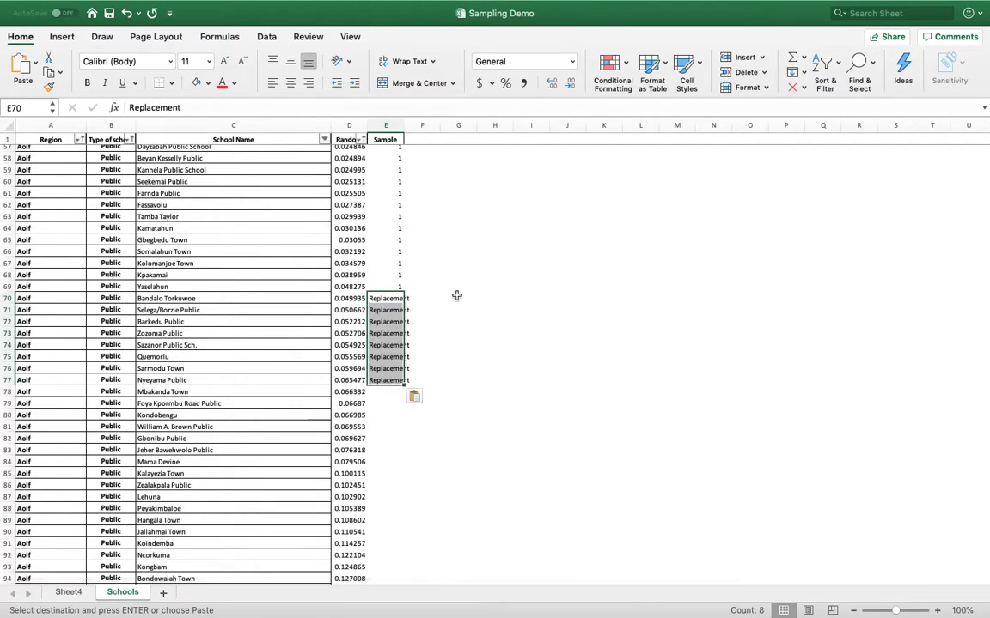
{"action": "left_click", "coordinate": [432, 250]}
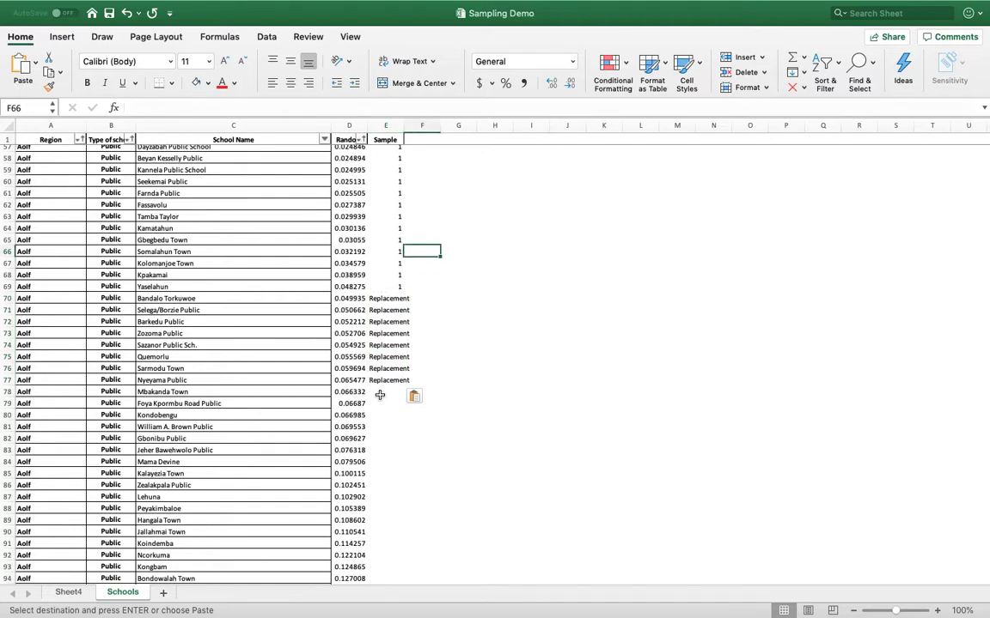
- Remove and reapply the filter on the header row so that it includes the Sample column
{"action": "scroll", "coordinate": [378, 391], "scroll_direction": "up", "scroll_amount": 18}
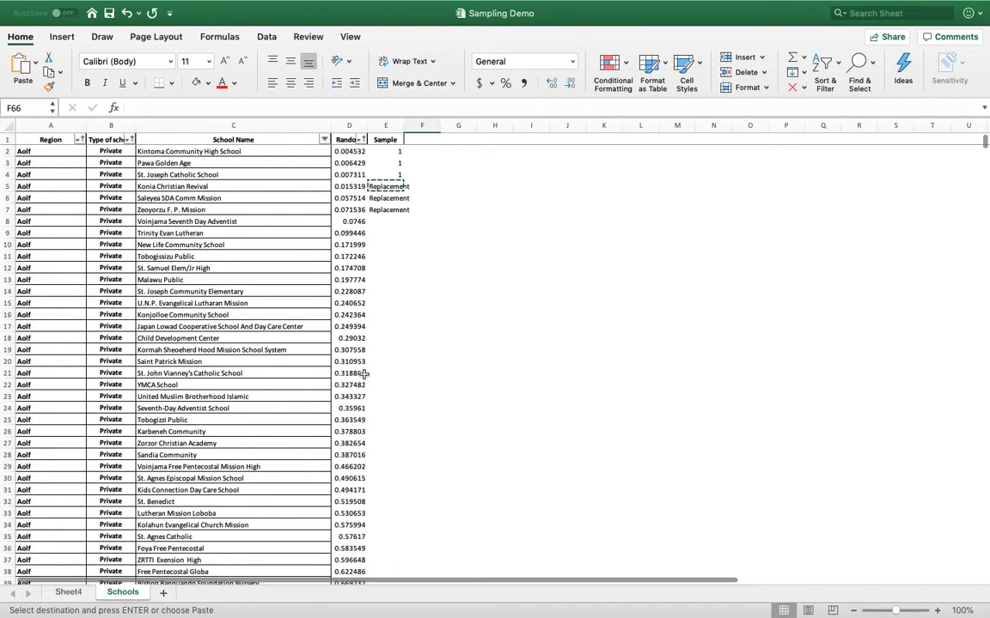
{"action": "left_click", "coordinate": [386, 140]}
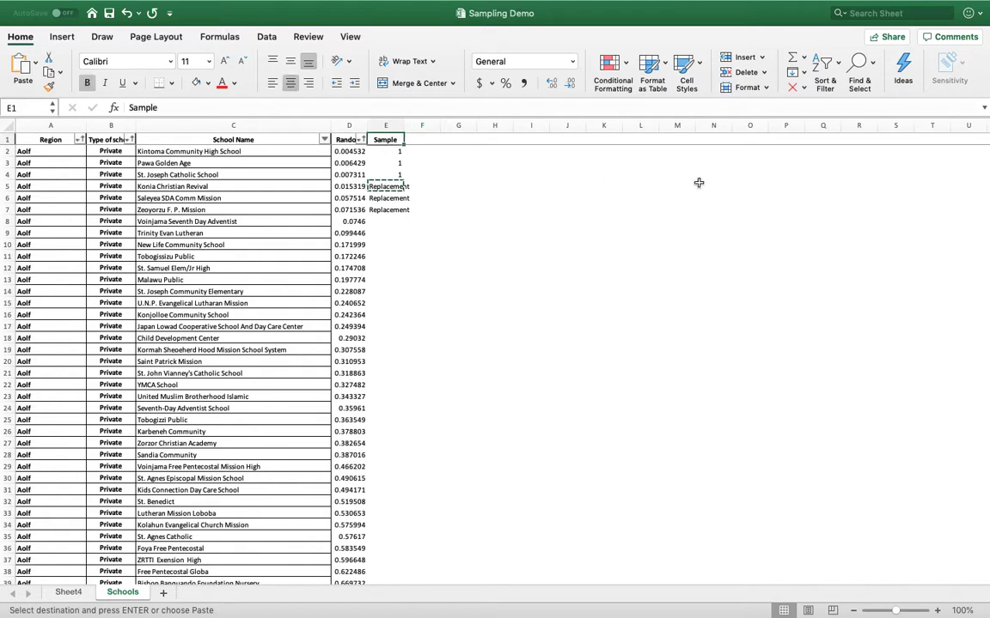
{"action": "left_click", "coordinate": [825, 65]}
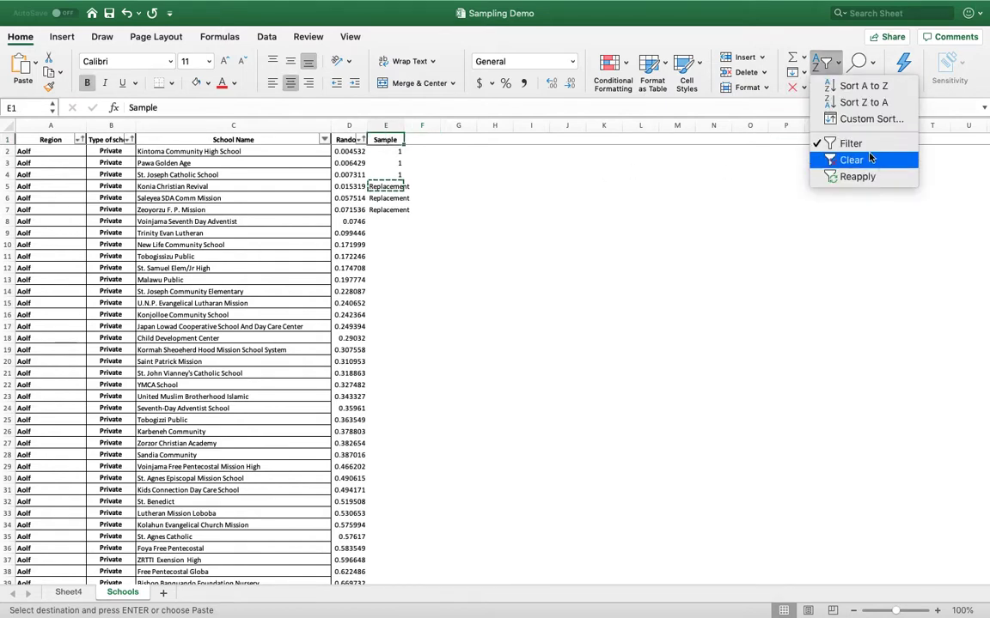
{"action": "left_click", "coordinate": [857, 142]}
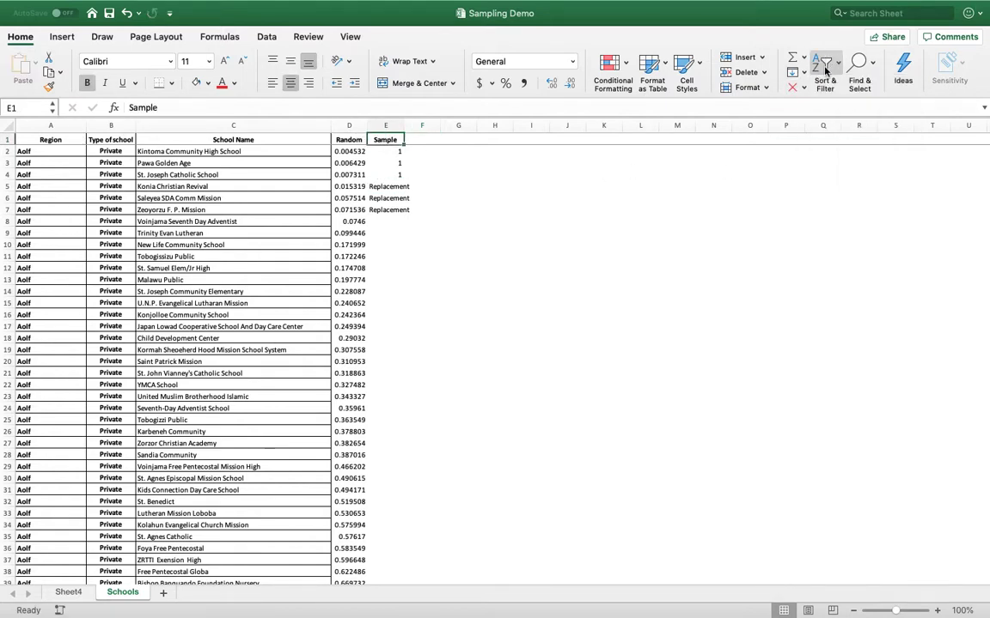
{"action": "left_click", "coordinate": [824, 67]}
{"action": "left_click", "coordinate": [827, 142]}
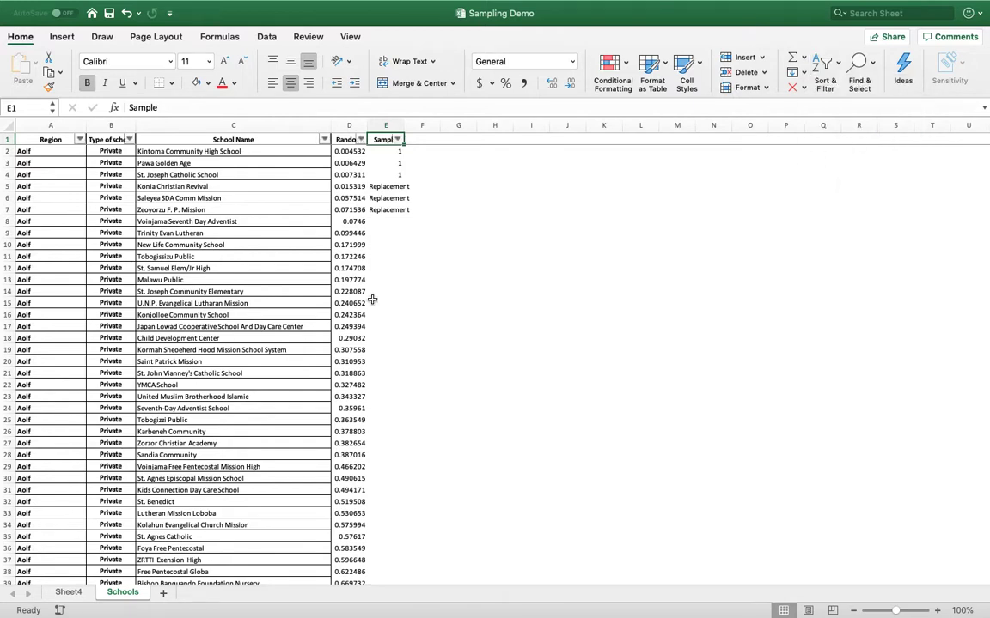
- Filter the Sample column to exclude blanks, keeping only the rows marked 1 or Replacement
{"action": "left_click", "coordinate": [282, 214]}
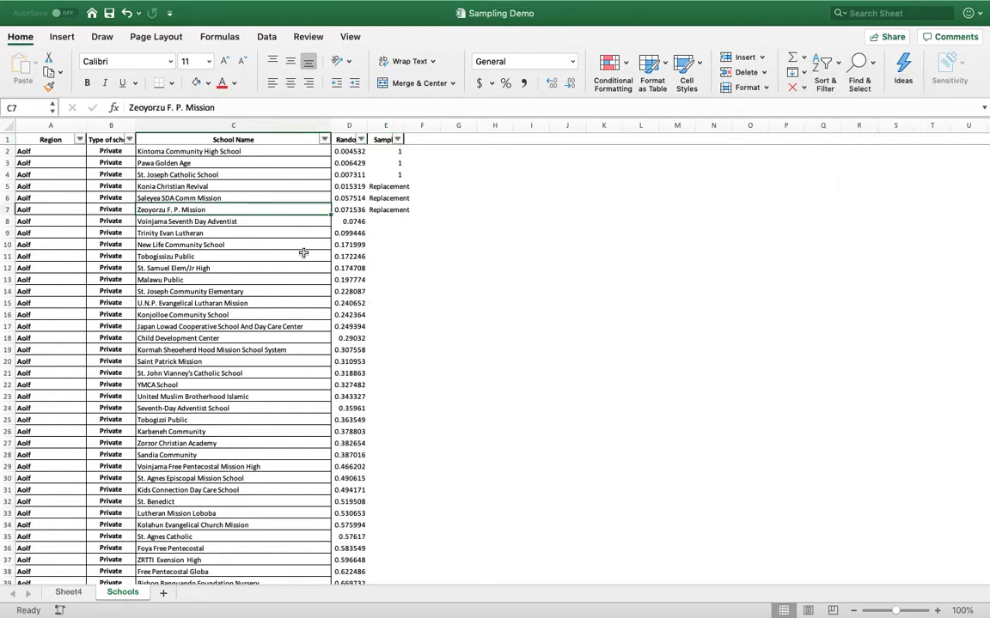
{"action": "left_click", "coordinate": [397, 140]}
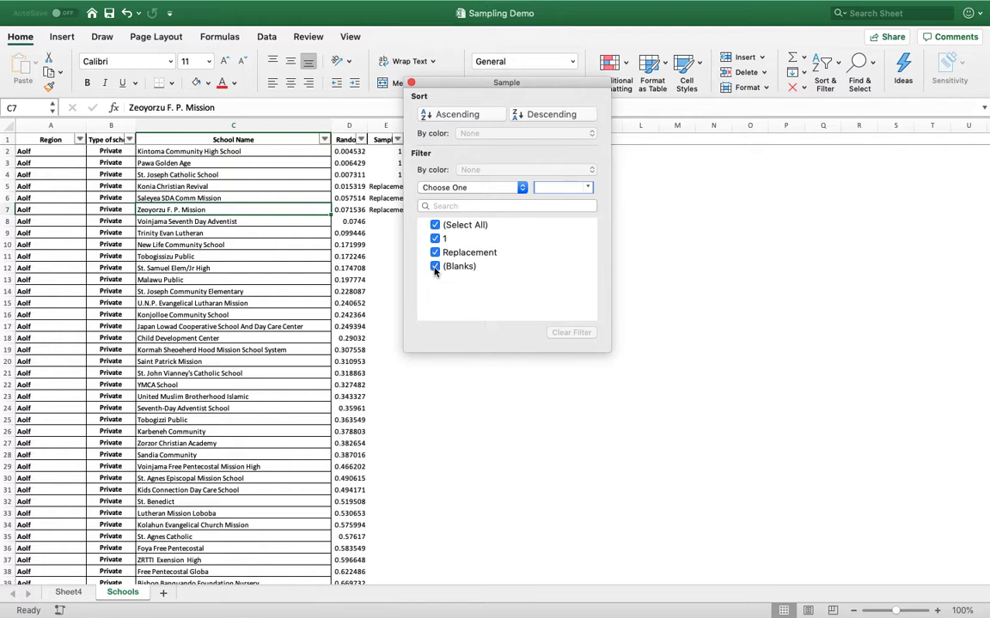
{"action": "left_click", "coordinate": [435, 266]}
{"action": "left_click", "coordinate": [281, 234]}
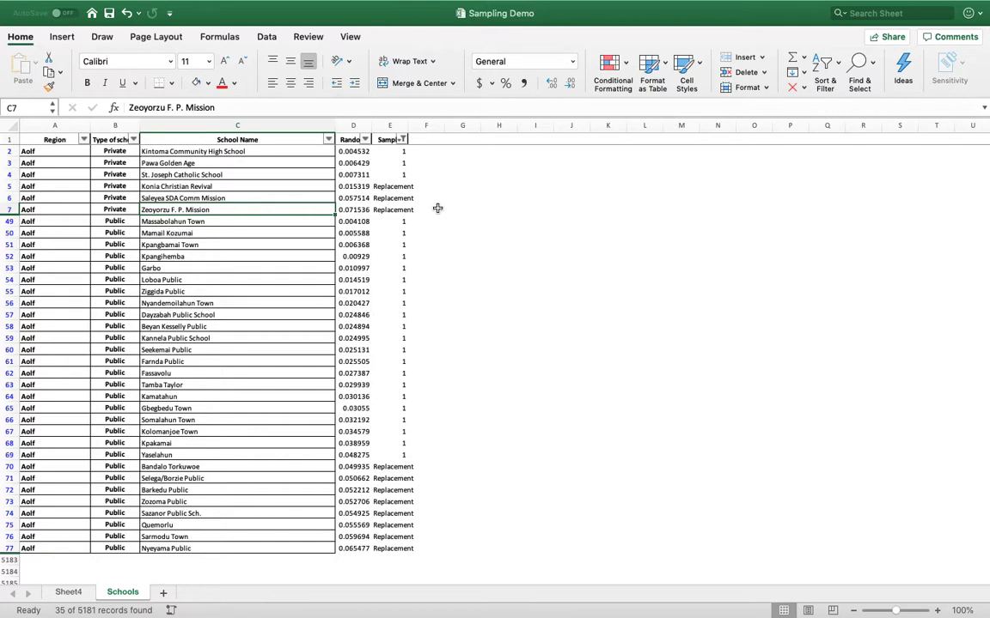
- Hide the Random column D in the filtered school list
{"action": "right_click", "coordinate": [351, 126]}
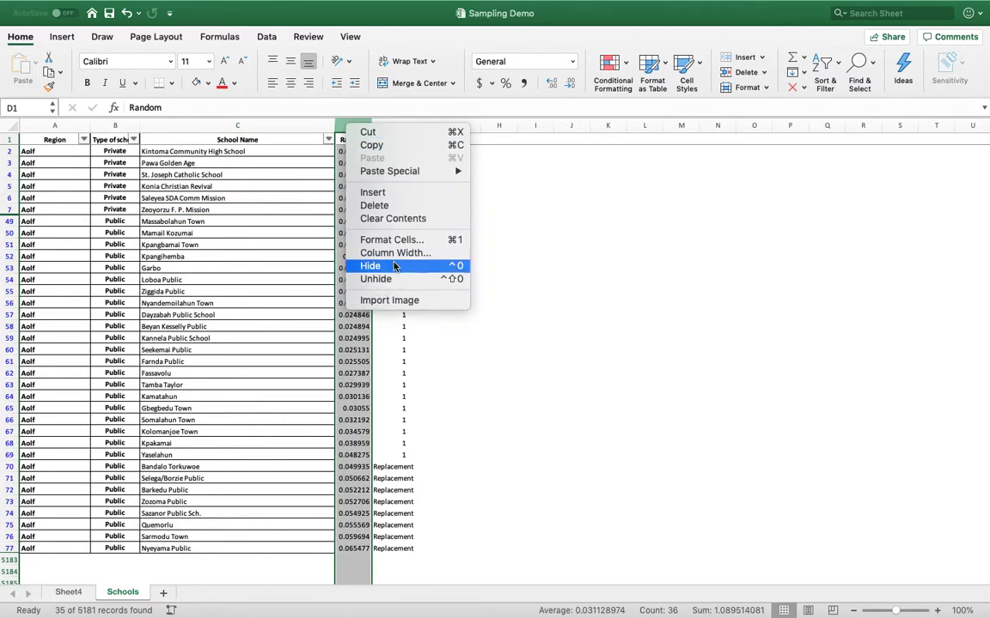
{"action": "left_click", "coordinate": [376, 265]}
{"action": "left_click", "coordinate": [352, 153]}
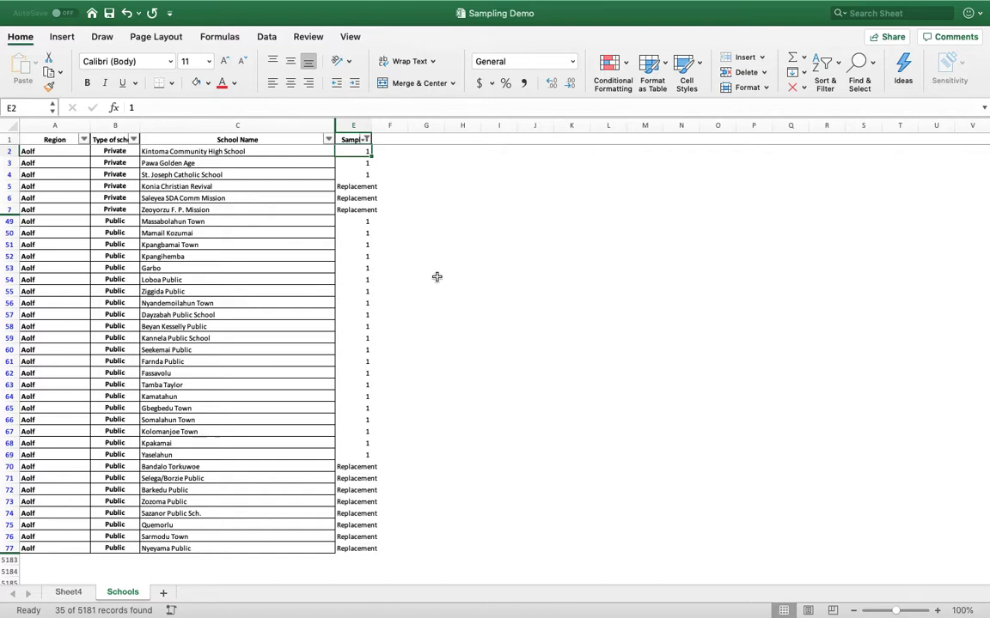
- Check the private, public and total sample allocations for the Argolub region on Sheet4
{"action": "key", "text": "super+Tab"}
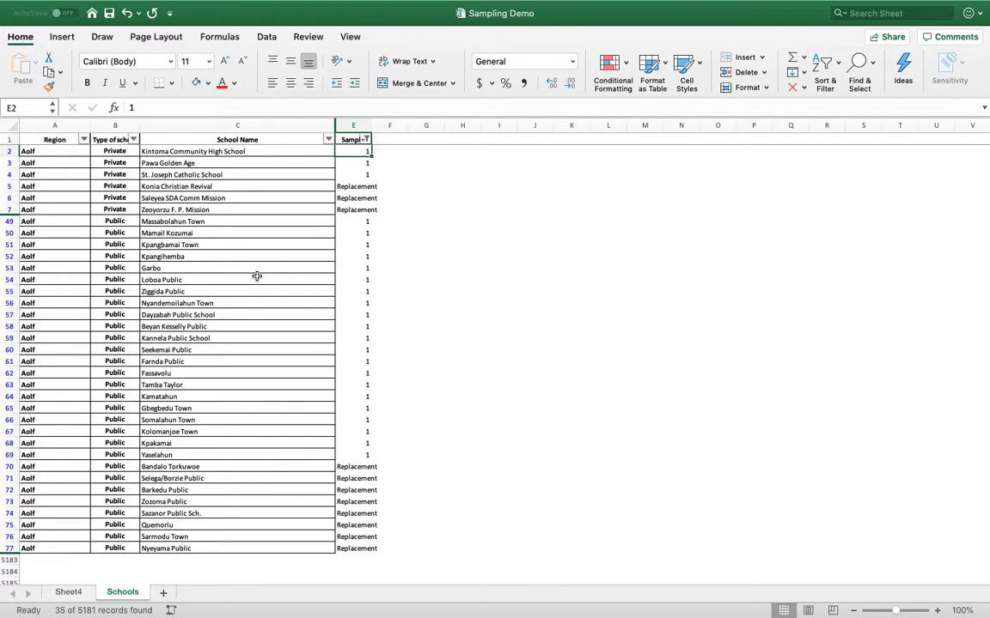
{"action": "left_click", "coordinate": [67, 591]}
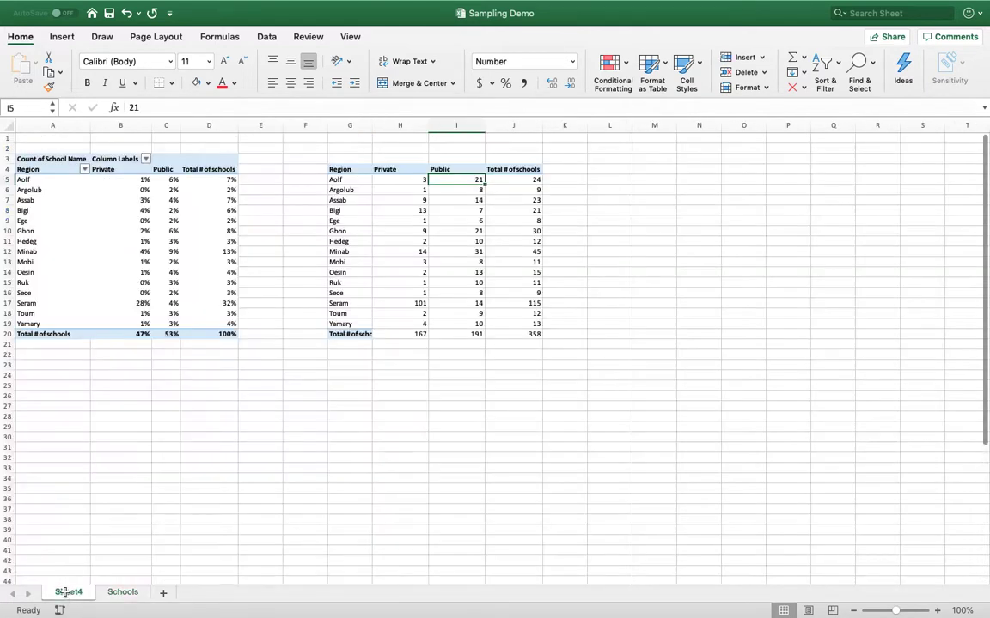
{"action": "left_click", "coordinate": [533, 190]}
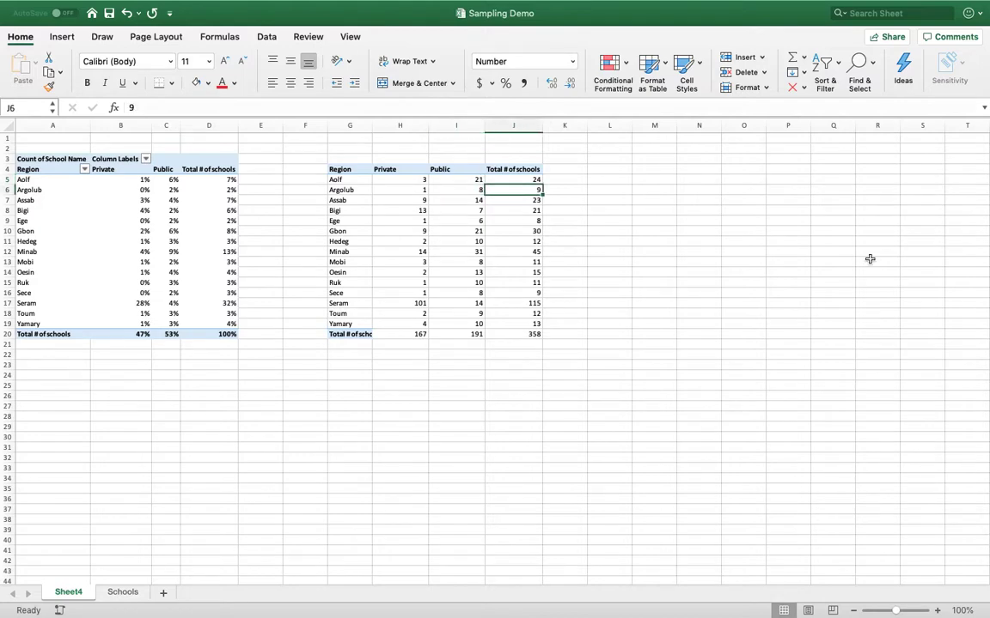
{"action": "key", "text": "Left"}
{"action": "key", "text": "Left"}
{"action": "key", "text": "Right"}
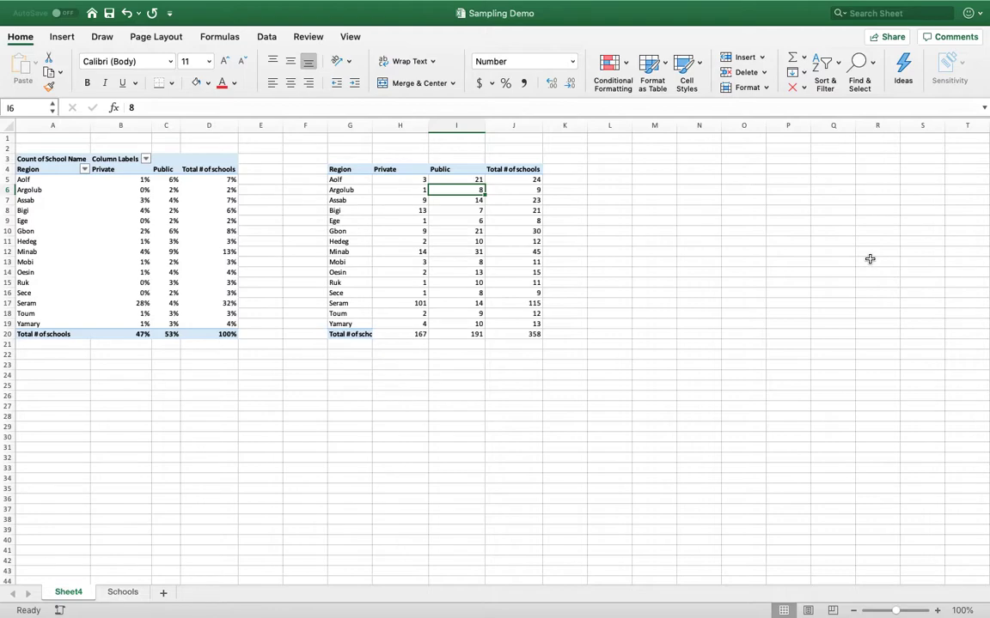
{"action": "key", "text": "Right"}
{"action": "key", "text": "Down"}
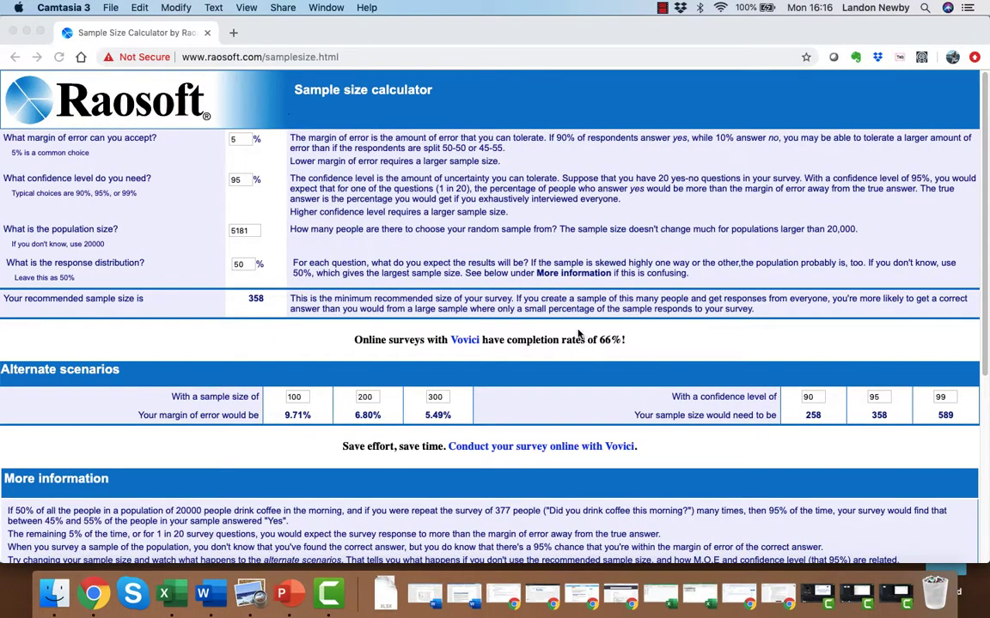
{"action": "left_click", "coordinate": [817, 593]}
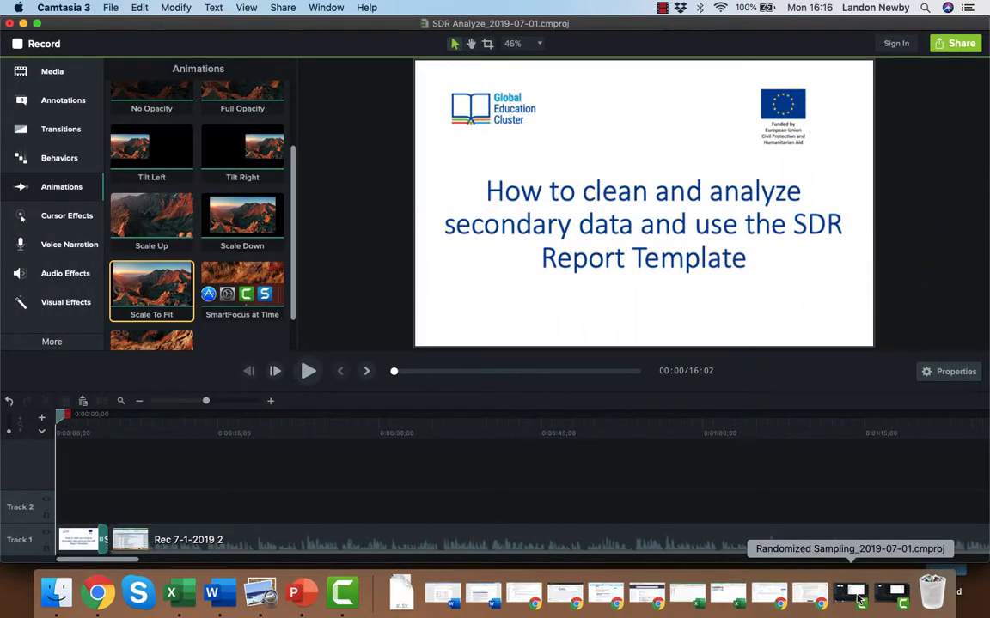
{"action": "left_click", "coordinate": [894, 593]}
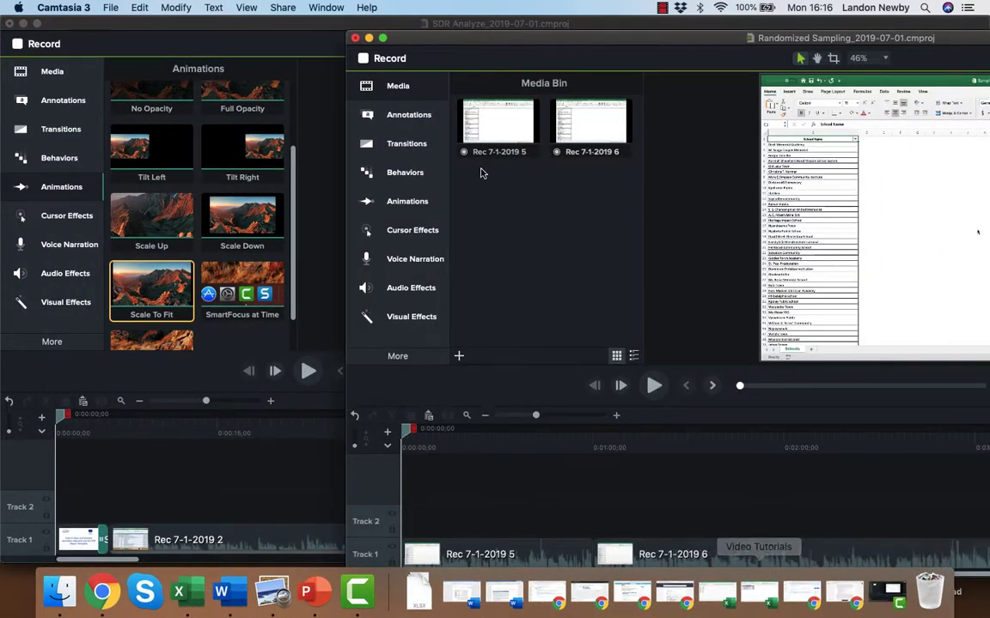